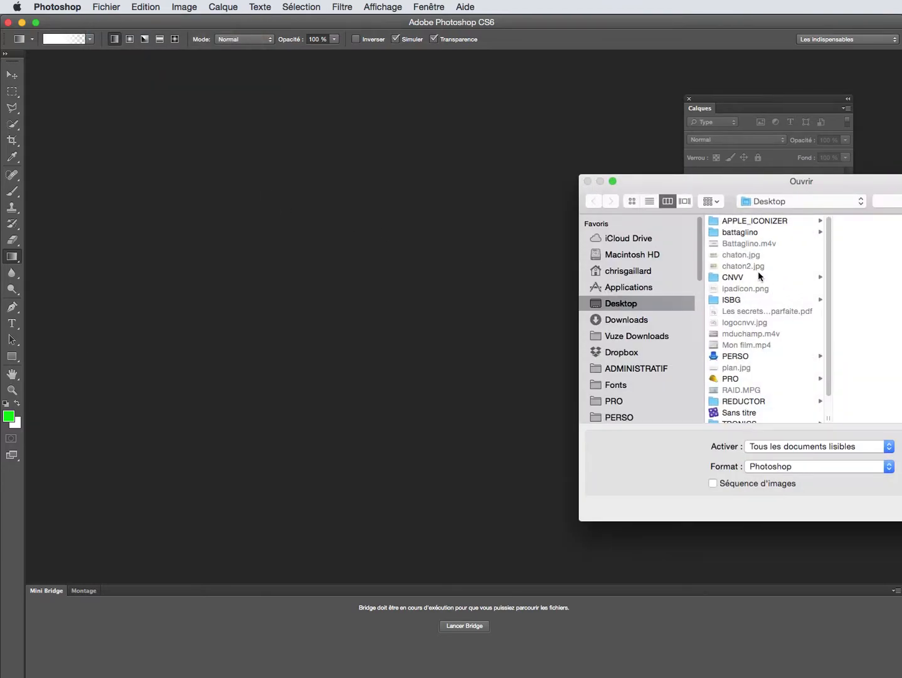
Open the image chaton2.jpg from the Desktop folder.
left_click(756, 266)
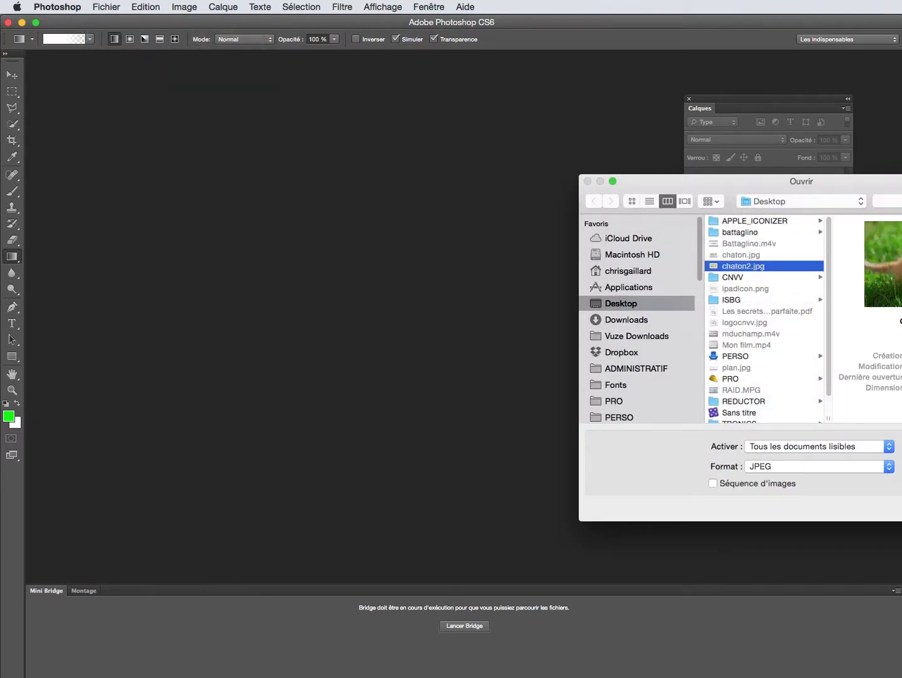
left_click_drag(858, 183, 420, 147)
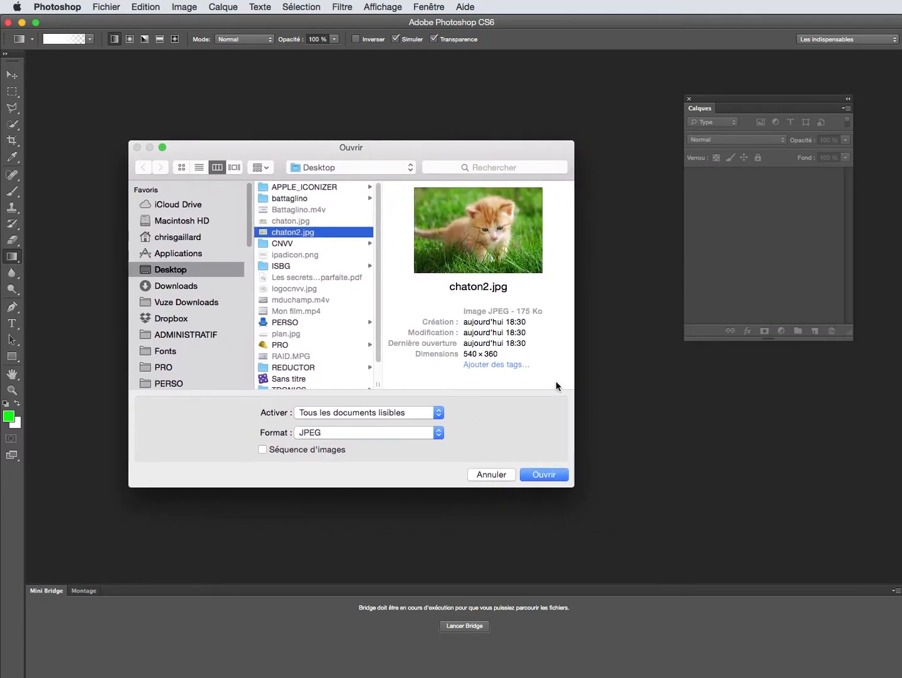
left_click(542, 475)
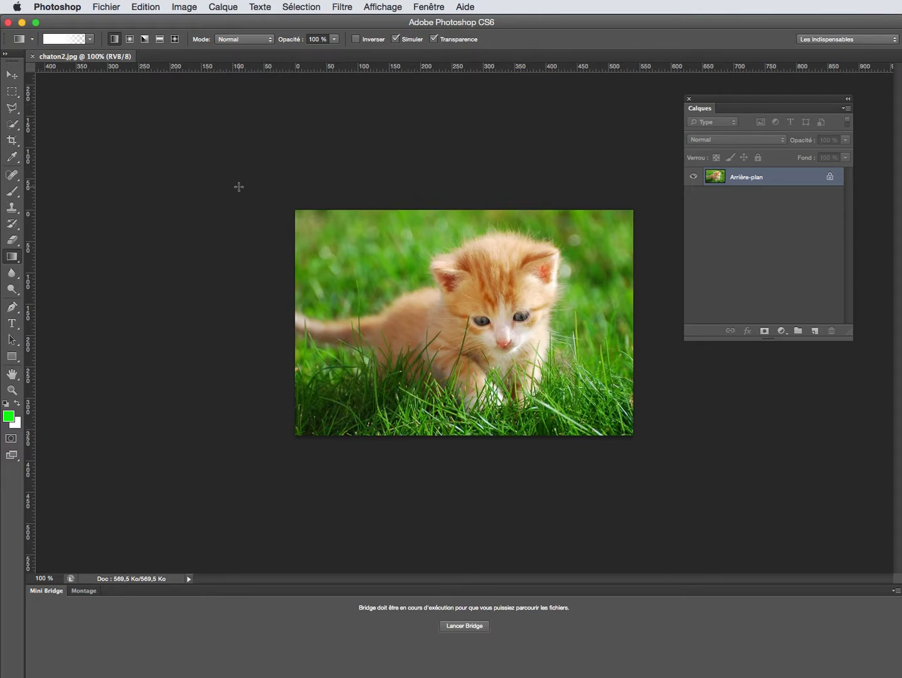
Check the kitten image's pixel dimensions, document size and resolution in the Image Size settings without changing them.
left_click(182, 7)
mouse_move(220, 7)
mouse_move(185, 7)
left_click(210, 117)
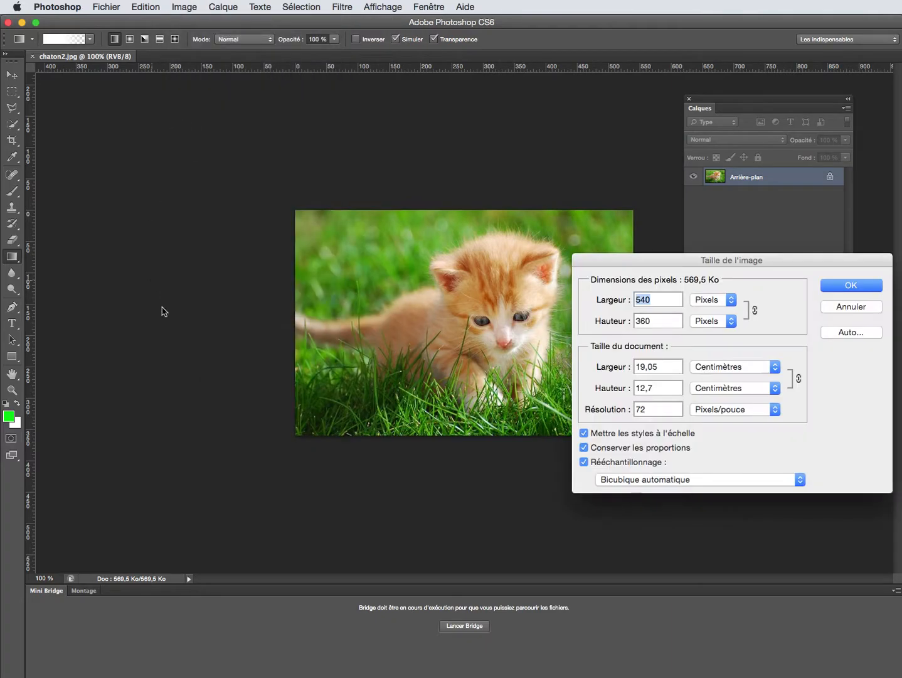
left_click_drag(765, 257, 335, 204)
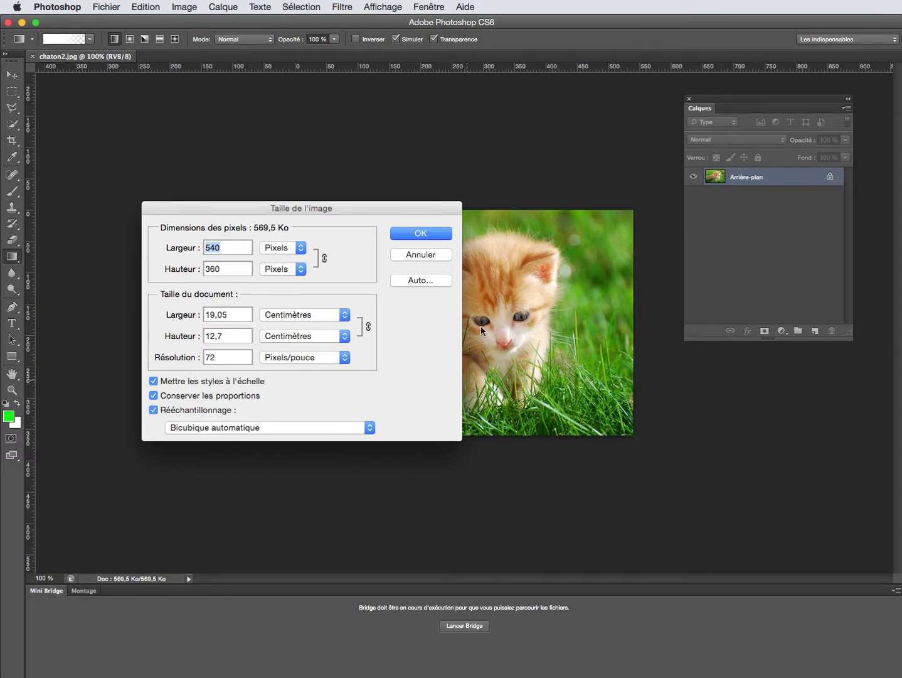
left_click(425, 254)
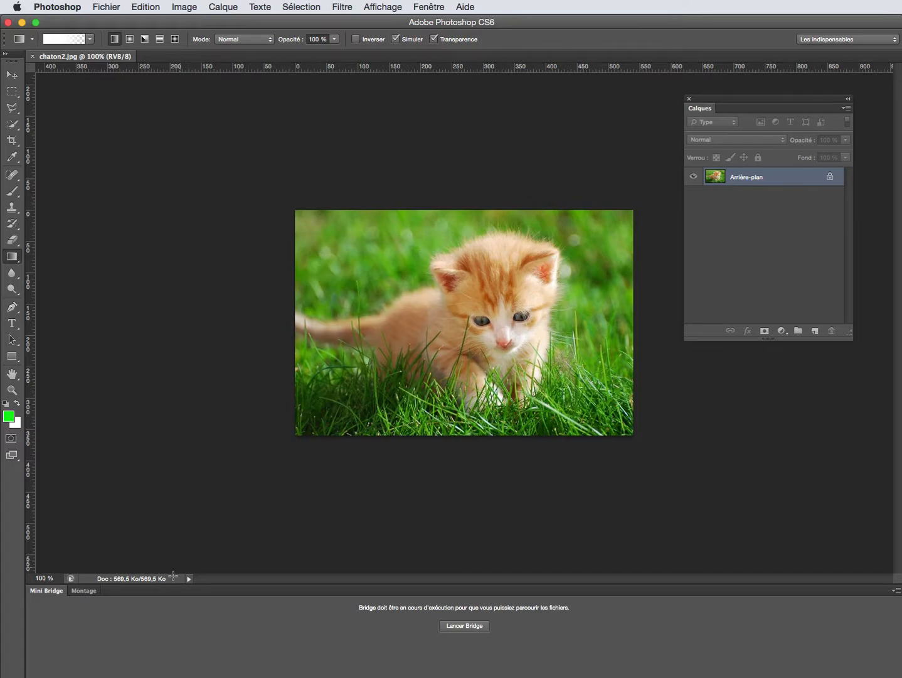
Check the kitten image's document info read-out and its colour mode and bit depth without changing them.
left_click(154, 579)
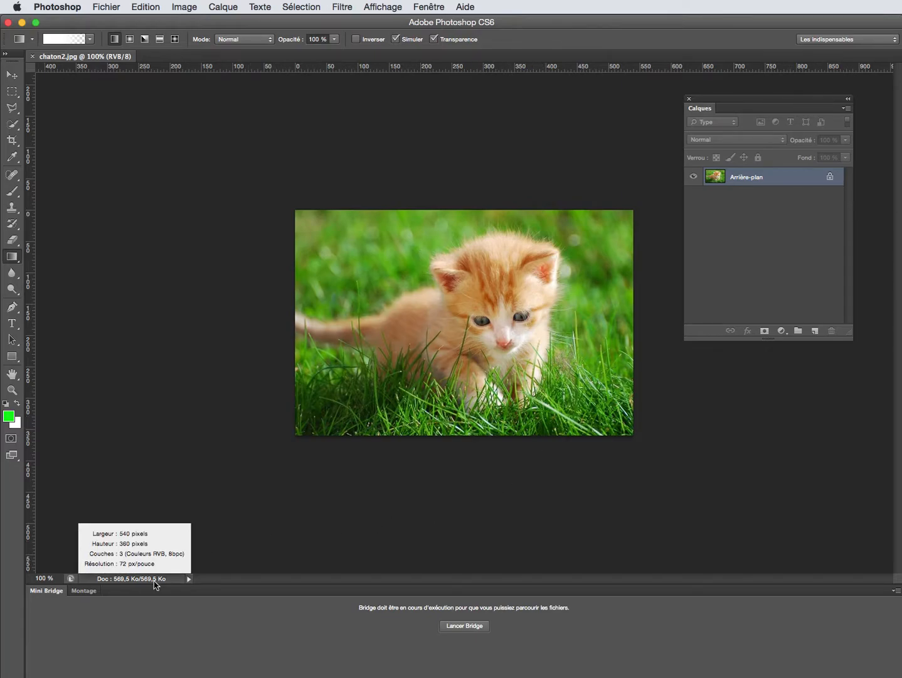
left_click(154, 579)
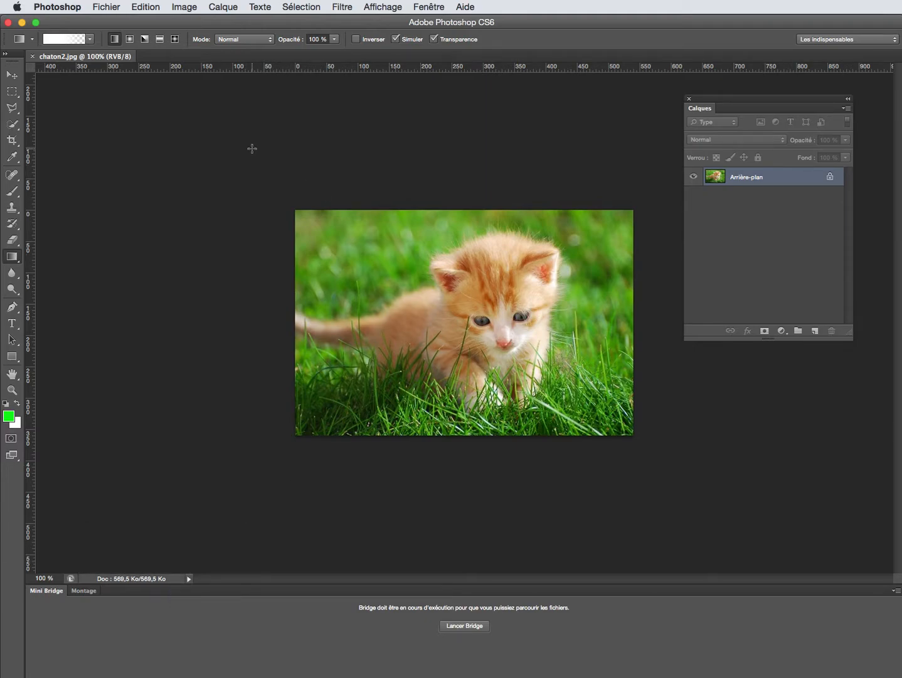
left_click(197, 8)
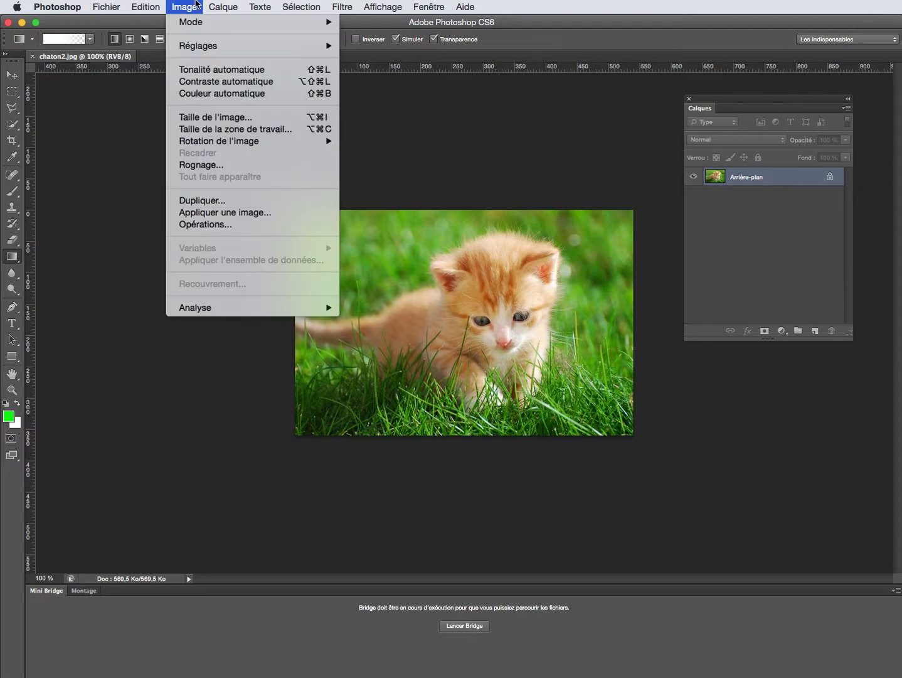
mouse_move(197, 24)
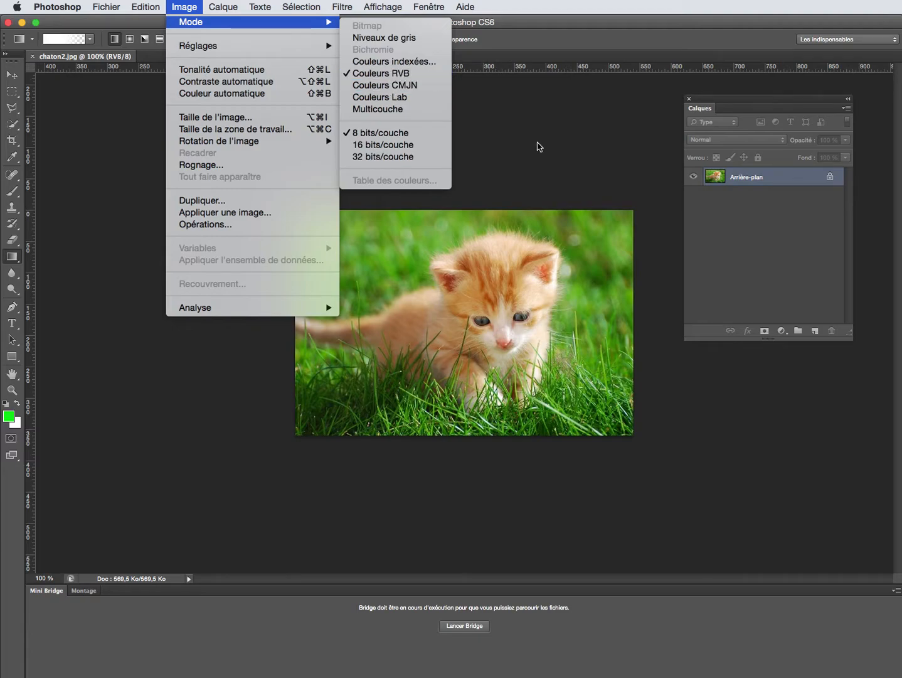
left_click(544, 142)
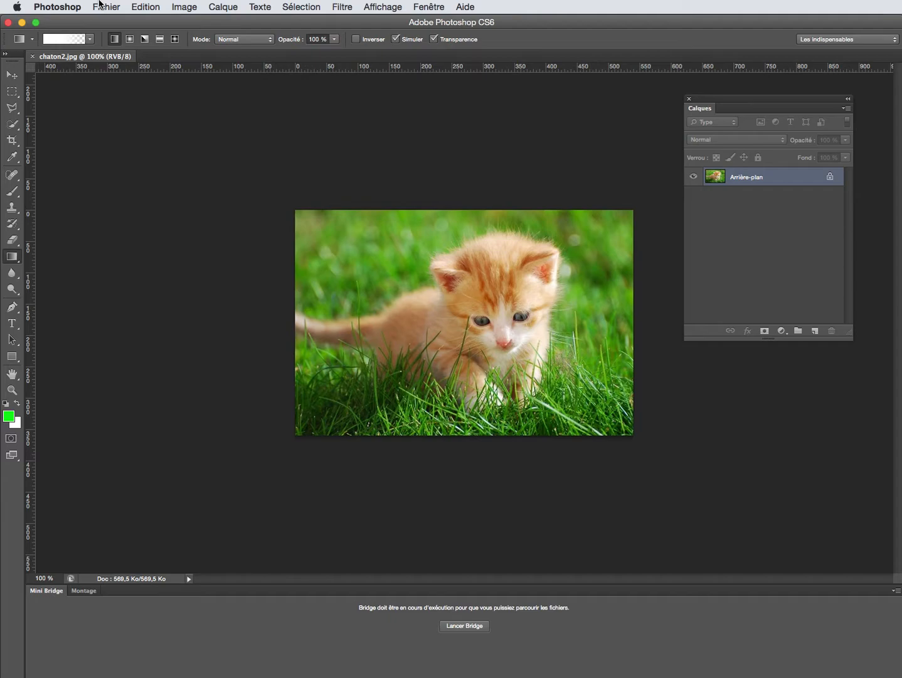
Open IMG_0154.JPG from the battaglino folder, discarding its embedded colour profile.
left_click(100, 5)
left_click(110, 32)
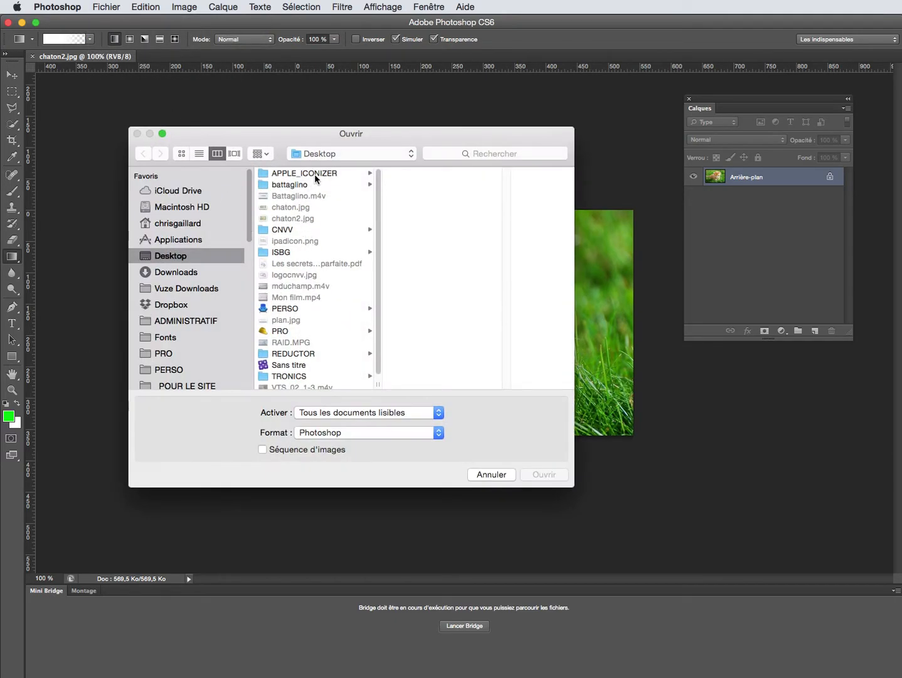
left_click(304, 184)
left_click(431, 177)
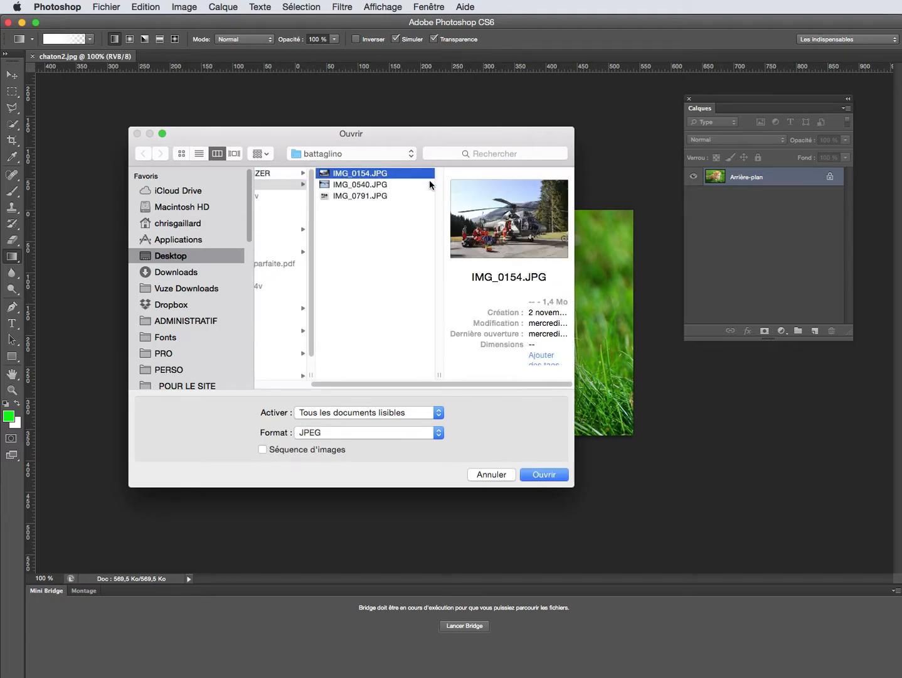
left_click(552, 477)
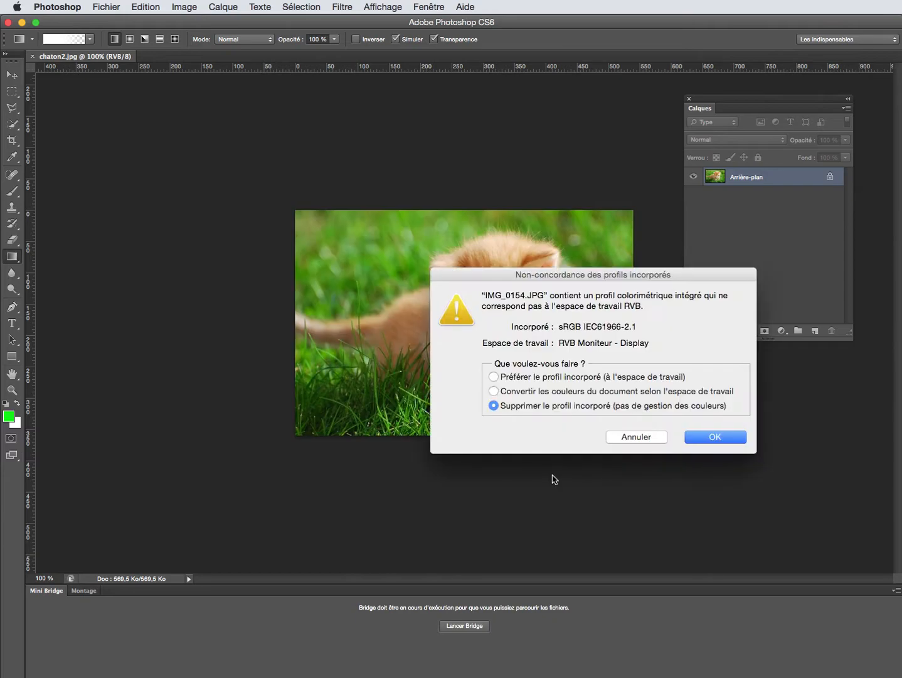
left_click(722, 437)
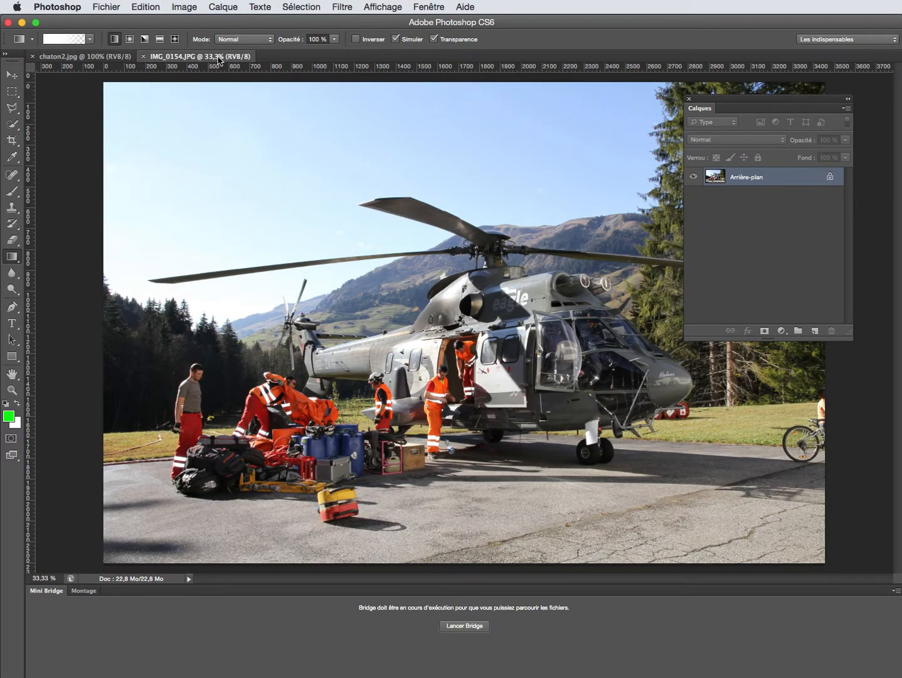
Compare the two open images, then check the document info of IMG_0154.JPG.
left_click(97, 58)
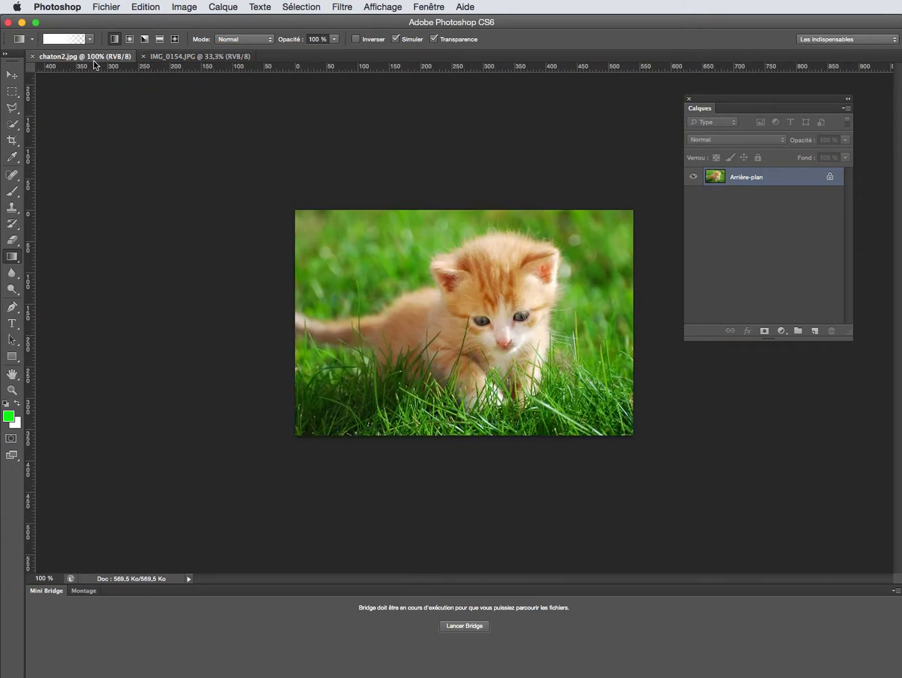
left_click(214, 56)
left_click_drag(167, 579, 157, 534)
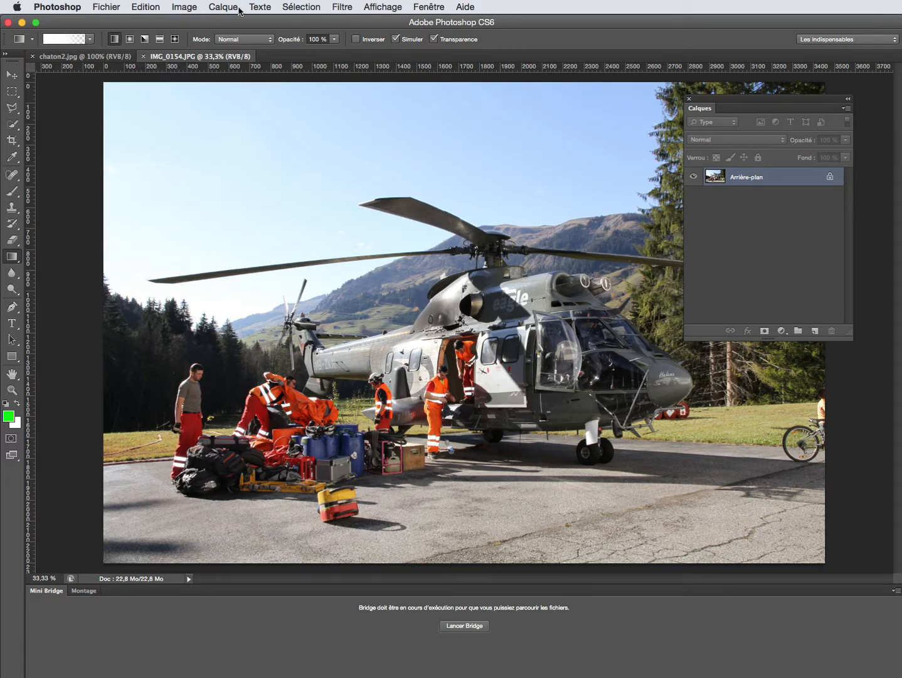
Resize the helicopter photo to a width of 1200 pixels, keeping its proportions and resampling on.
left_click(185, 6)
left_click(213, 117)
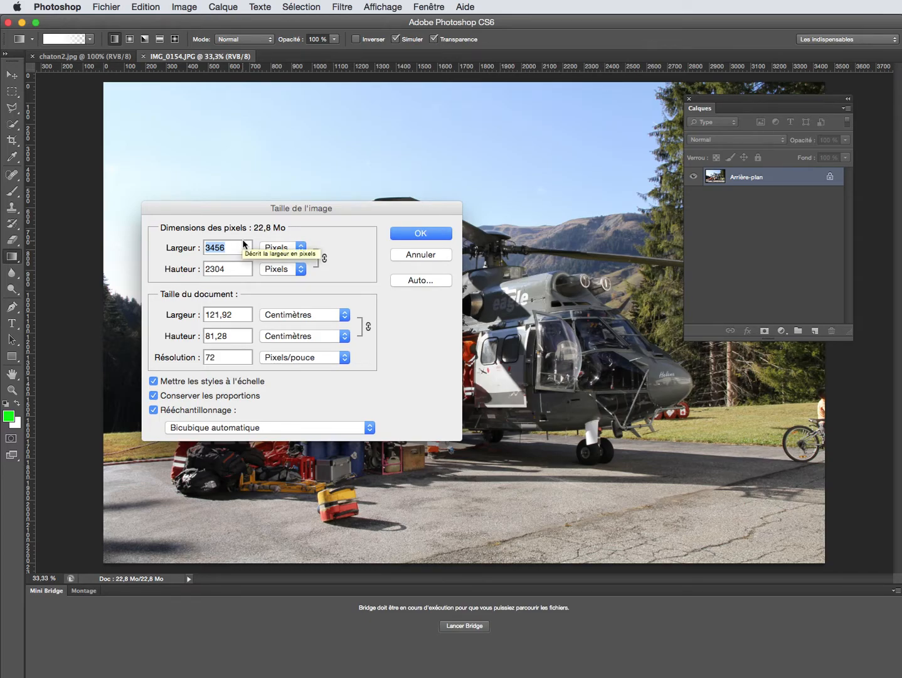
type("1200")
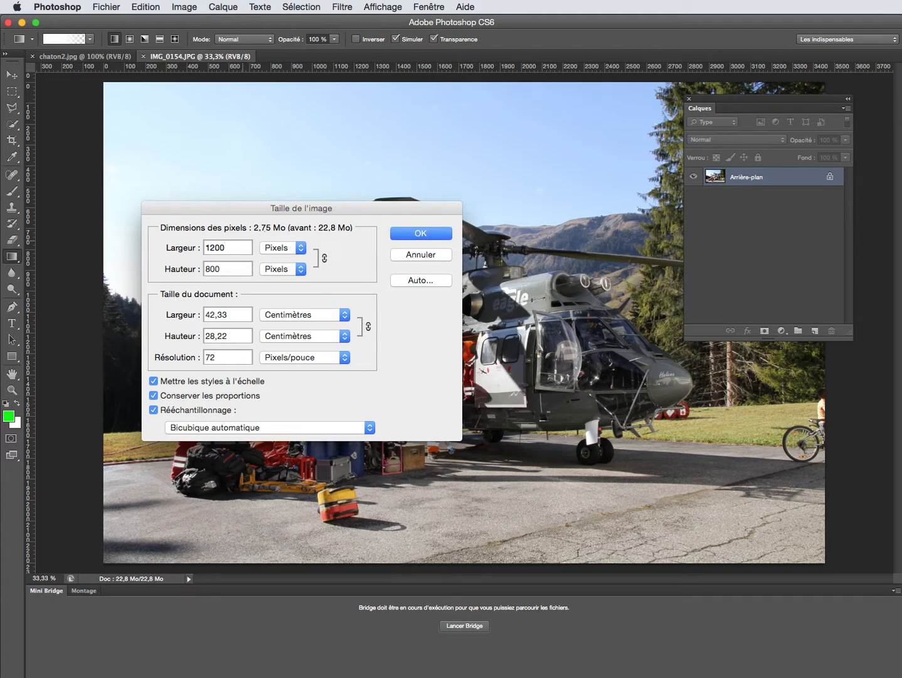
key("Return")
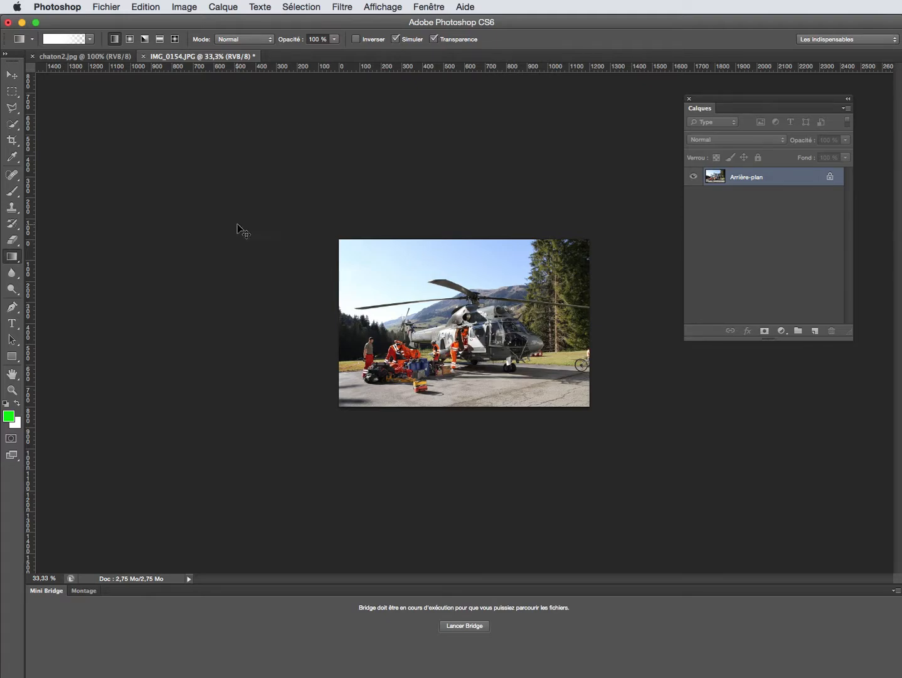
Examine the resized helicopter photo at several zoom levels up to 100% and check its document info.
key("super+plus")
key("super+plus")
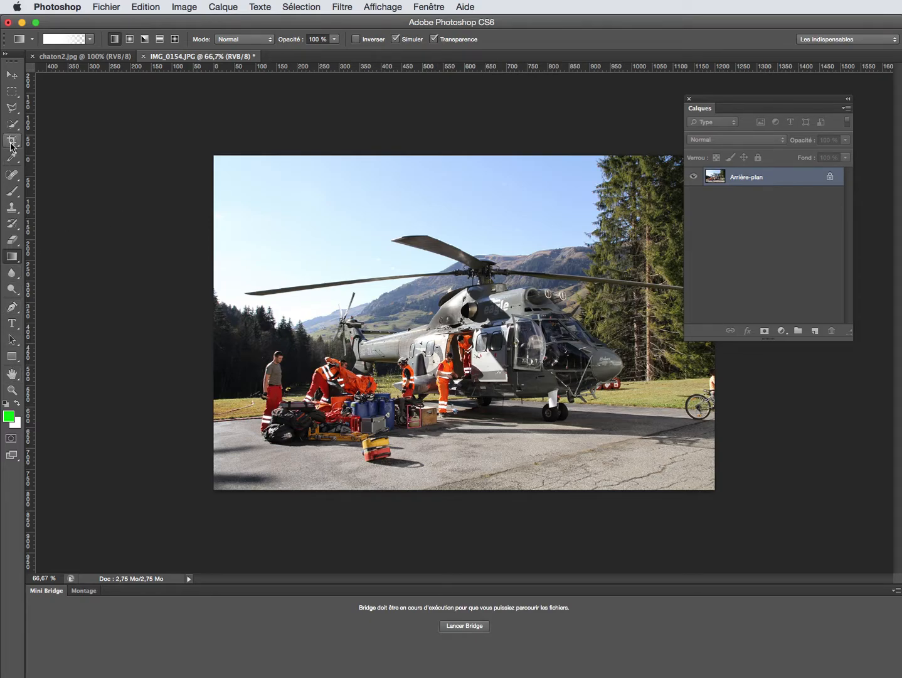
left_click(13, 392)
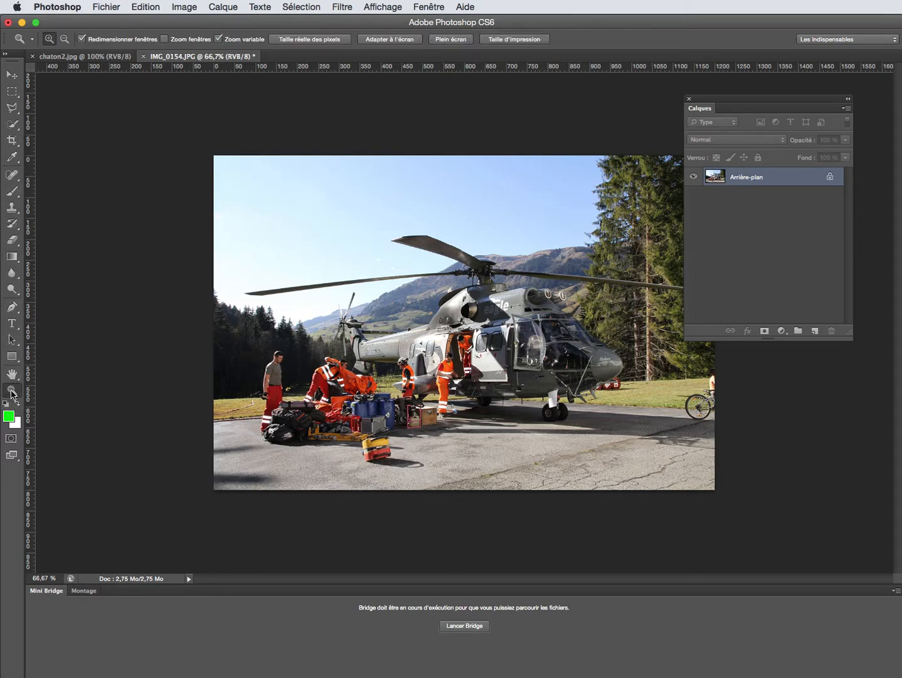
left_click(412, 281)
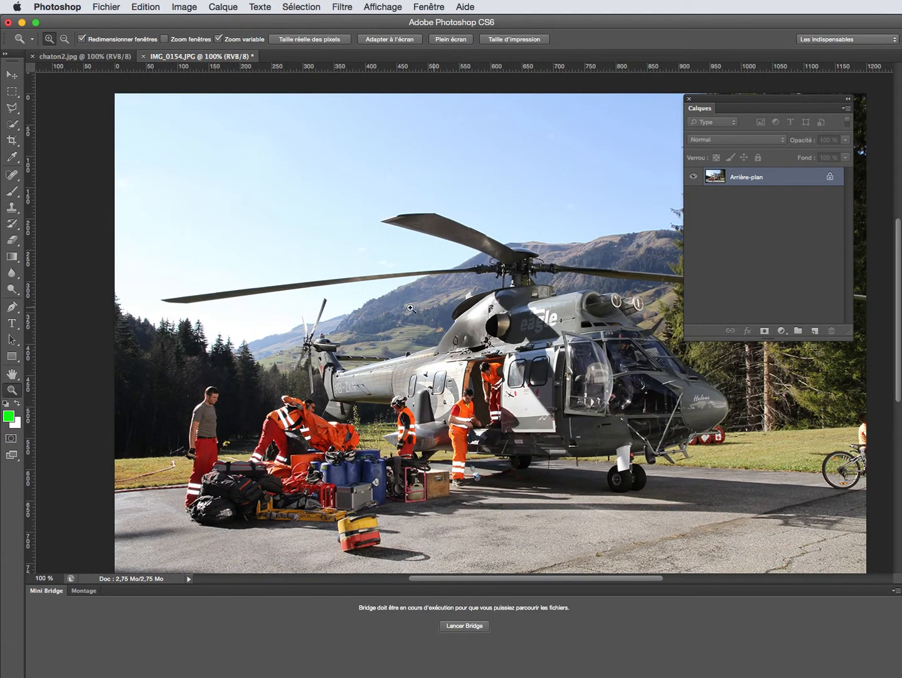
key("alt")
left_click(420, 301, "alt")
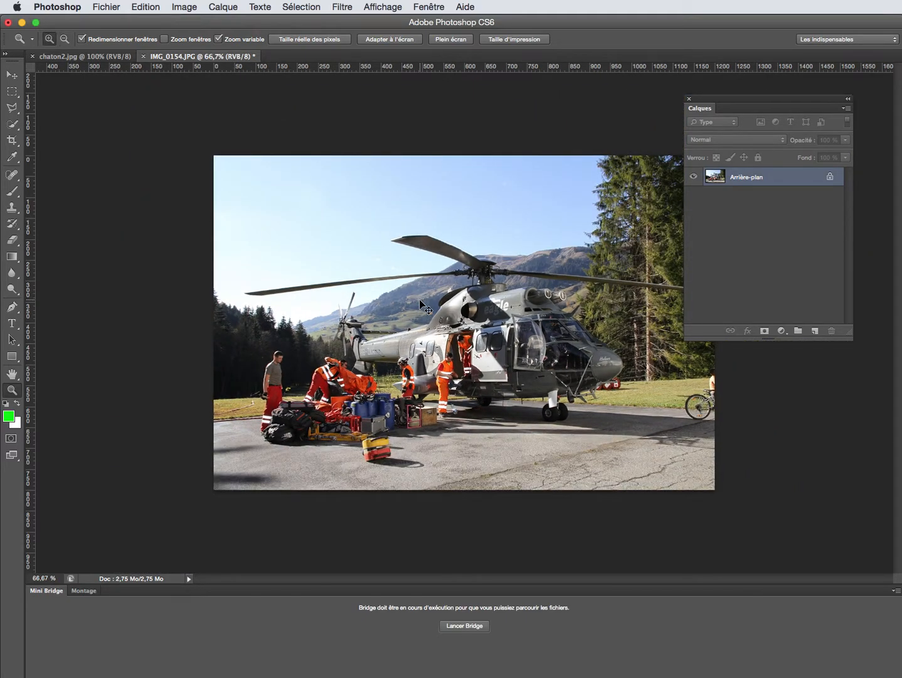
key("super+plus")
key("super+minus")
left_click(162, 581)
Move the layers list clear of the photo and make a full-width rectangular selection around the helicopter, excluding strips above and below.
left_click_drag(751, 102, 881, 145)
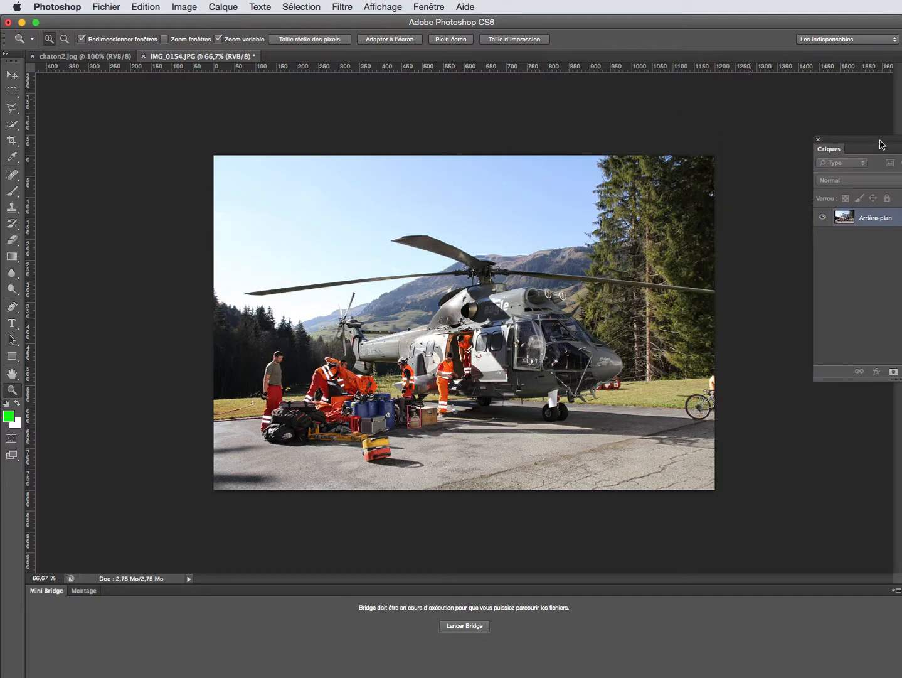
left_click(13, 92)
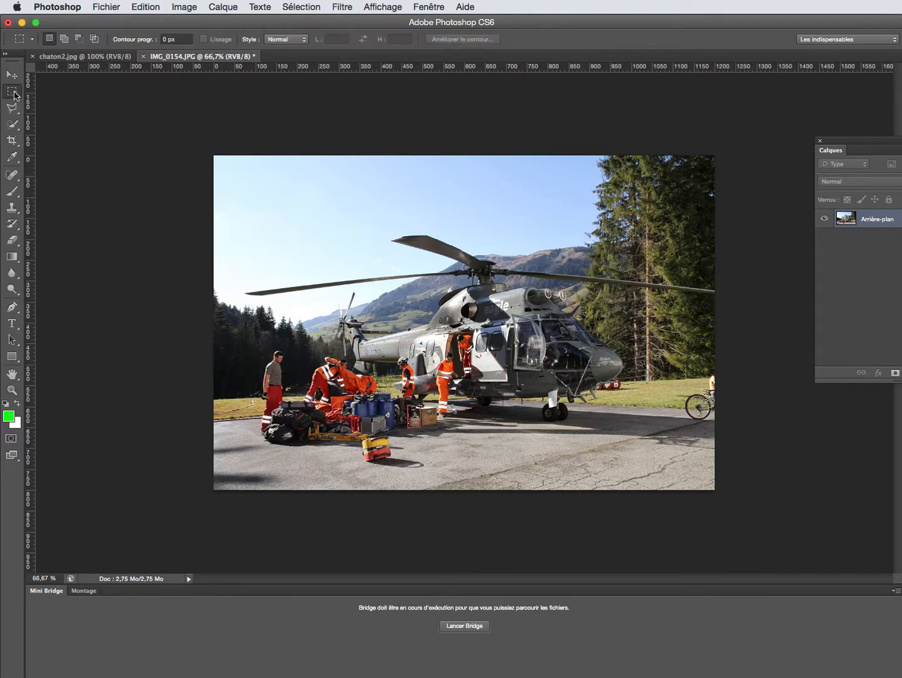
left_click_drag(182, 209, 837, 471)
left_click_drag(837, 470, 837, 470)
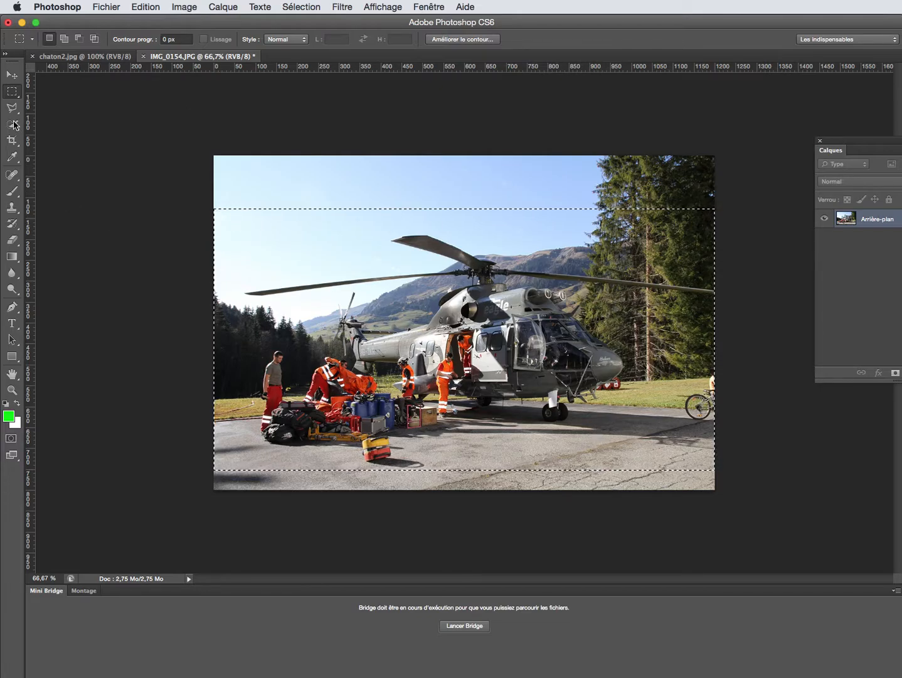
Crop the helicopter photo to the rectangular selection.
left_click(184, 7)
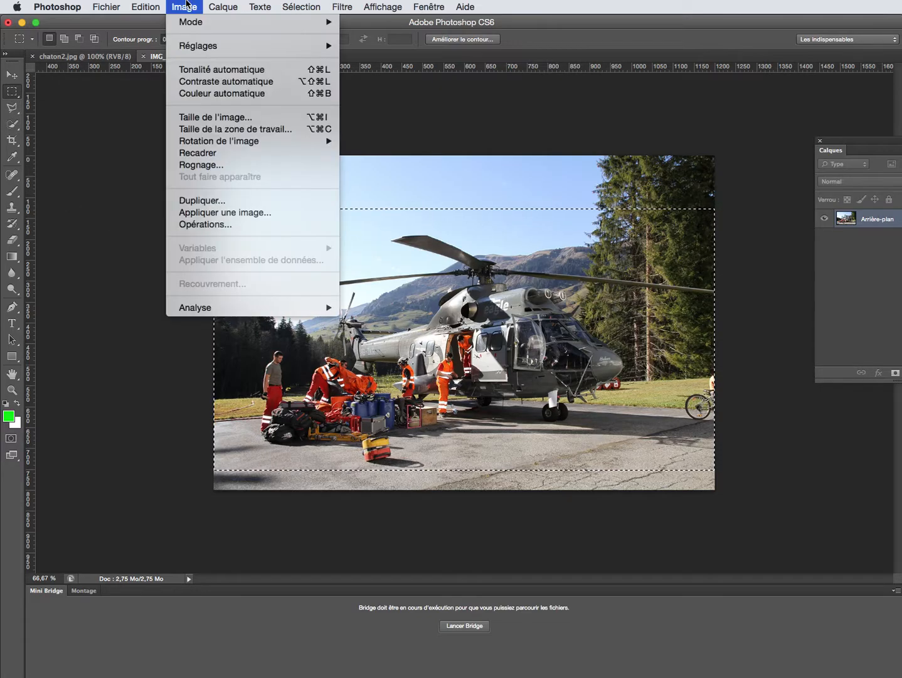
left_click(210, 156)
left_click(209, 158)
key("super+z")
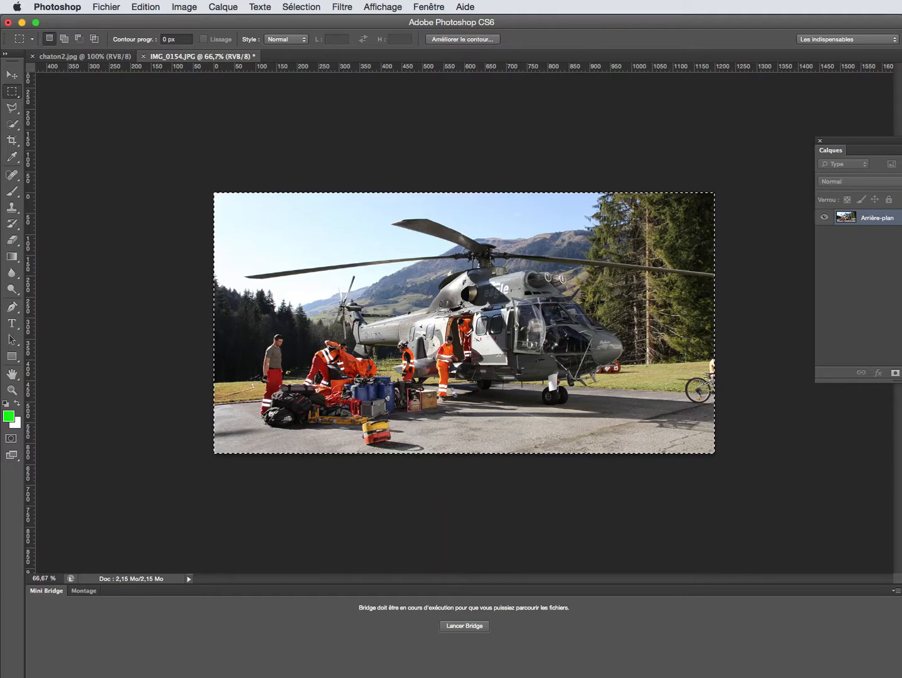
Show the edit history and step the photo back to its rectangular selection state, undoing the crop.
left_click_drag(901, 342, 692, 435)
left_click(424, 5)
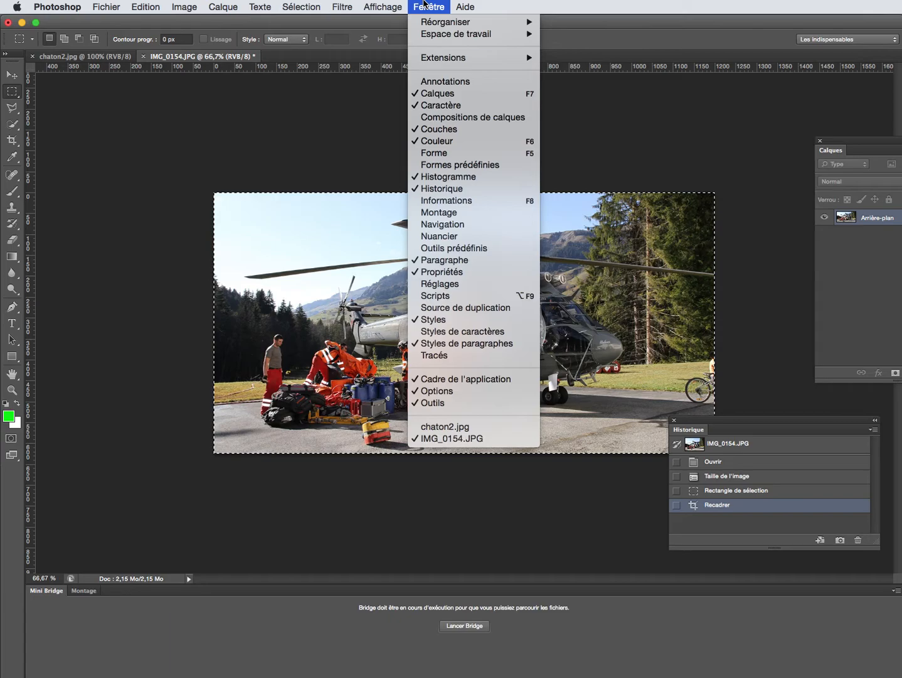
left_click(726, 493)
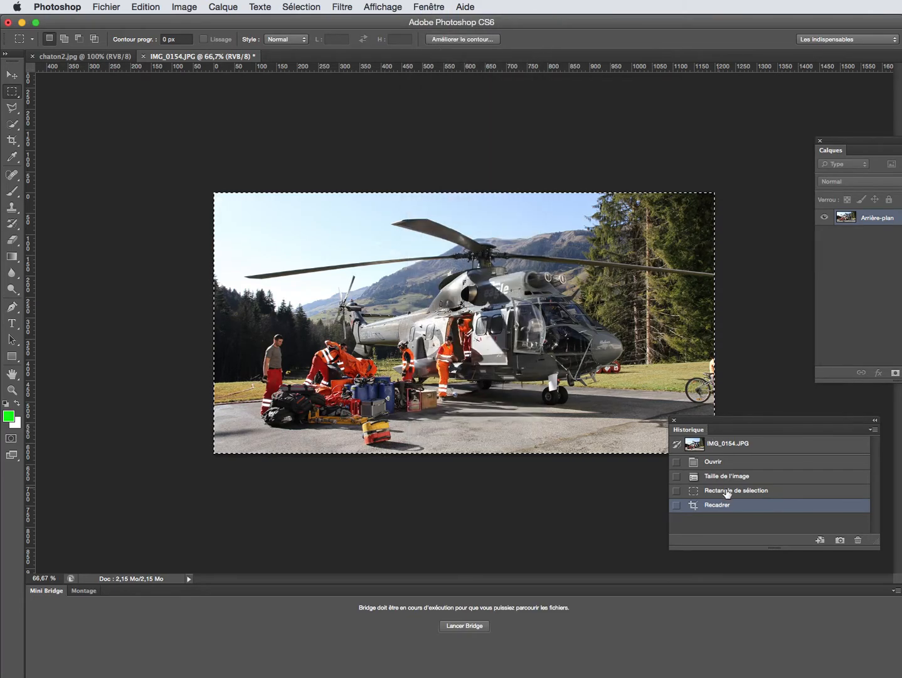
left_click(727, 491)
left_click(731, 477)
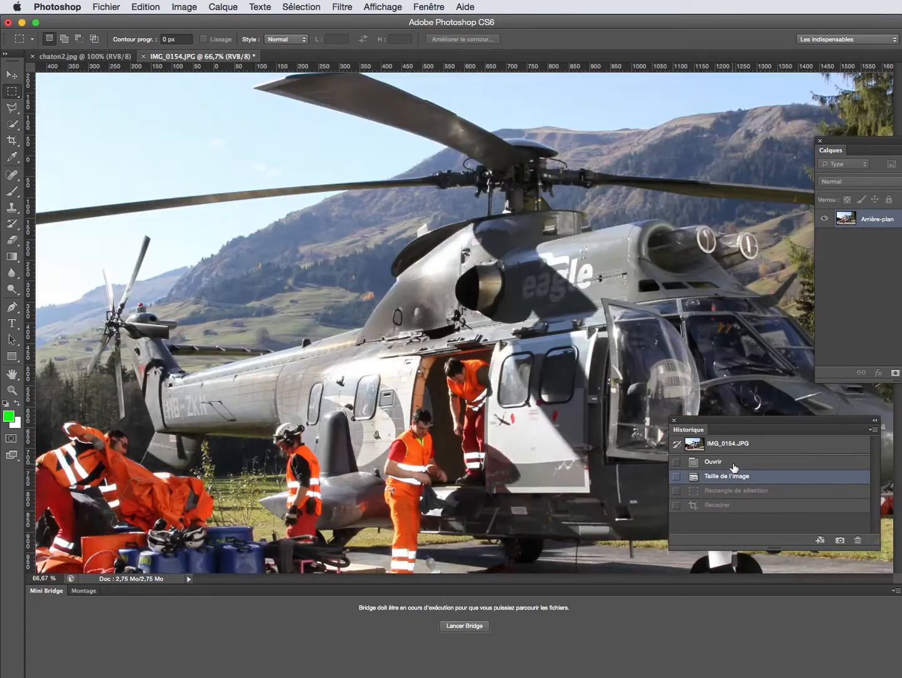
left_click(733, 462)
left_click(738, 489)
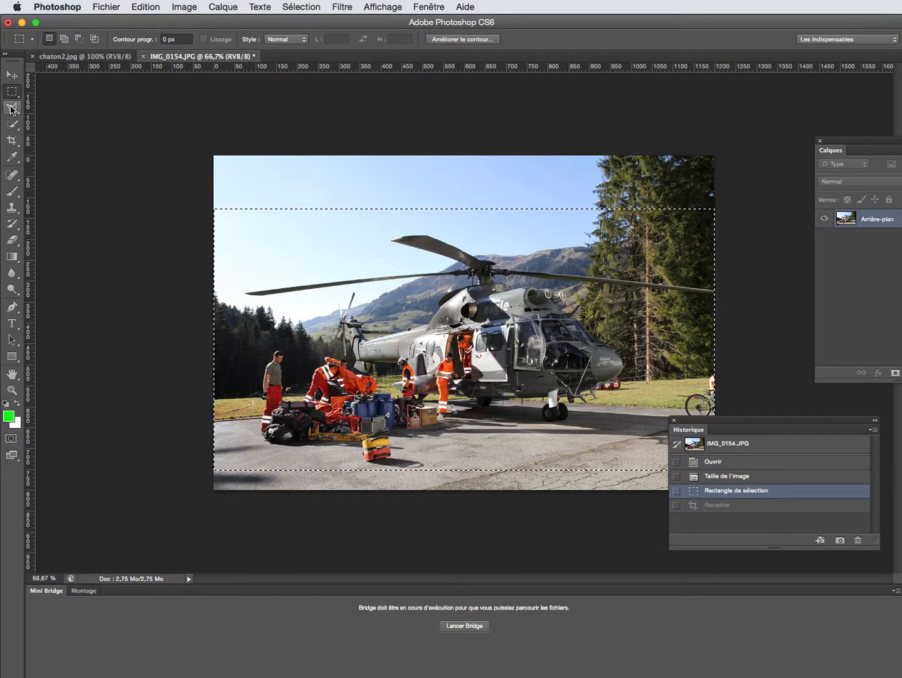
Deselect the rectangular selection and set the Crop tool's size to 1200 px wide by 400 px high.
left_click(241, 111)
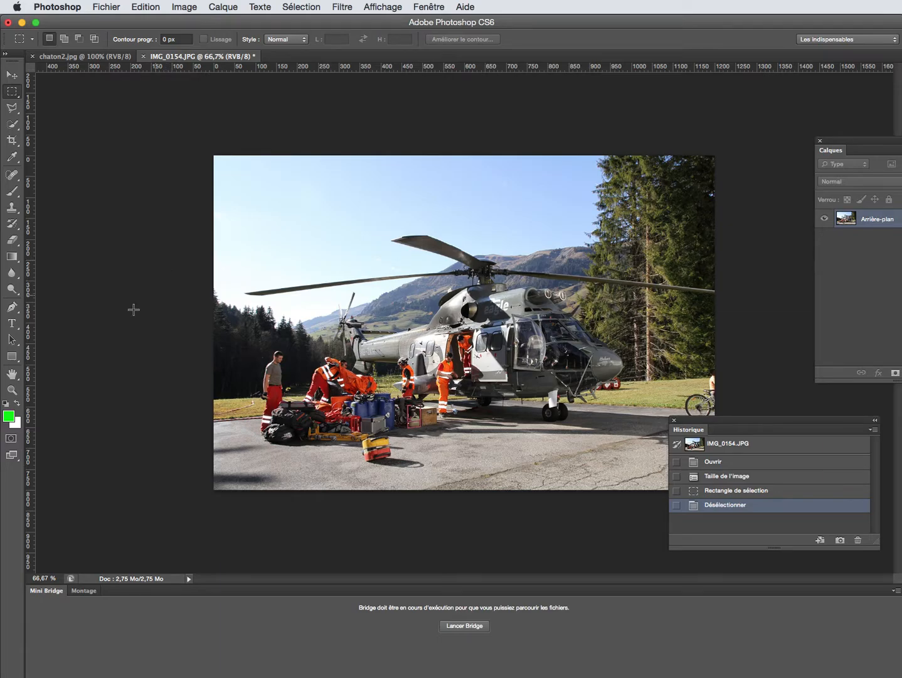
left_click(12, 144)
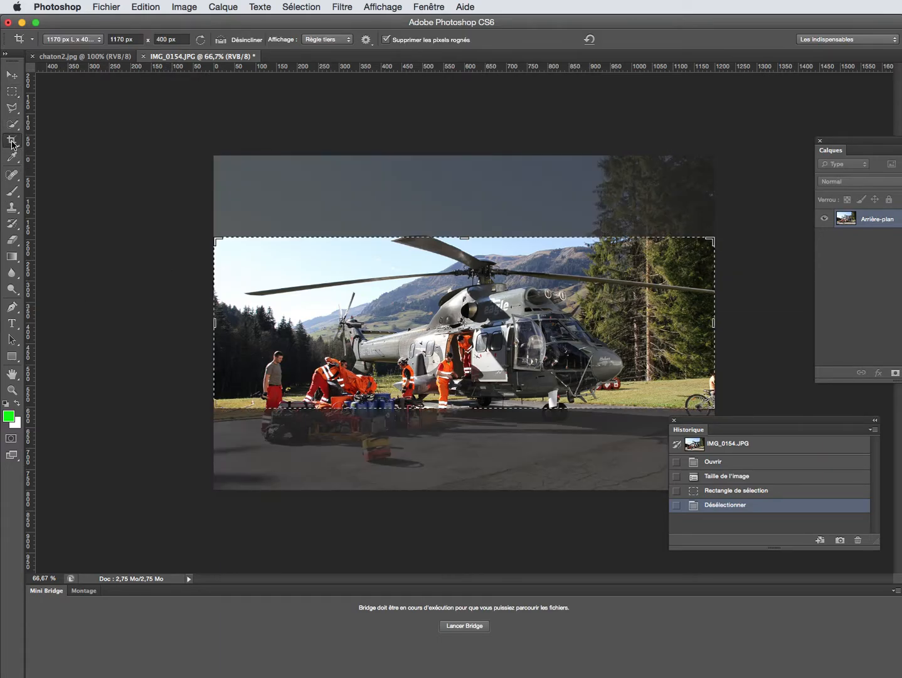
left_click(118, 38)
type("1200")
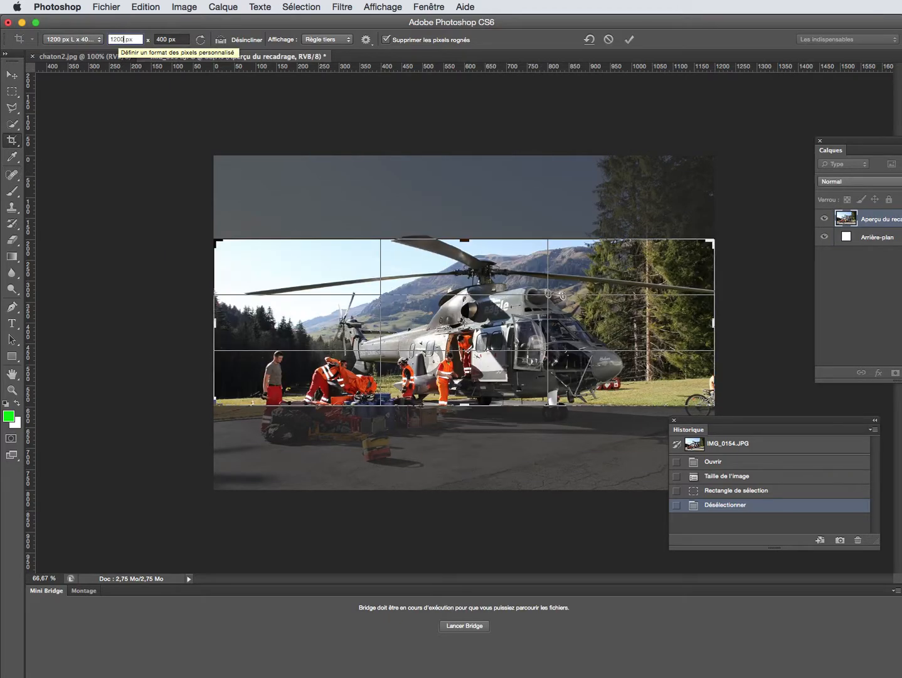
left_click(163, 39)
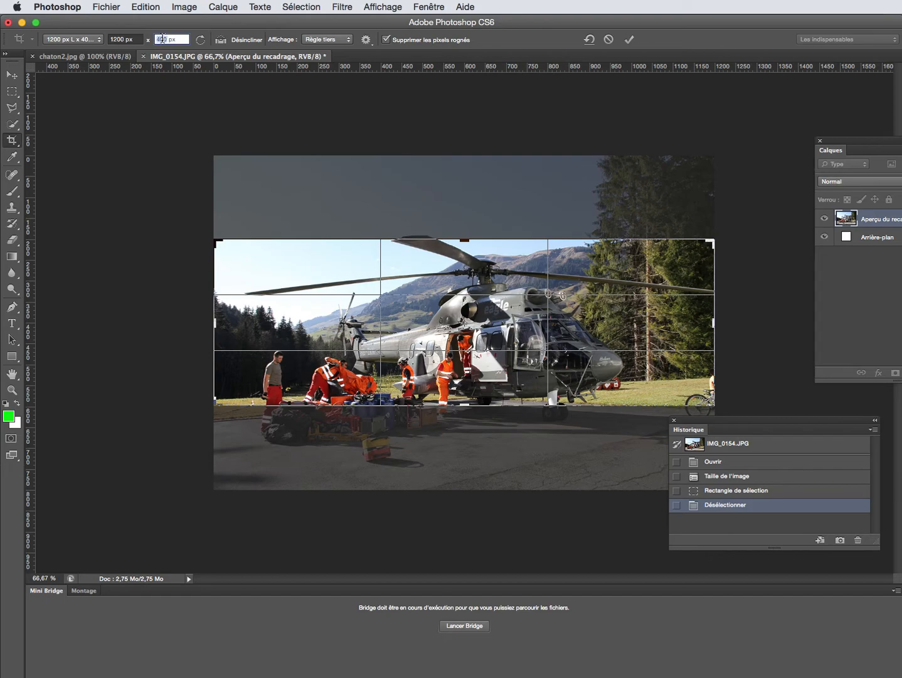
type("400")
Move the edit history clear of the photo, crop the photo to 1200 × 400 px and check its document info.
left_click_drag(761, 419, 881, 467)
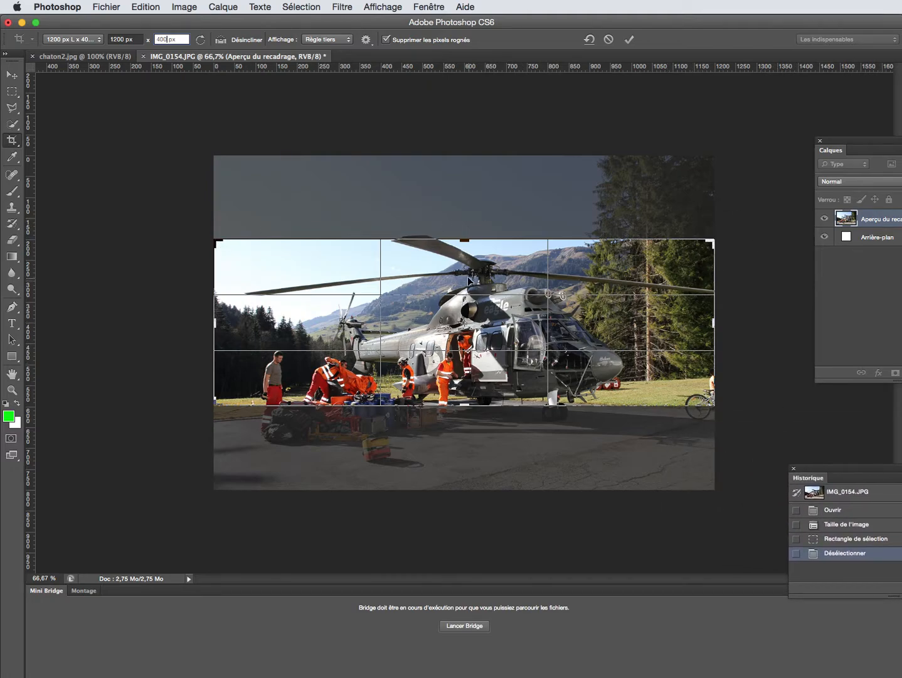
left_click(470, 272)
left_click_drag(469, 272, 502, 270)
left_click_drag(713, 197, 606, 251)
key("Return")
key("Return")
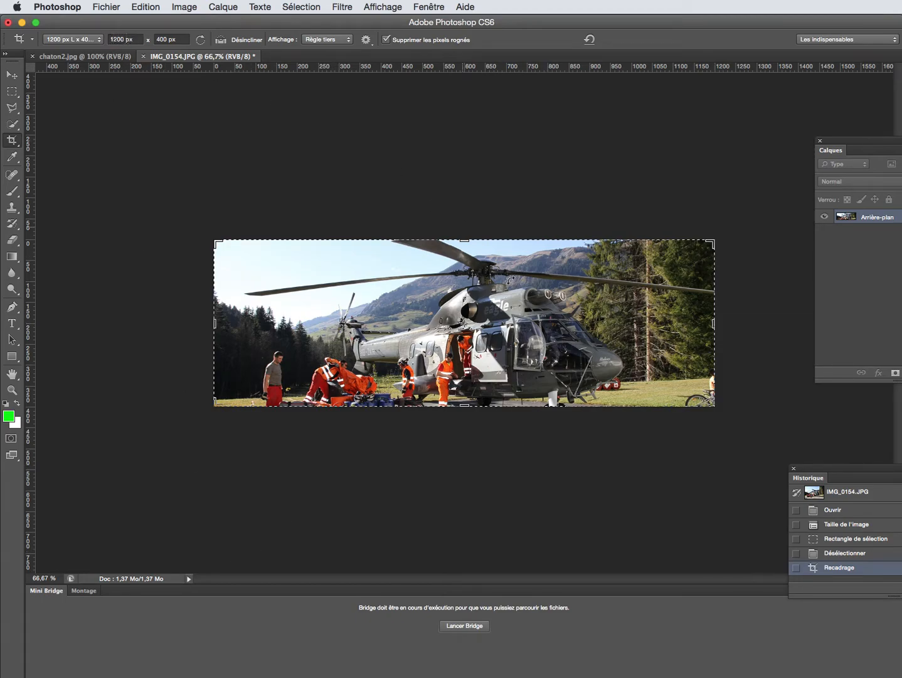
left_click(152, 581)
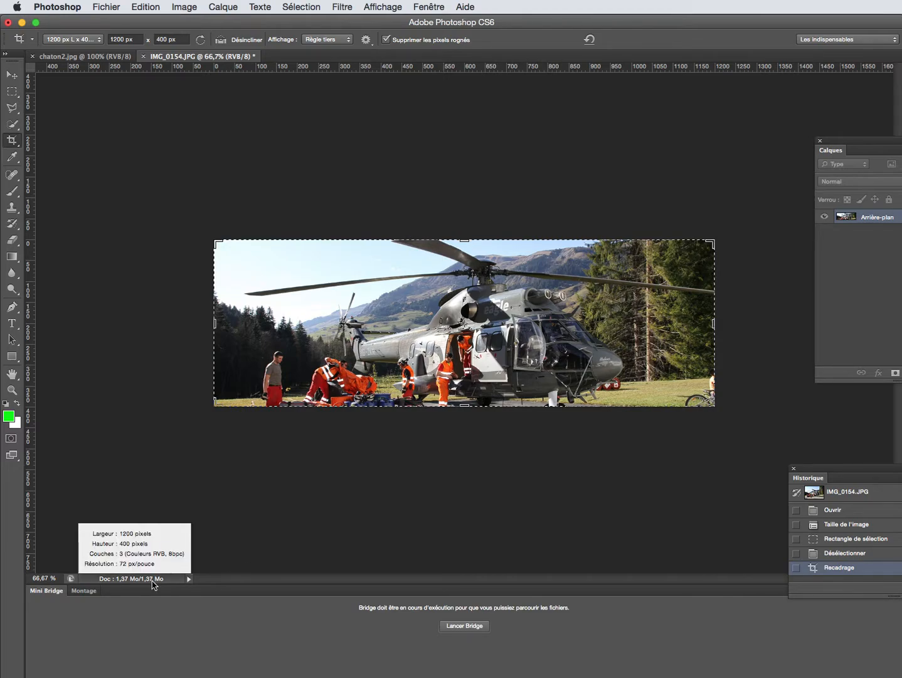
Return the photo to its full-size opened state and crop it directly to 1200 × 400 px.
left_click(840, 511)
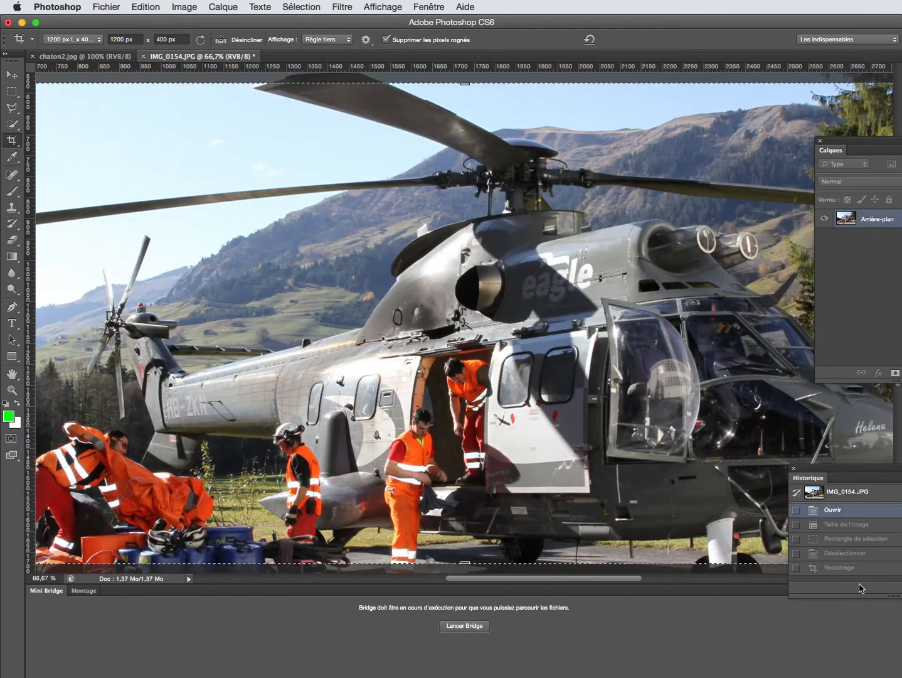
key("super+minus")
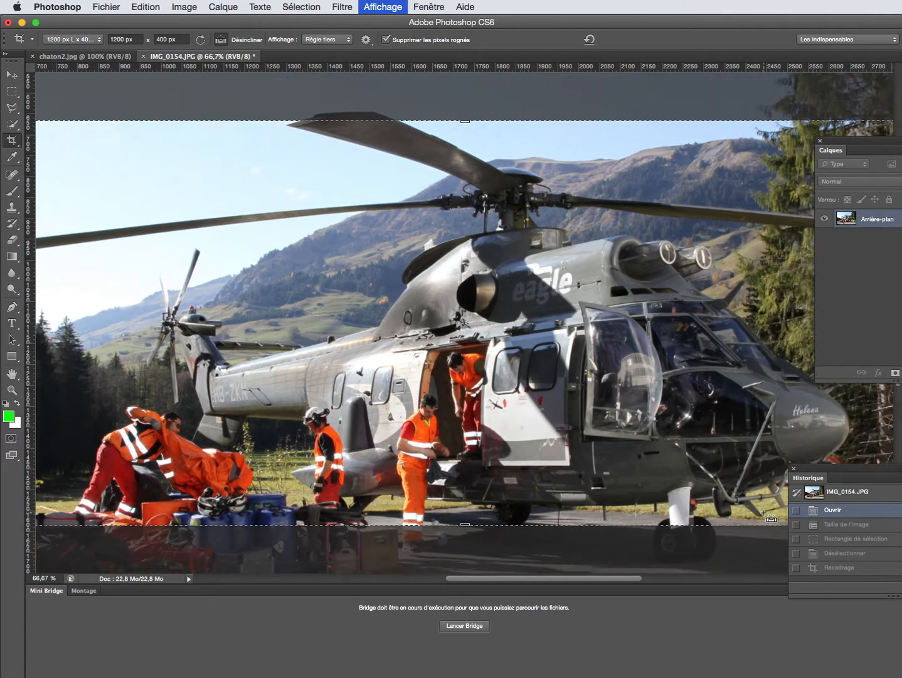
key("super+minus")
key("super+minus")
key("super+minus")
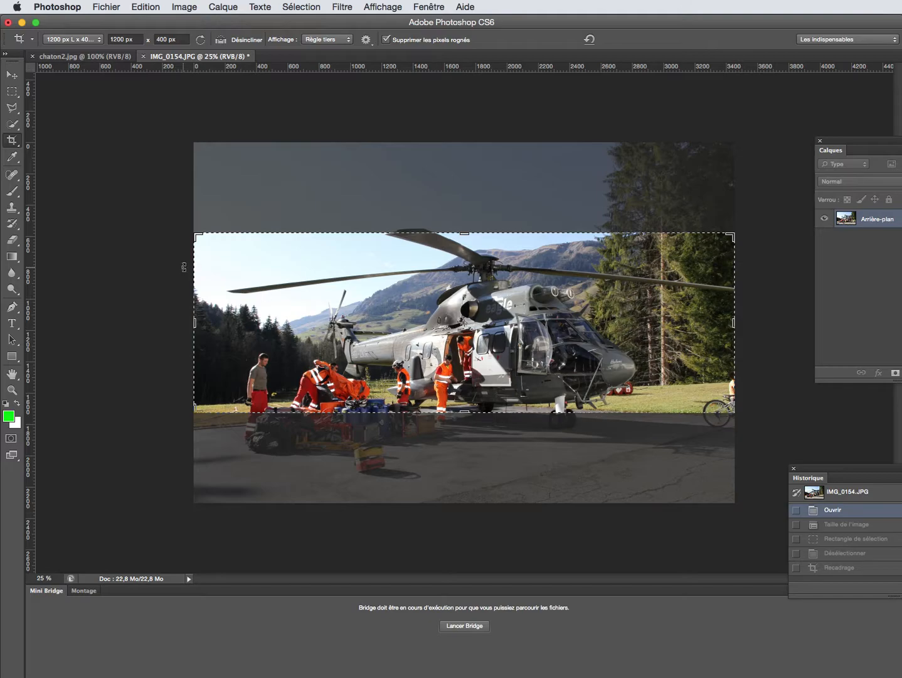
left_click(184, 266)
key("Return")
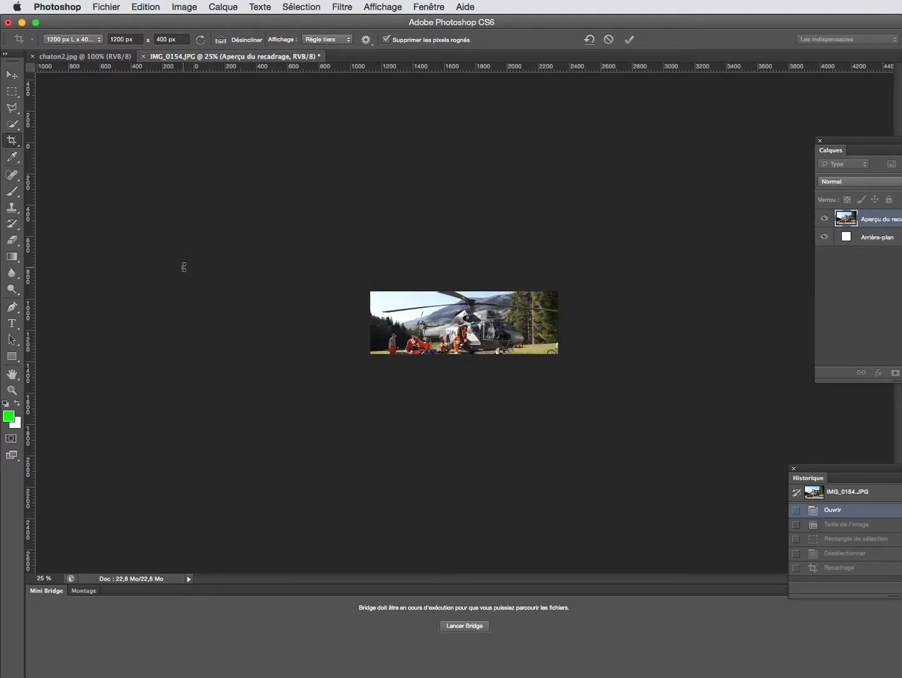
left_click(160, 581, "alt")
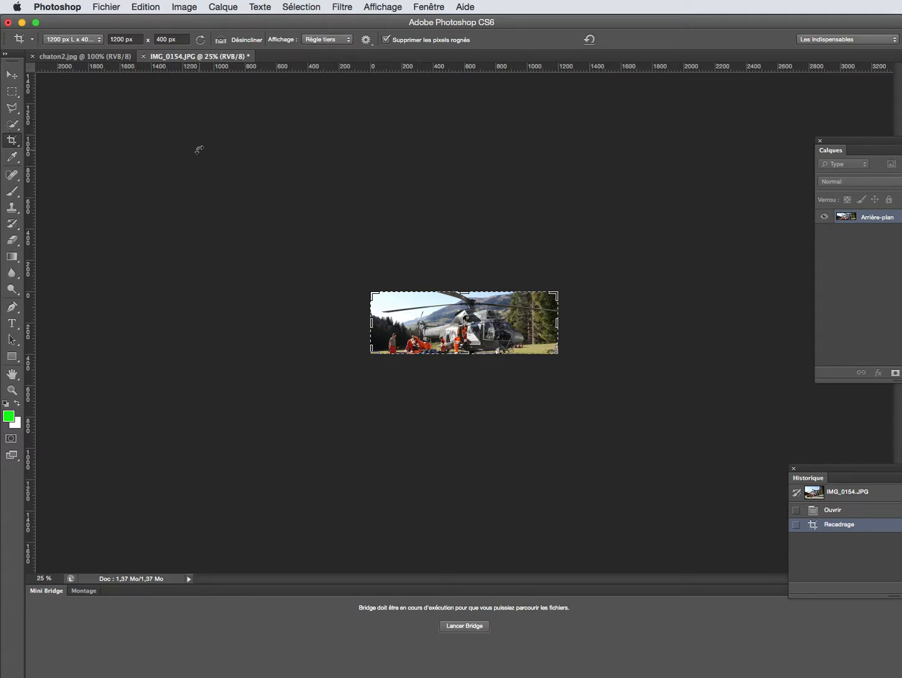
Switch the crop preset to Libre and enter a custom ratio of 1200 by 400 without units.
left_click(95, 40)
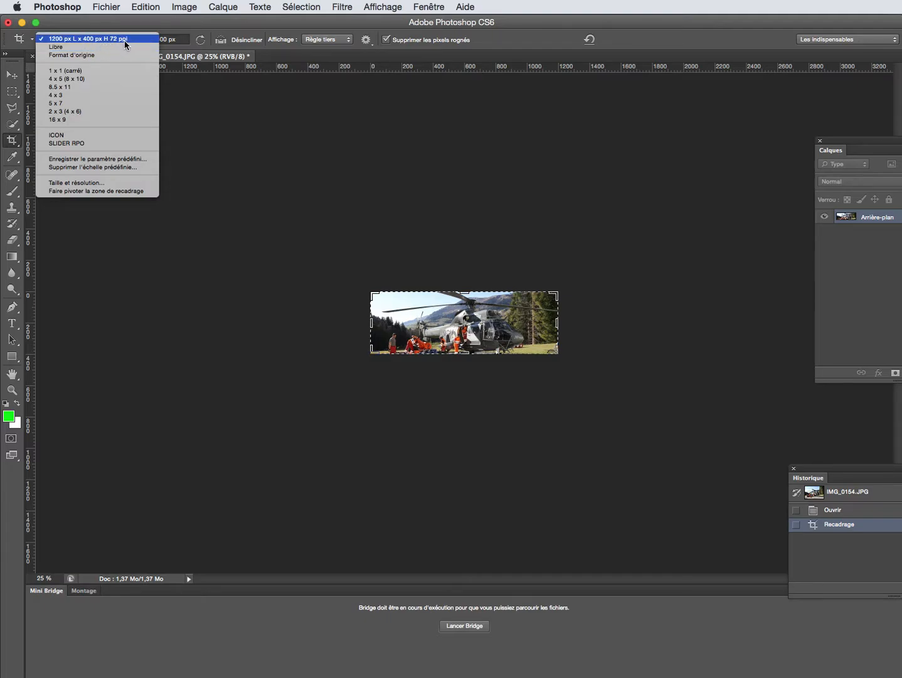
left_click(125, 47)
left_click(81, 39)
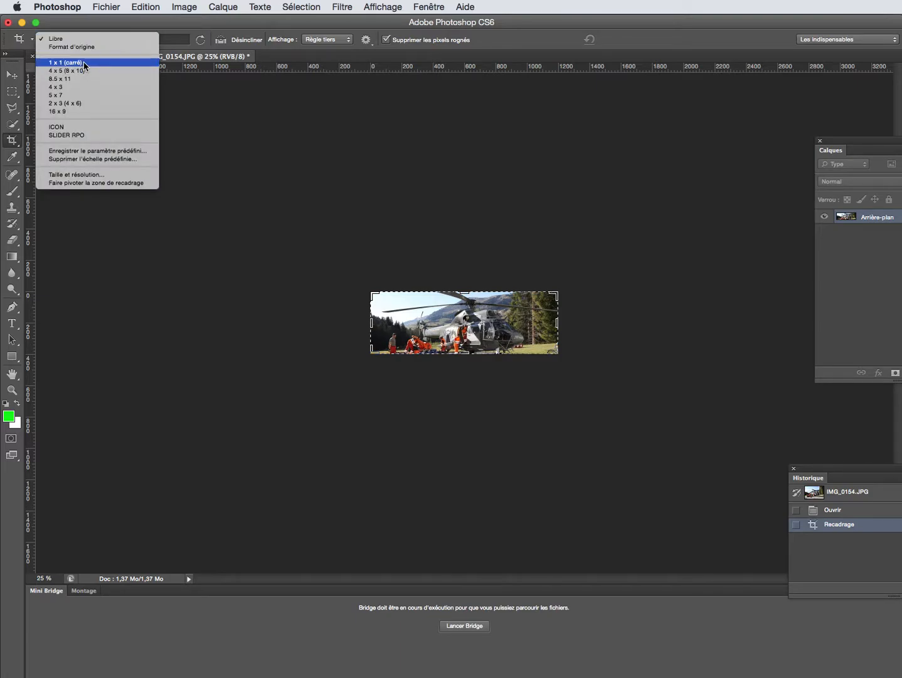
left_click(177, 24)
left_click(118, 40)
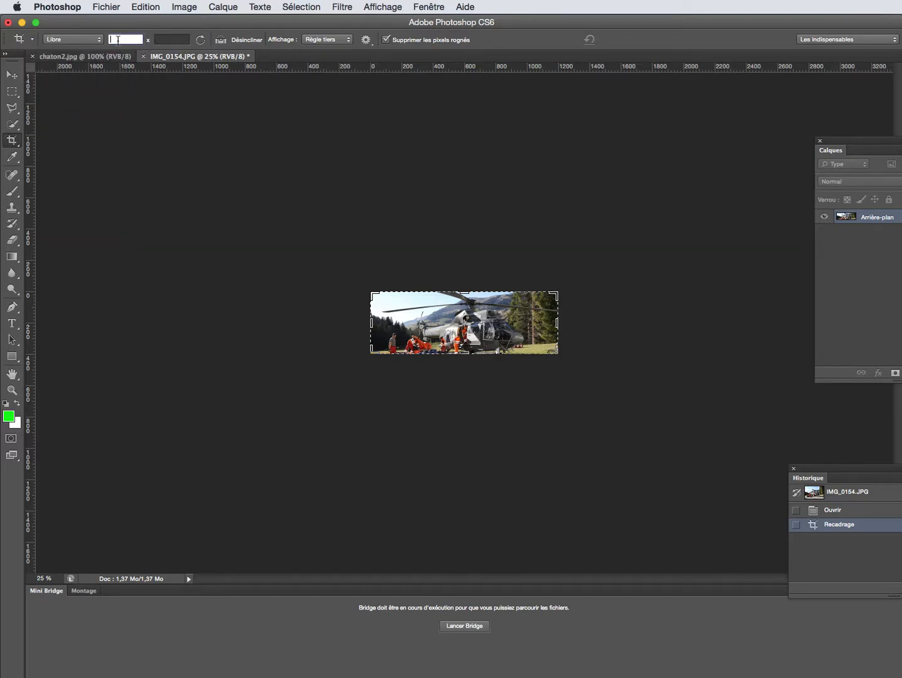
type("1200")
key("Tab")
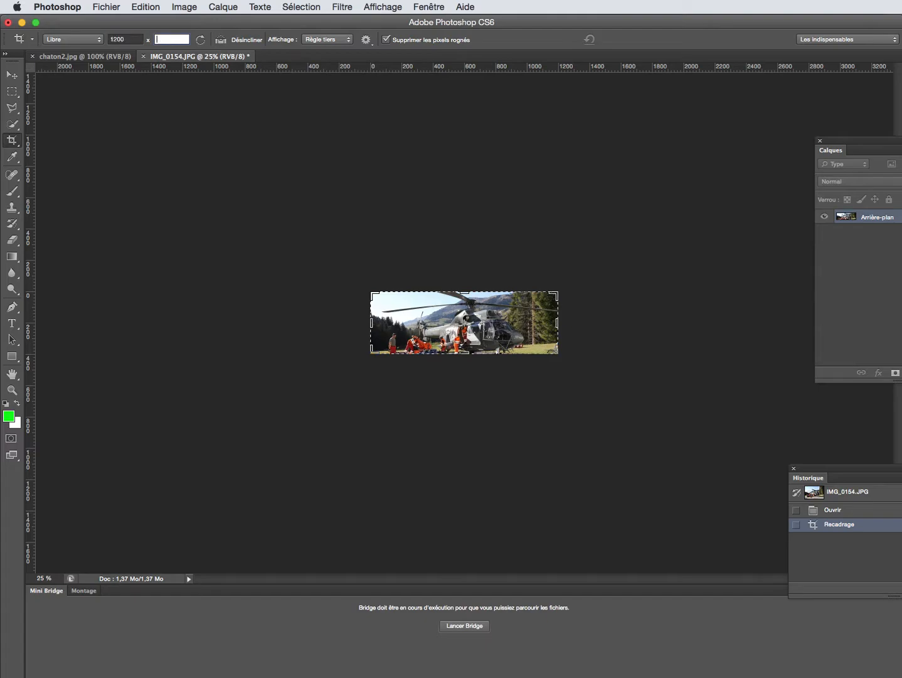
type("400")
key("Tab")
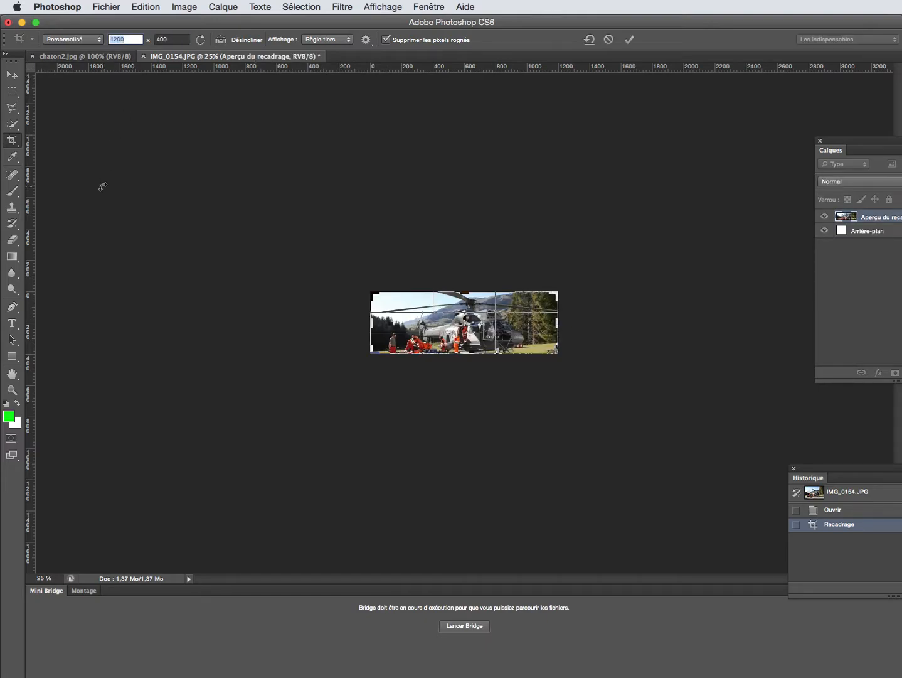
Apply the crop with the custom ratio to the already cropped helicopter photo.
left_click(73, 39)
left_click(481, 220)
key("Return")
key("Return")
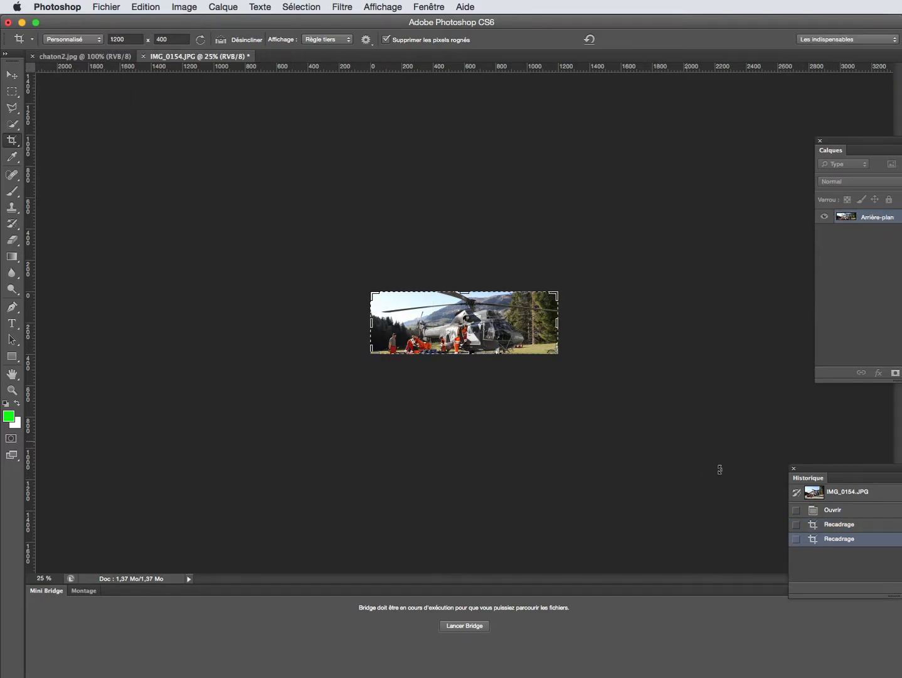
Restore the photo's opened state, crop it with the unitless 1200 by 400 ratio and check its document info.
left_click(866, 512)
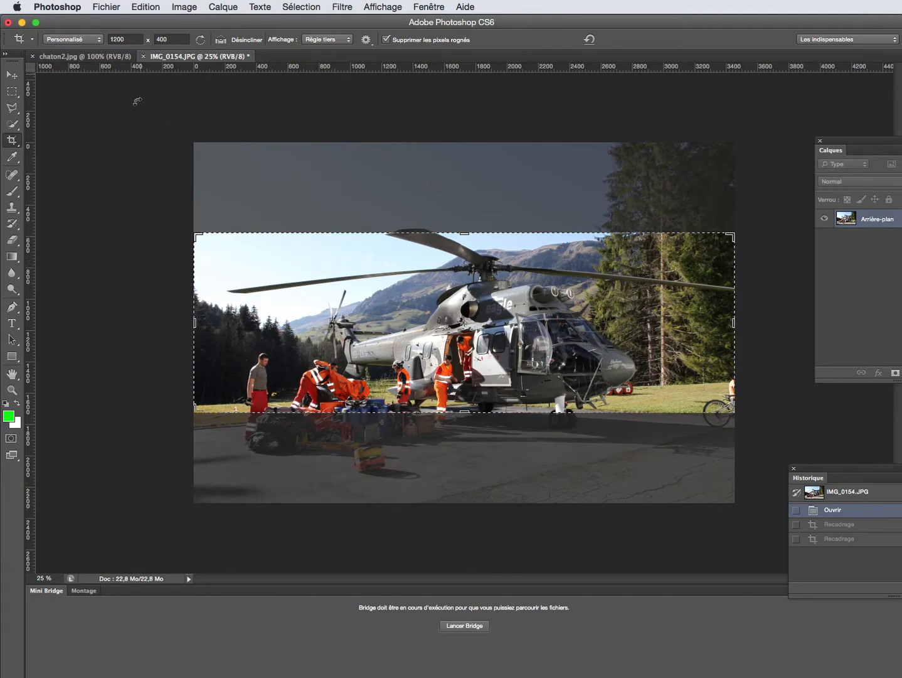
left_click(175, 74)
key("Return")
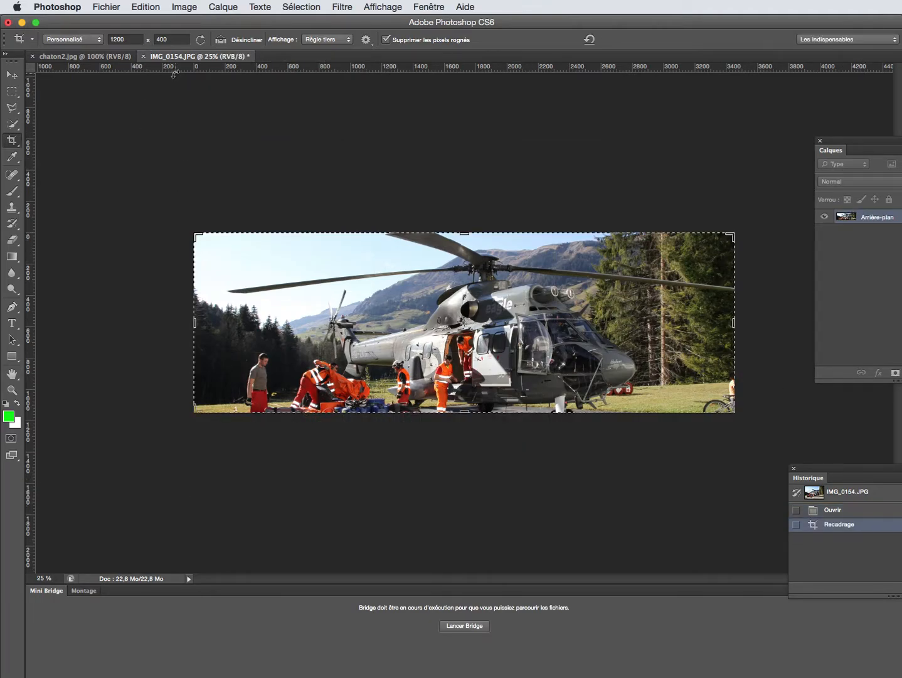
left_click(144, 580)
left_click(161, 582)
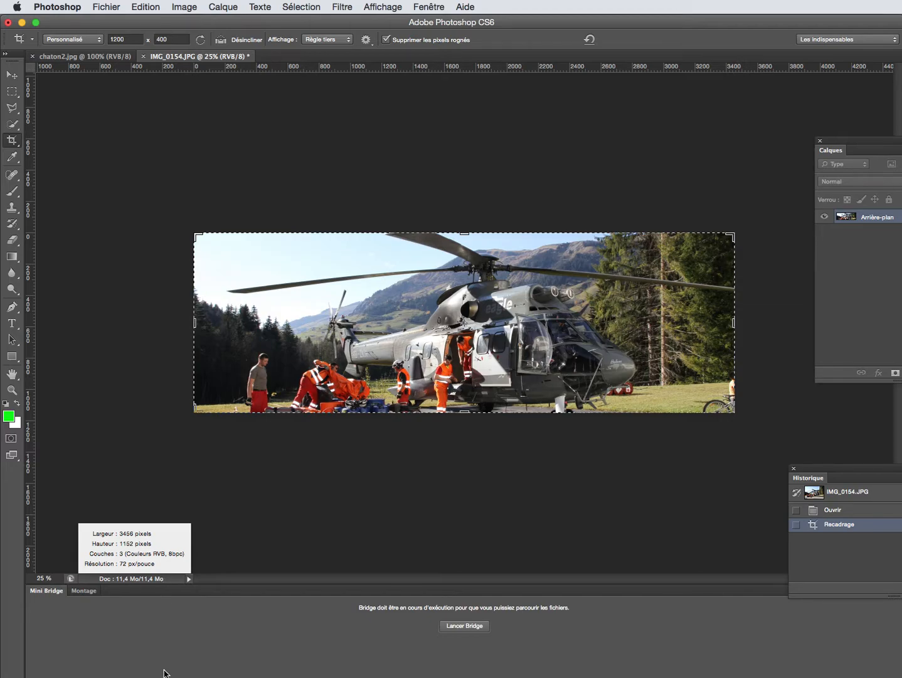
Resize the ratio-cropped photo to 1200 × 400 pixels with Image Size, keeping its proportions.
left_click(193, 6)
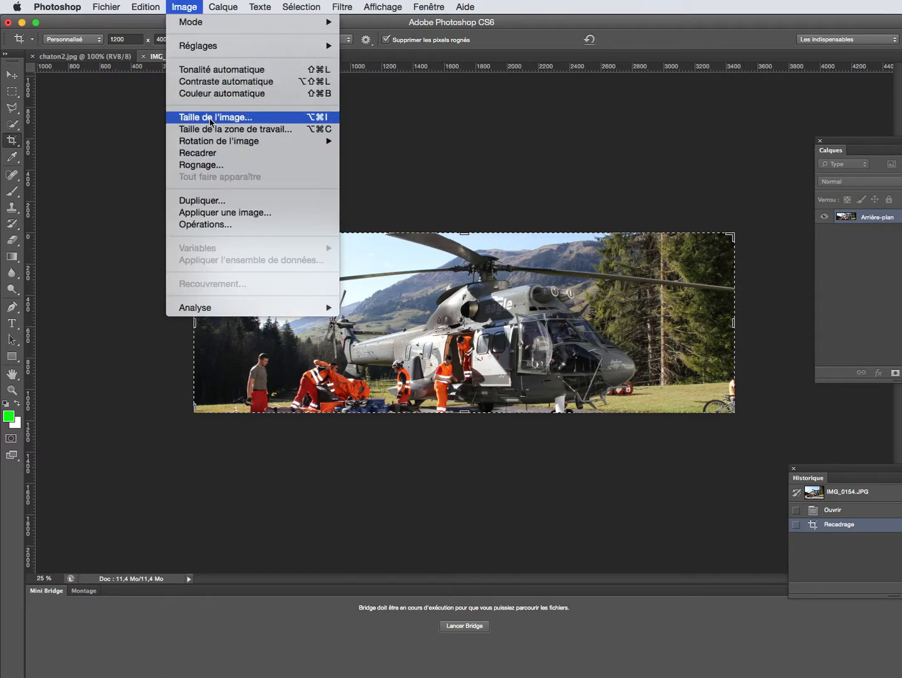
left_click(276, 118)
type("1200")
double_click(227, 268)
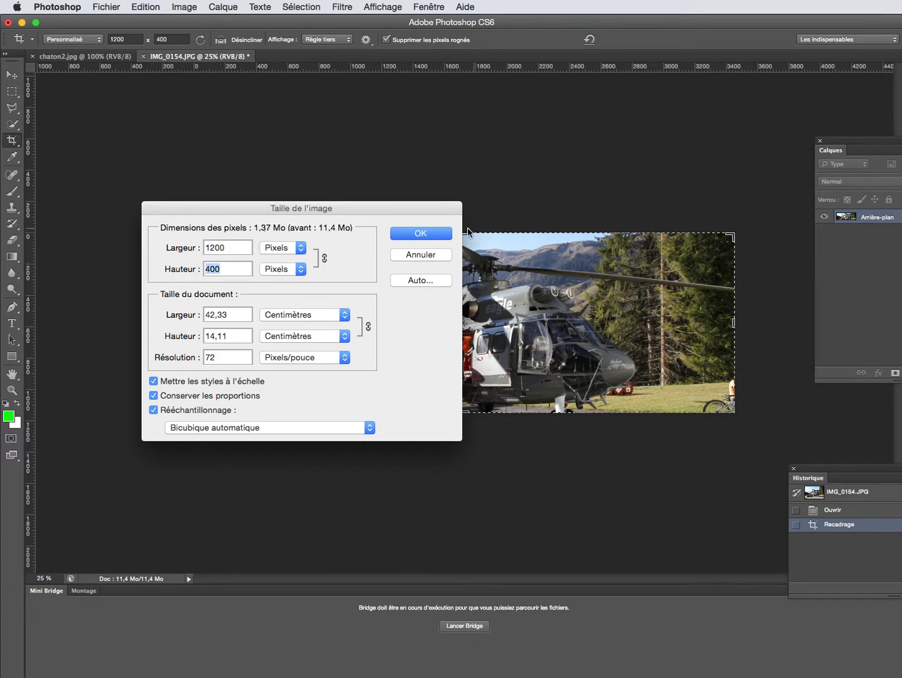
left_click(435, 234)
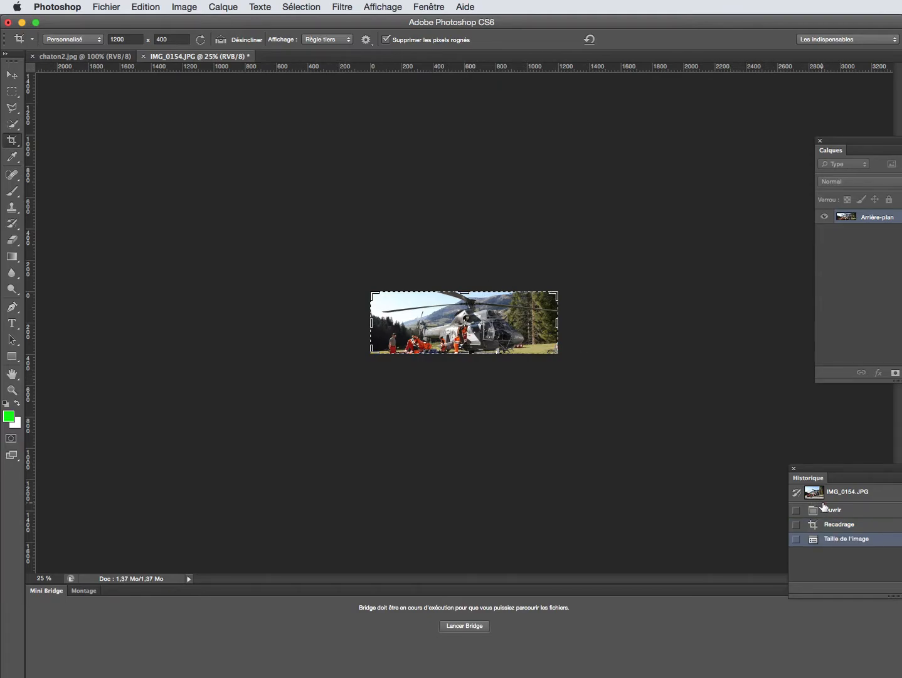
Restore the photo's opened state and define the crop size as 1200 × 400 pixels through the size and resolution settings.
left_click(826, 510)
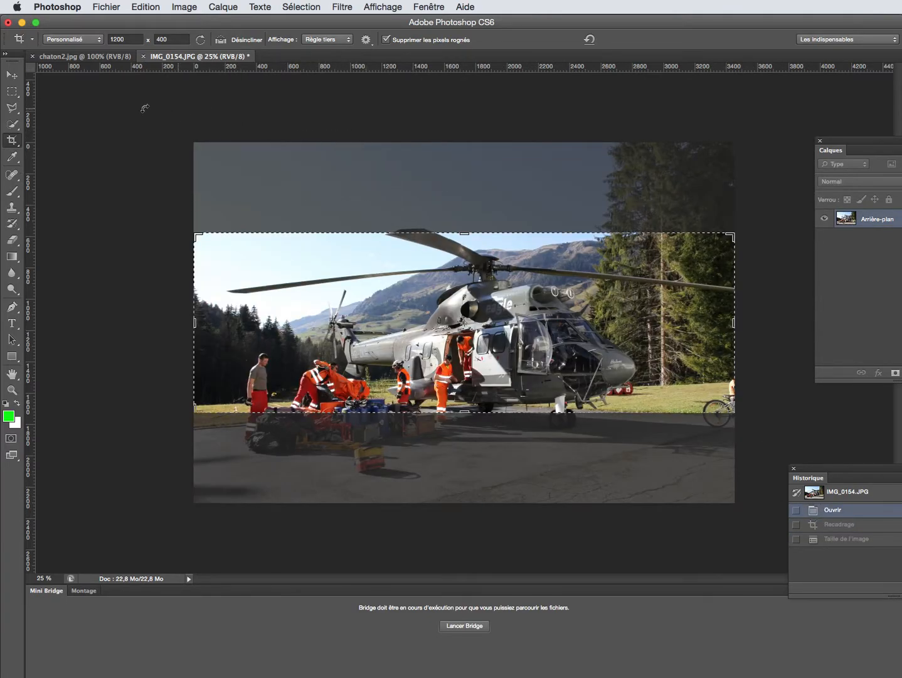
left_click(88, 39)
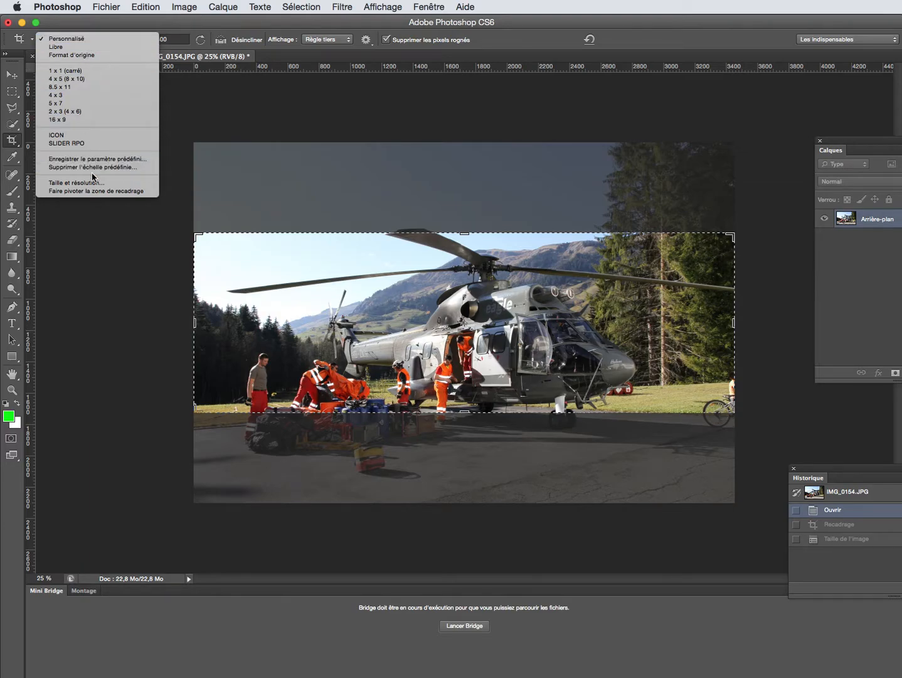
left_click(95, 259)
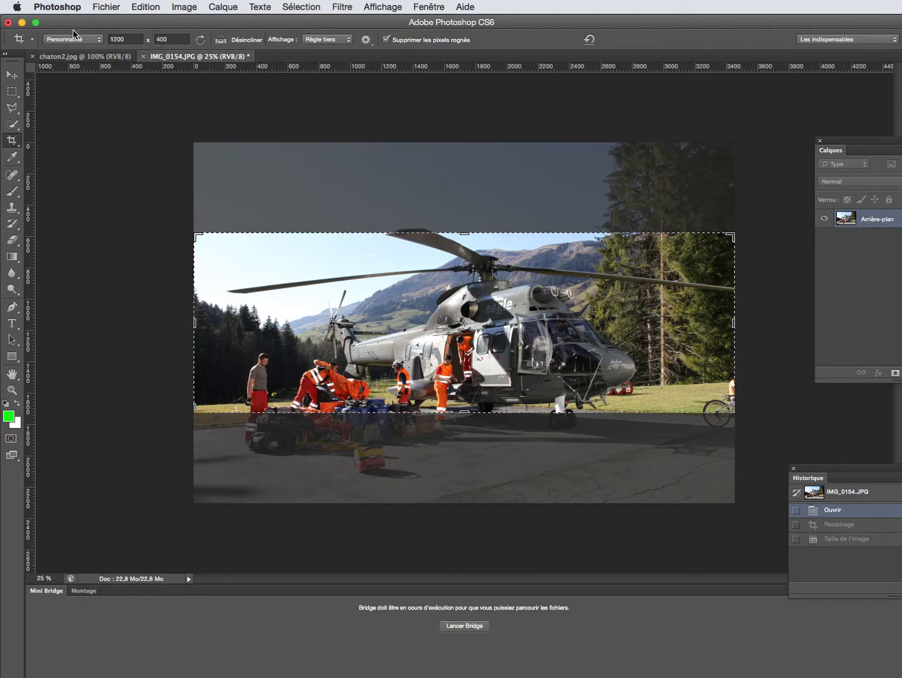
left_click(74, 42)
left_click(102, 182)
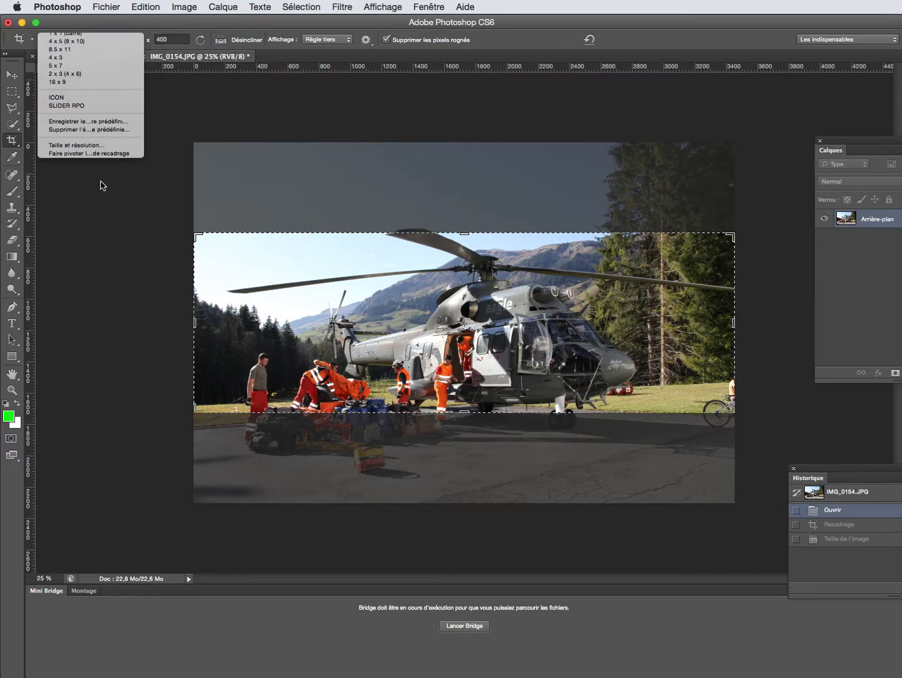
left_click_drag(368, 140, 161, 121)
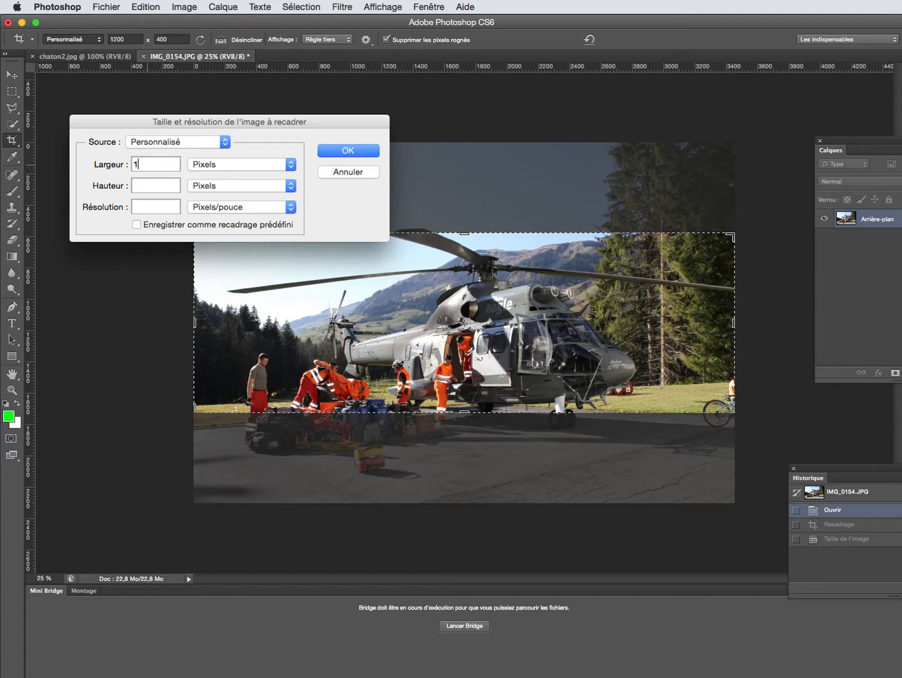
type("1200")
key("Tab")
key("Return")
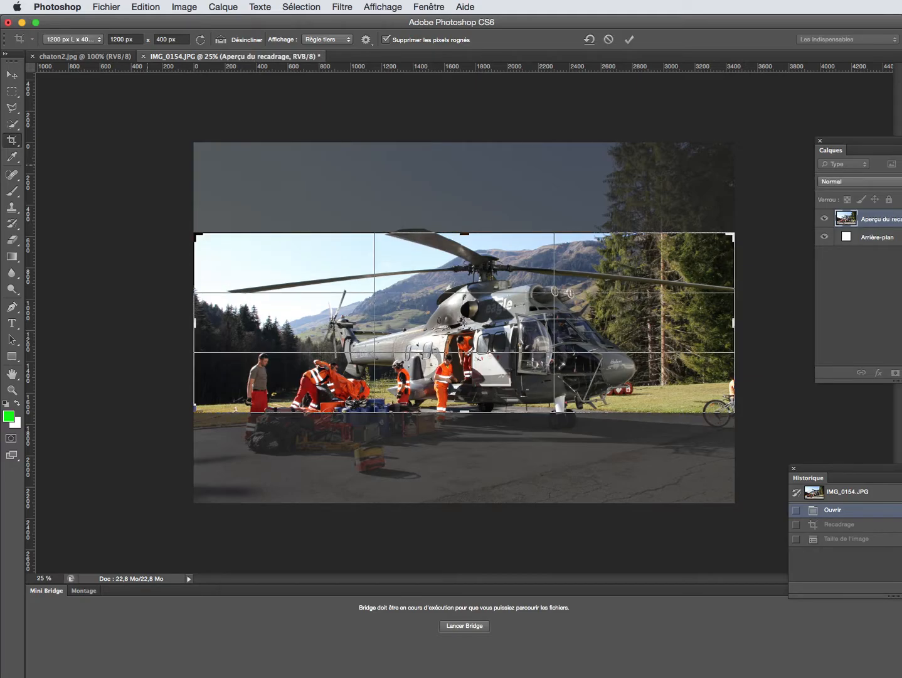
Crop the full-size photo to the defined pixel dimensions and check its document info.
key("Return")
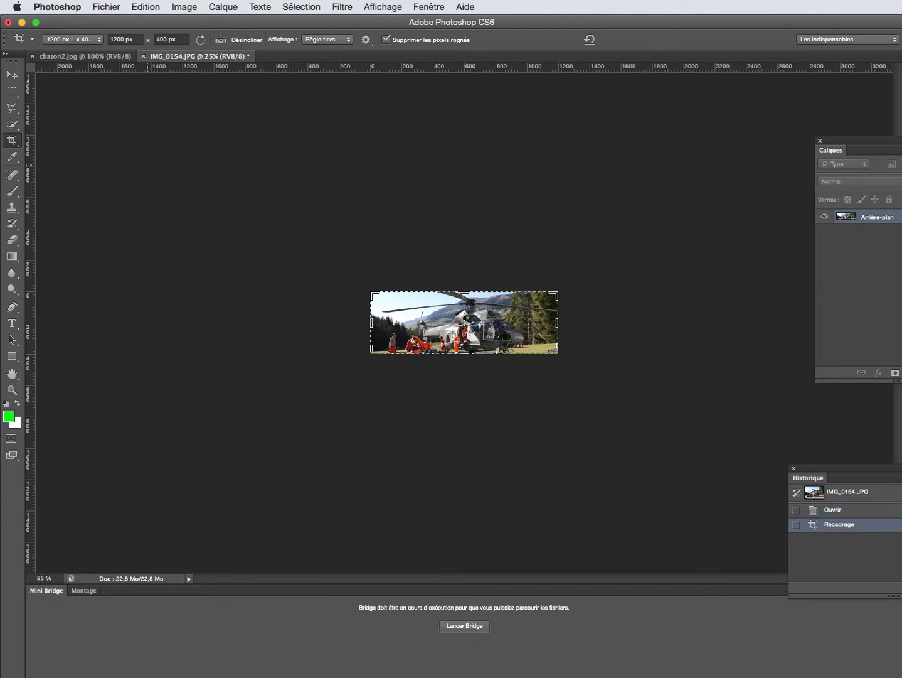
left_click(155, 579)
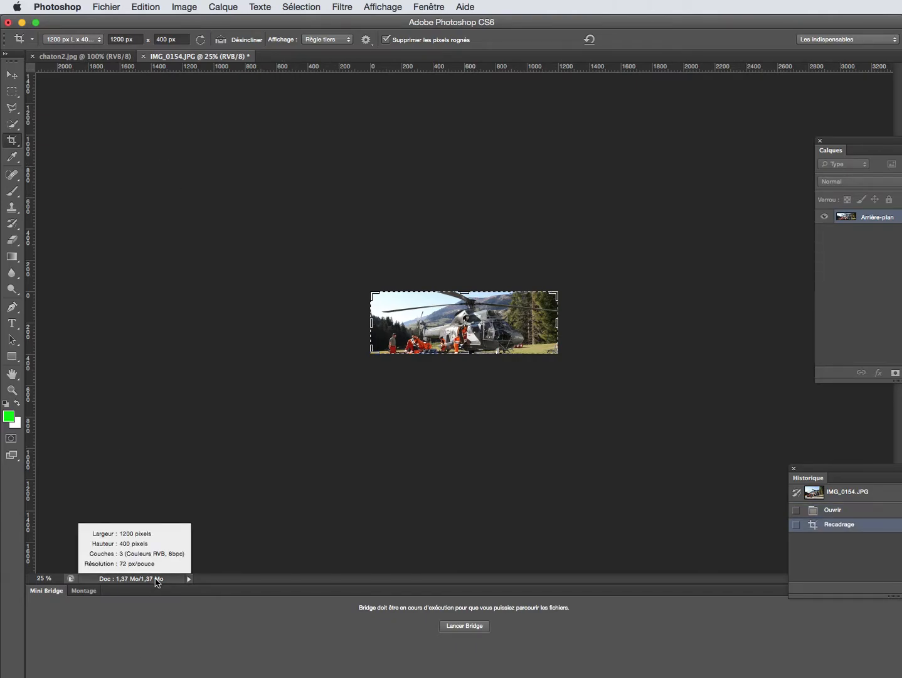
Open affiche.psd from the affiche musée folder, found under PRO, Stendhal, COURS, EXO PHOTOS.
left_click(12, 91)
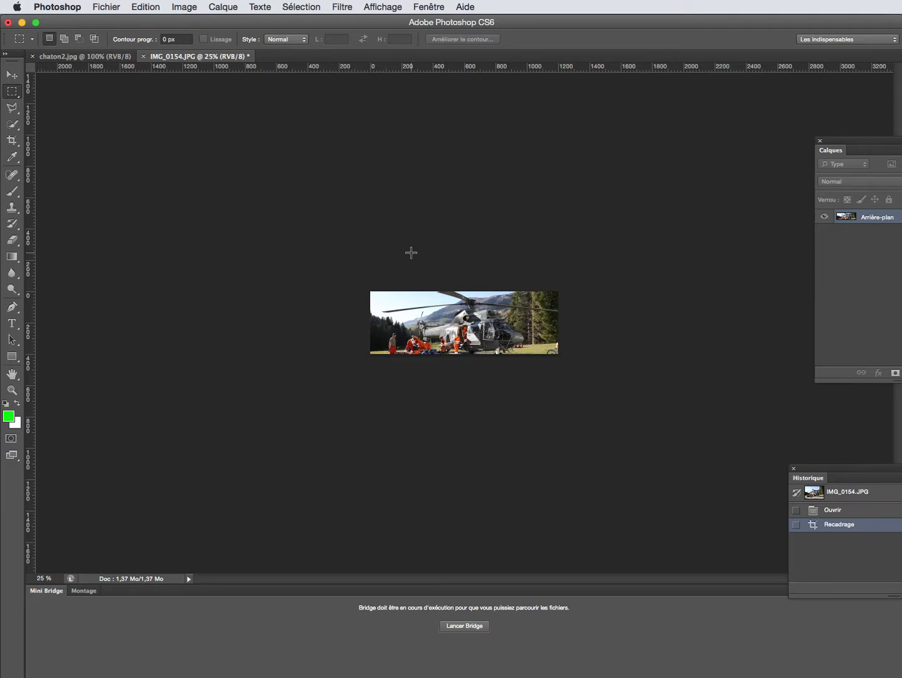
key("super+o")
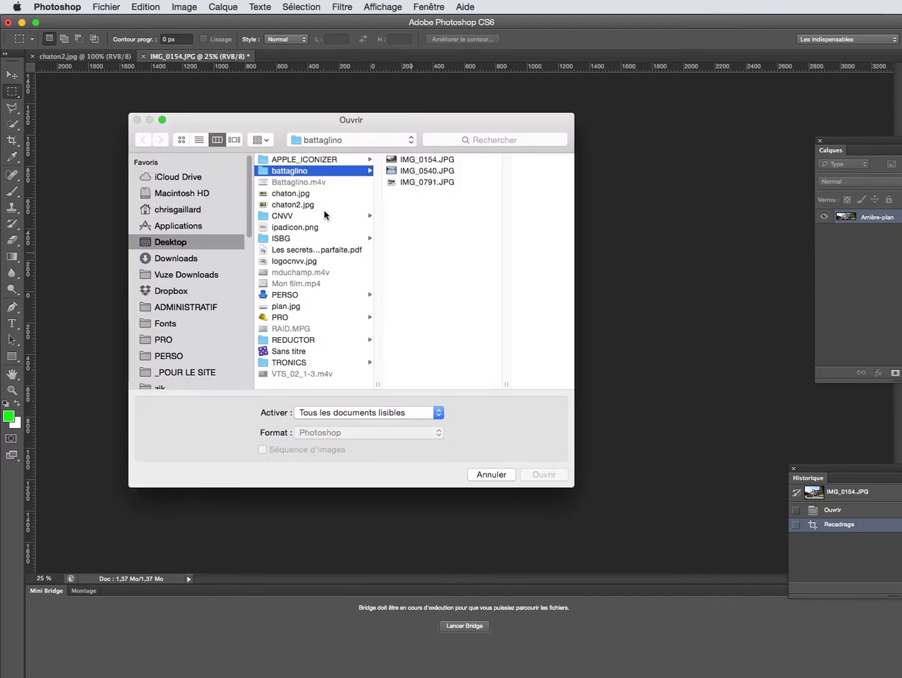
left_click(164, 340)
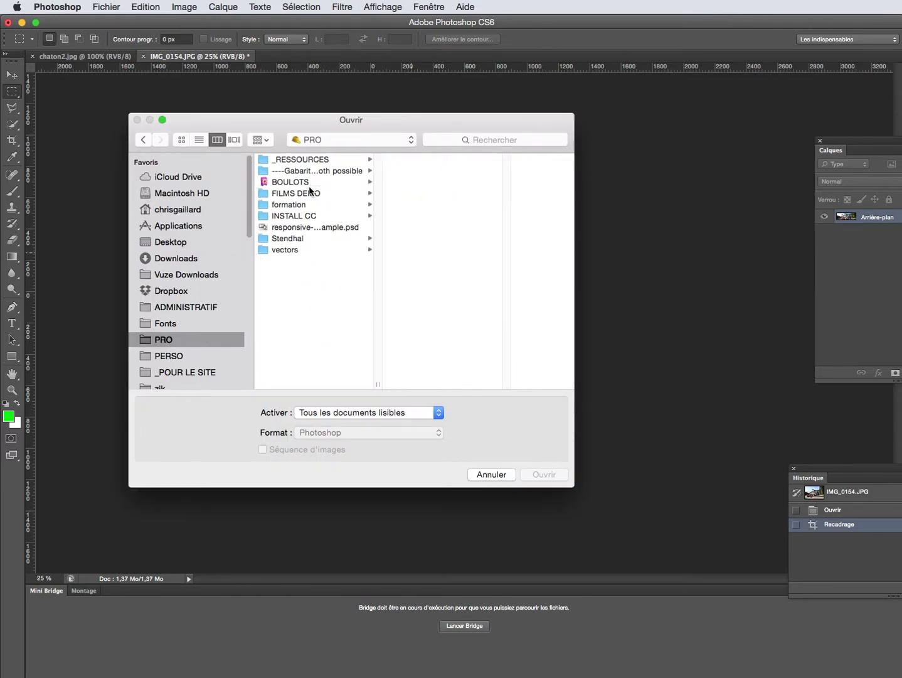
left_click(300, 238)
left_click(439, 160)
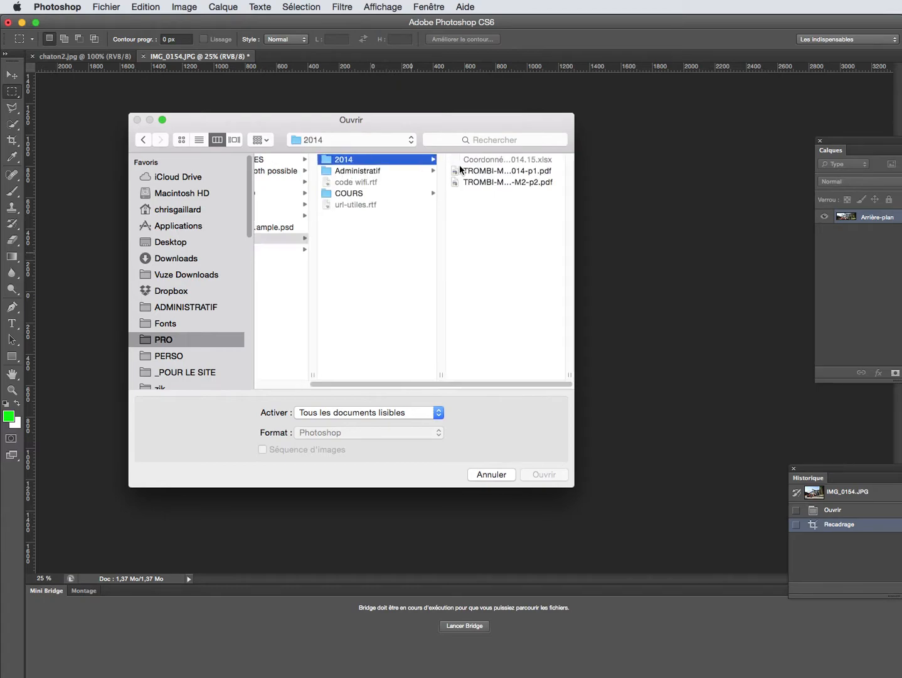
left_click(351, 192)
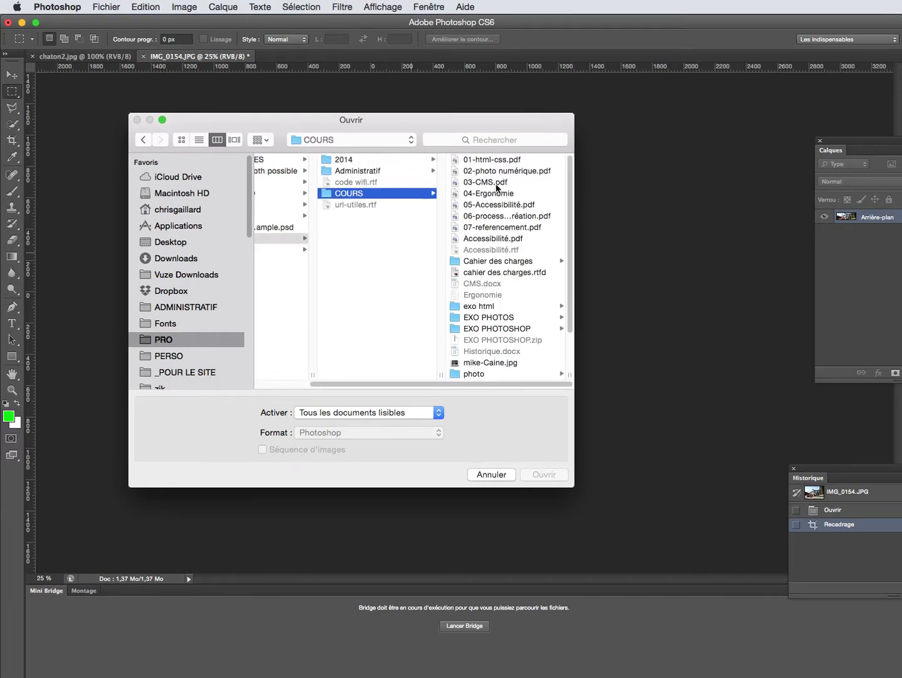
left_click(499, 318)
left_click(504, 162)
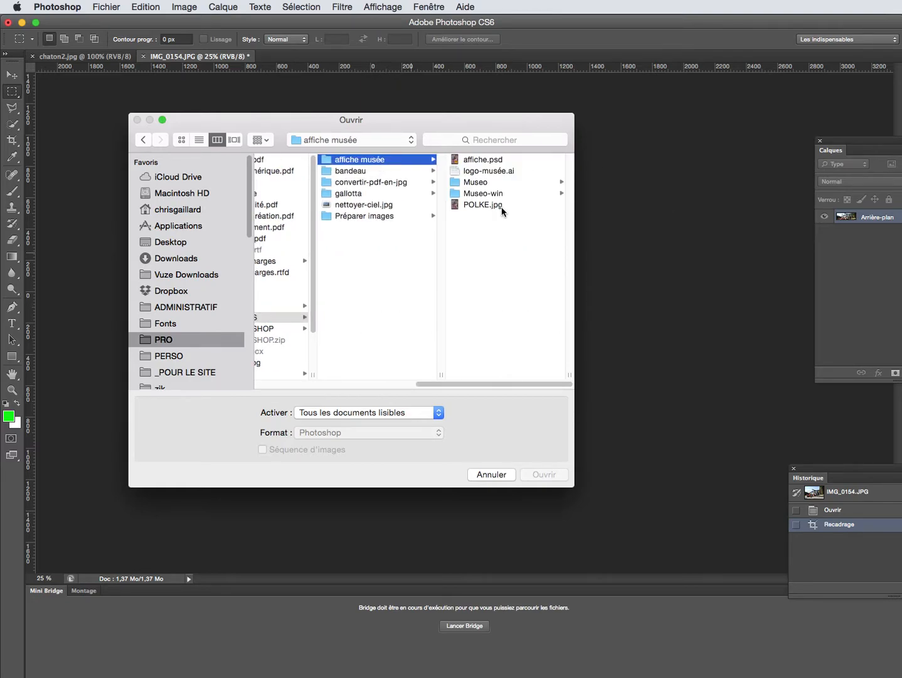
left_click(484, 160)
left_click(543, 468)
left_click(713, 436)
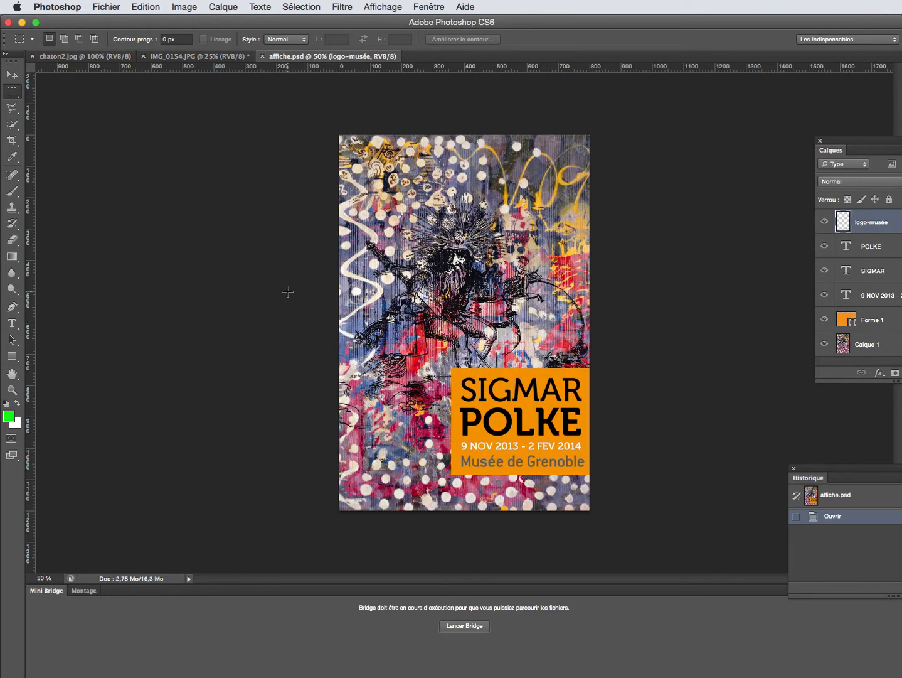
Open POLKE.jpg from the affiche musée folder.
key("super+o")
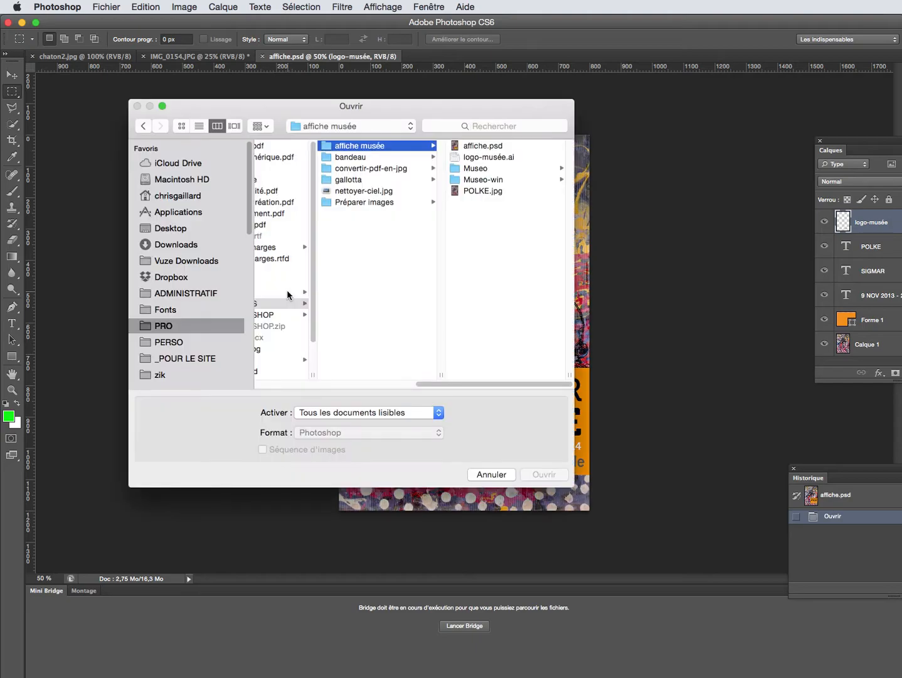
left_click(465, 192)
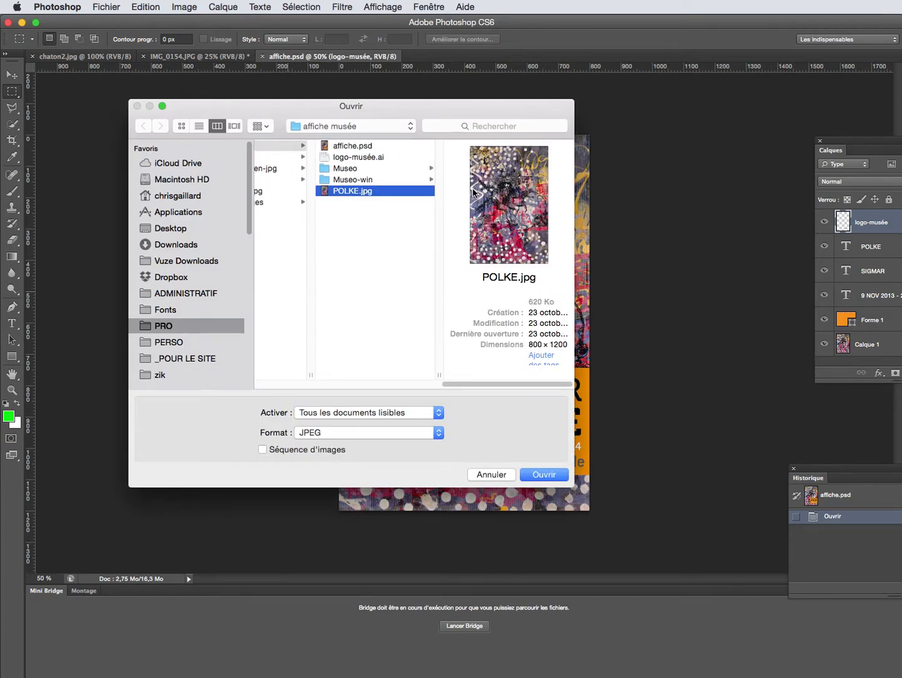
key("Return")
key("Return")
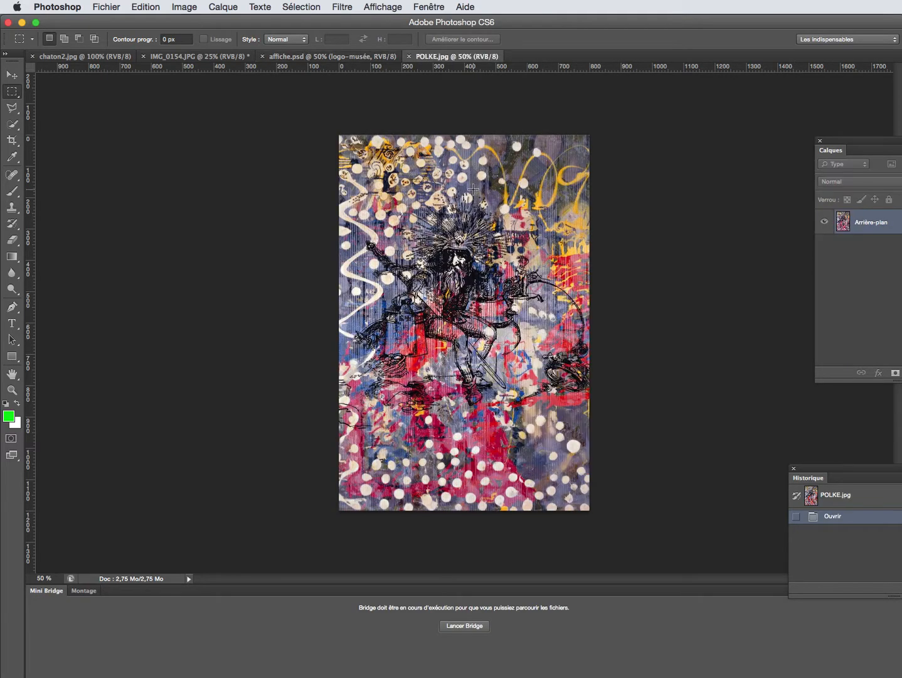
Check the document info of affiche.psd and the image size of POLKE.jpg, leaving the size unmodified.
left_click(384, 57)
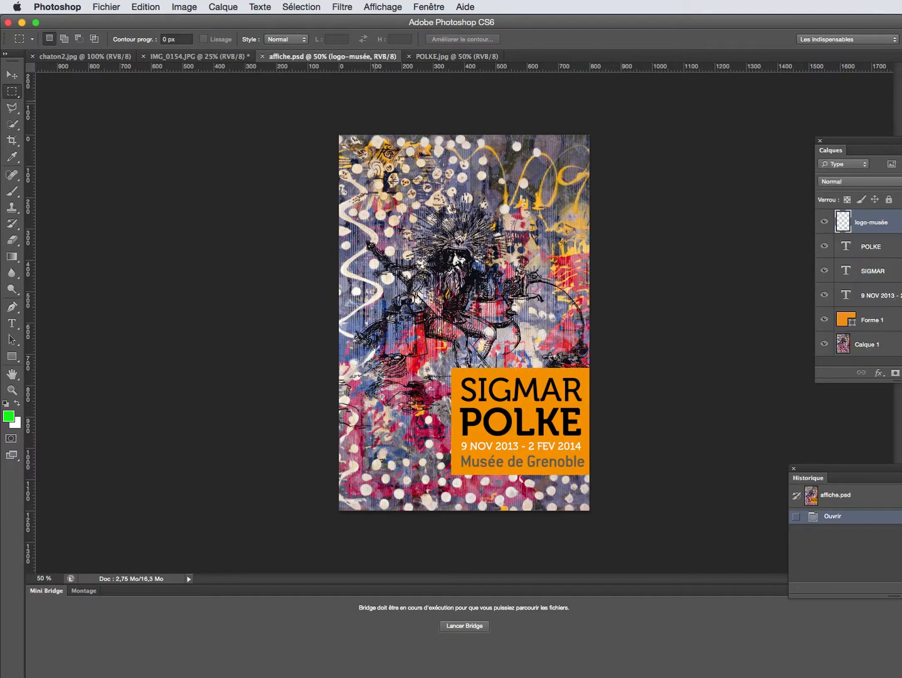
left_click(141, 579)
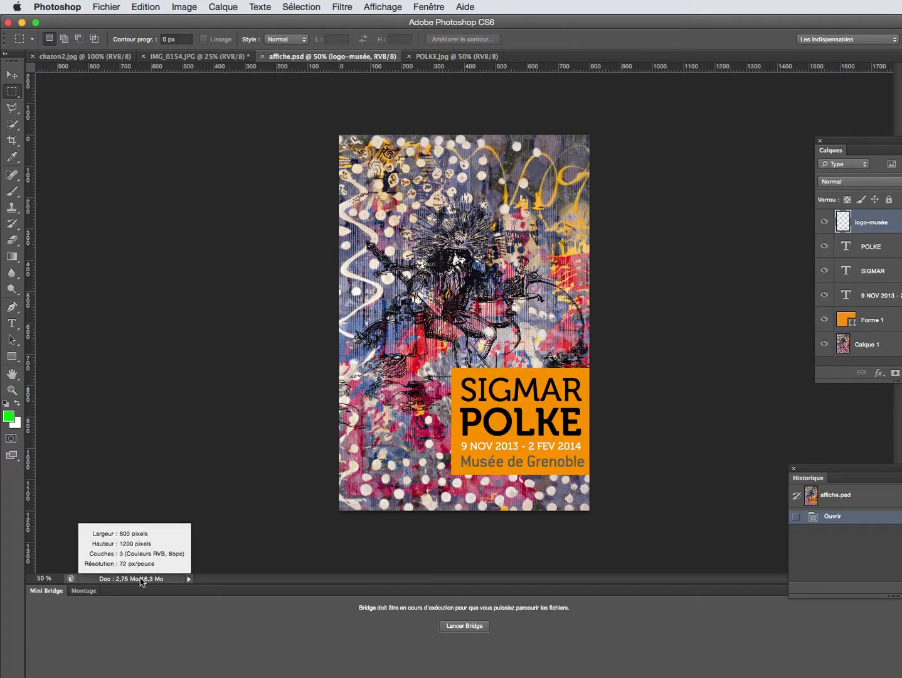
left_click(446, 57)
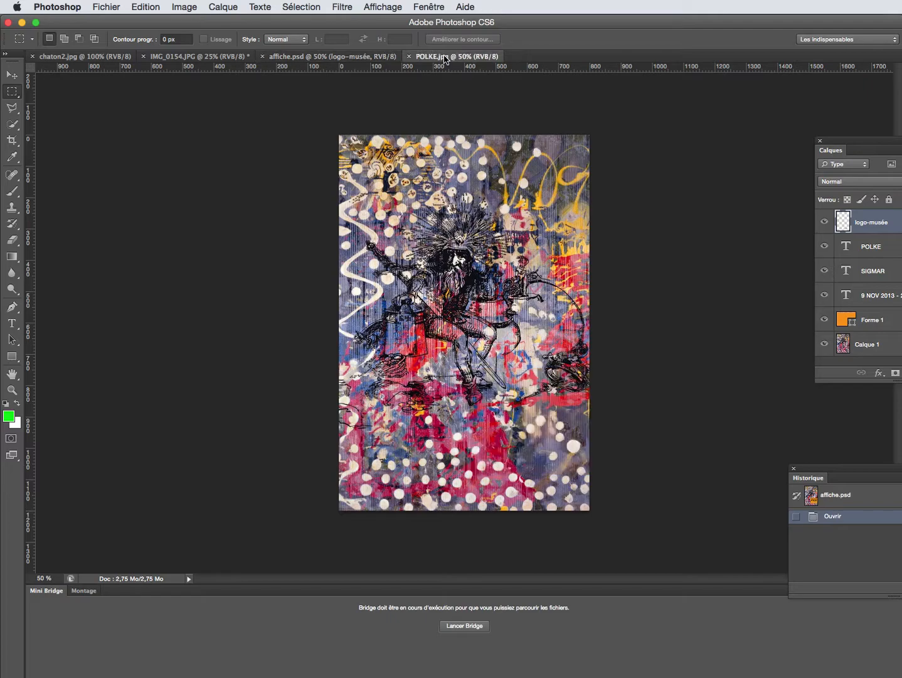
key("super+alt+i")
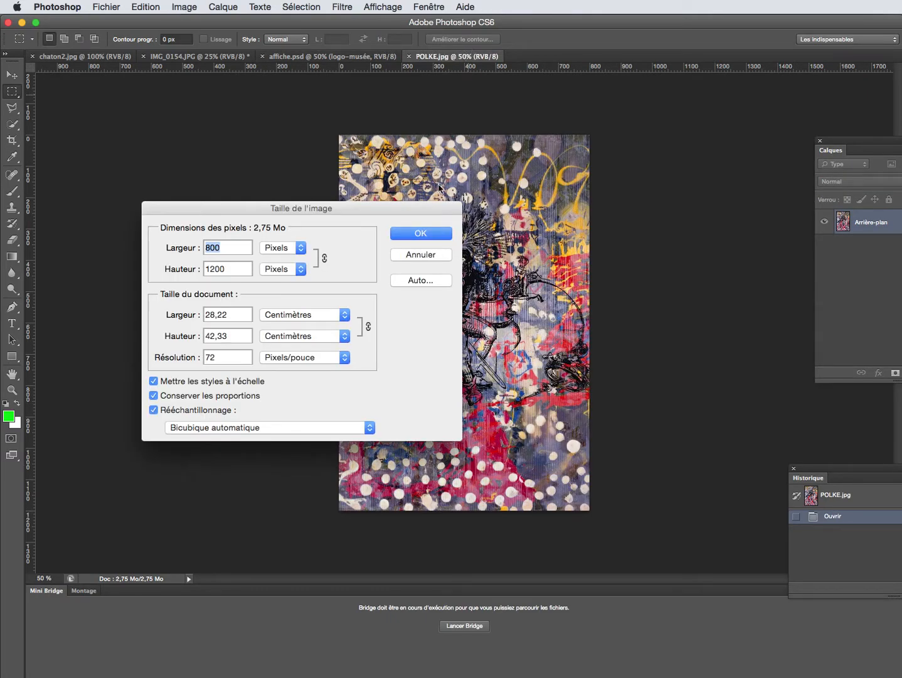
left_click(425, 255)
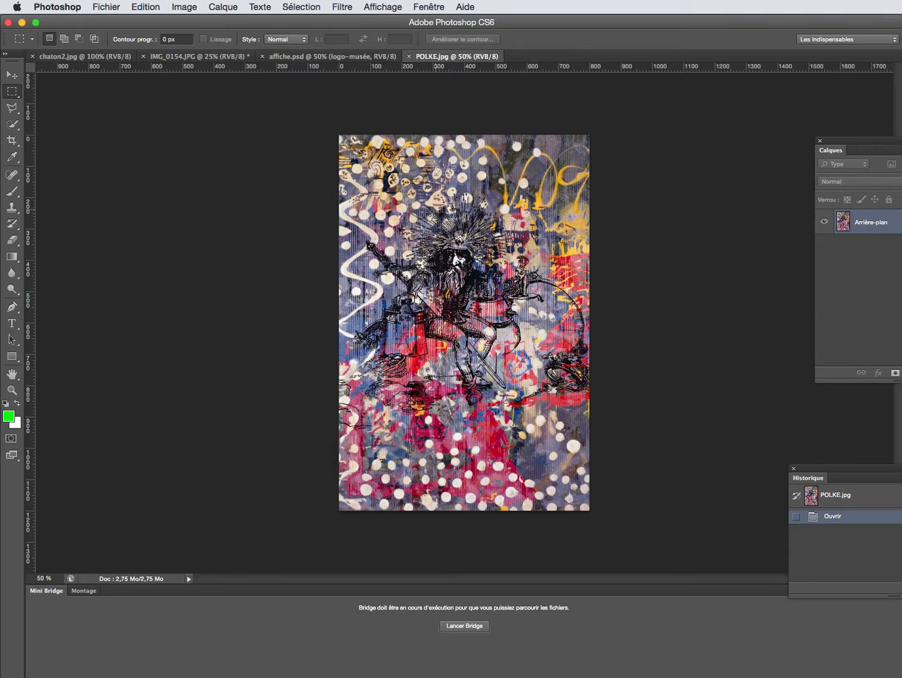
View the finished poster, return to POLKE.jpg and move the Layers and History panels fully into view beside the image.
left_click(381, 57)
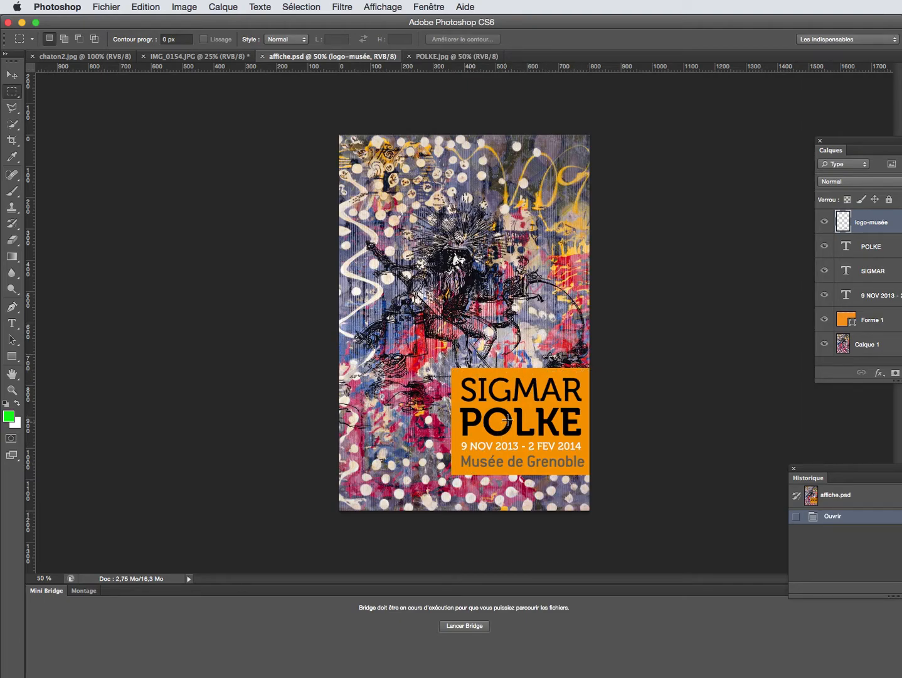
left_click(482, 59)
left_click_drag(860, 143, 729, 133)
left_click_drag(816, 474, 708, 380)
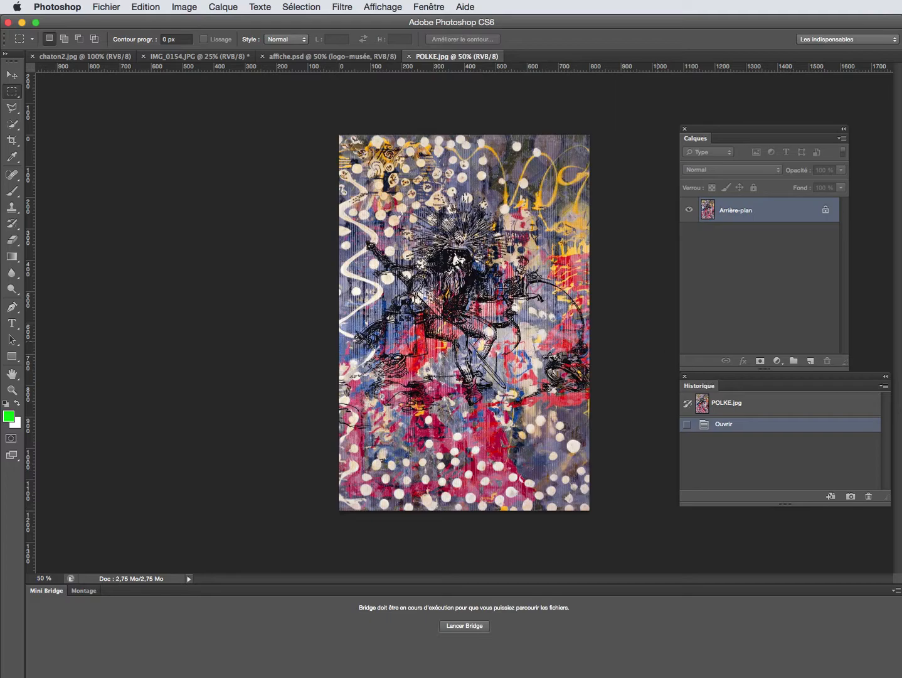
Set the foreground colour to orange f98f13 and draw a rectangle of about 394 × 394 px against the image's lower right edge.
left_click(12, 357)
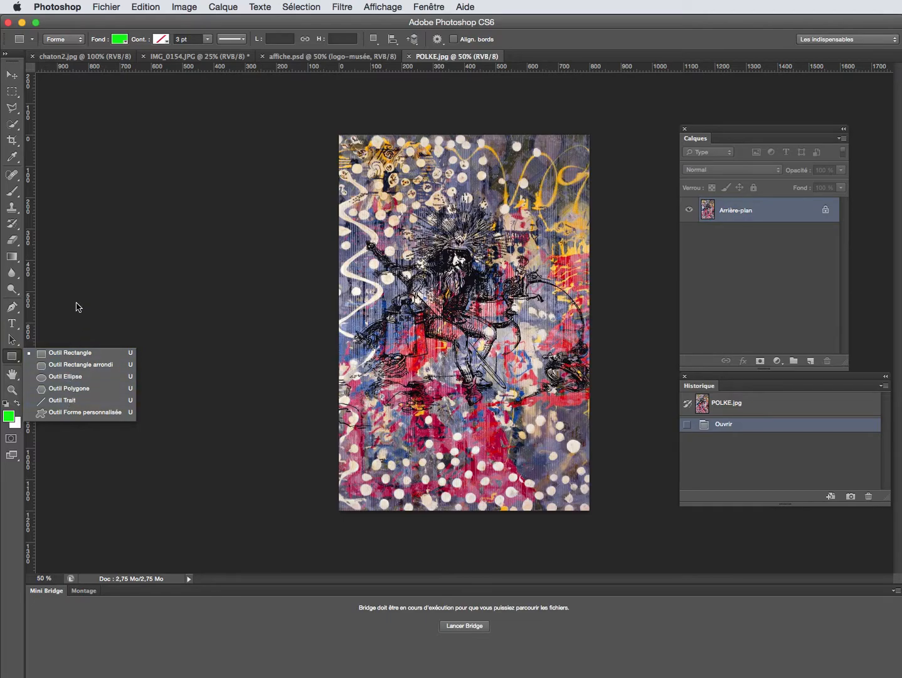
left_click(8, 416)
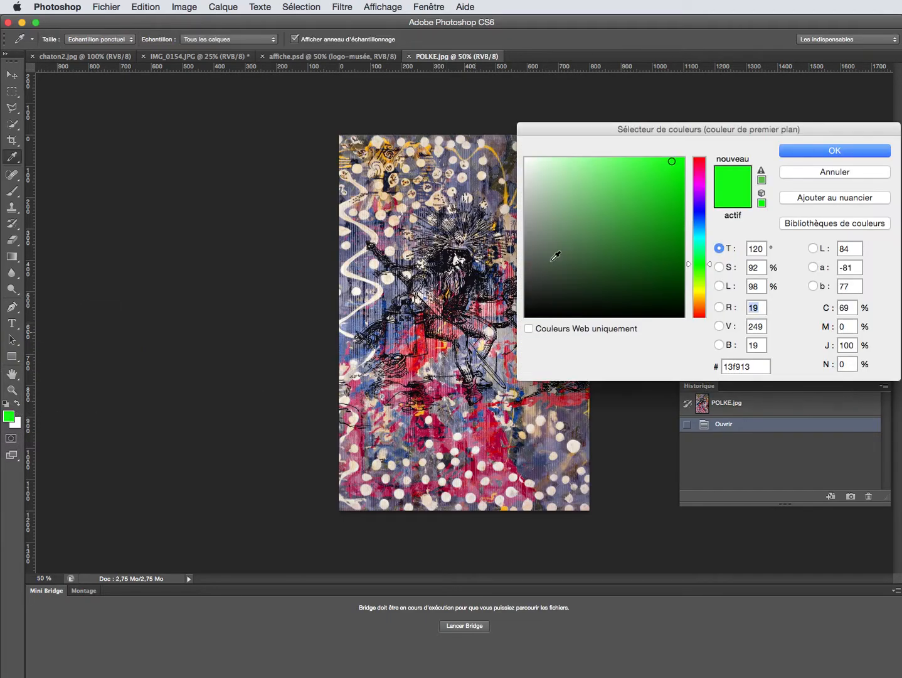
left_click_drag(698, 195, 699, 302)
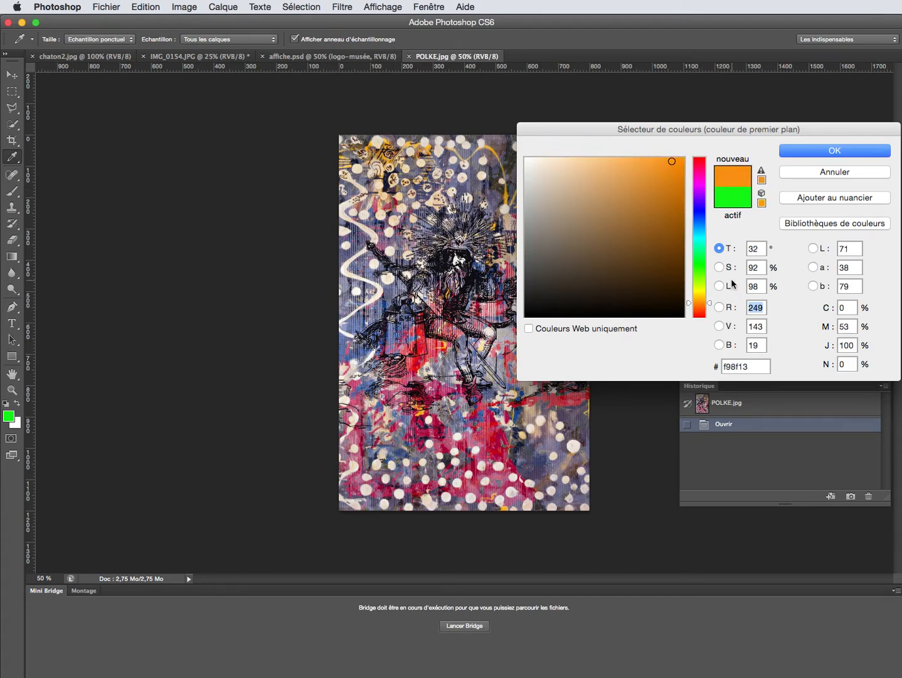
left_click(848, 152)
key("u")
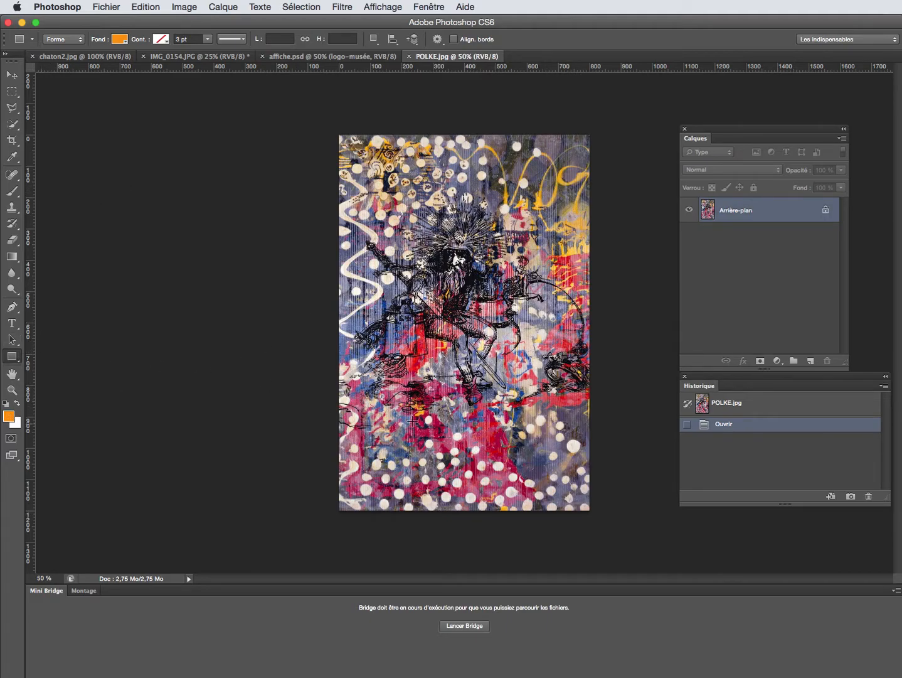
left_click_drag(465, 364, 590, 477)
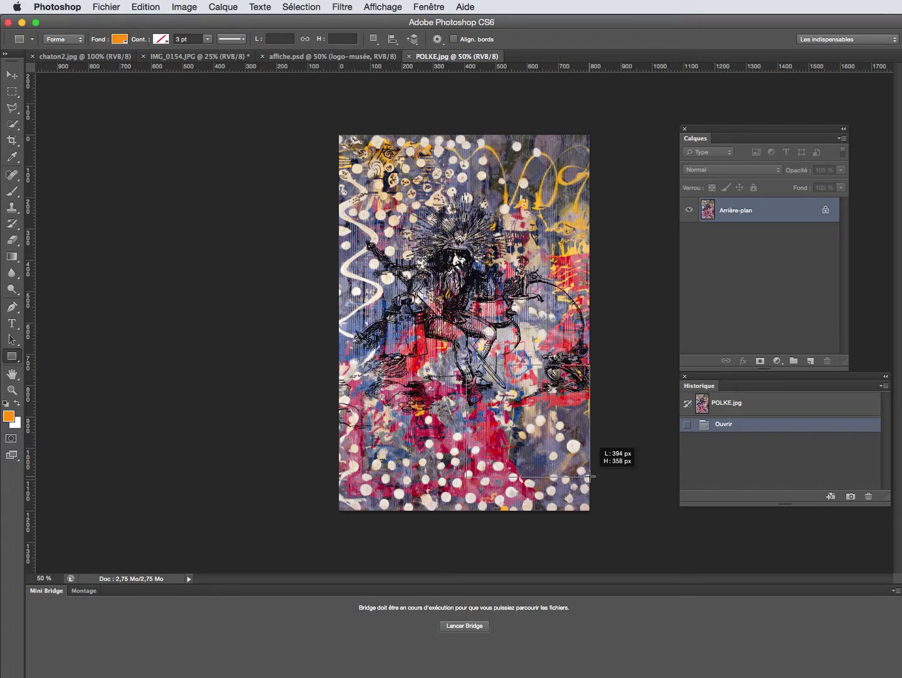
left_click_drag(590, 476, 591, 532)
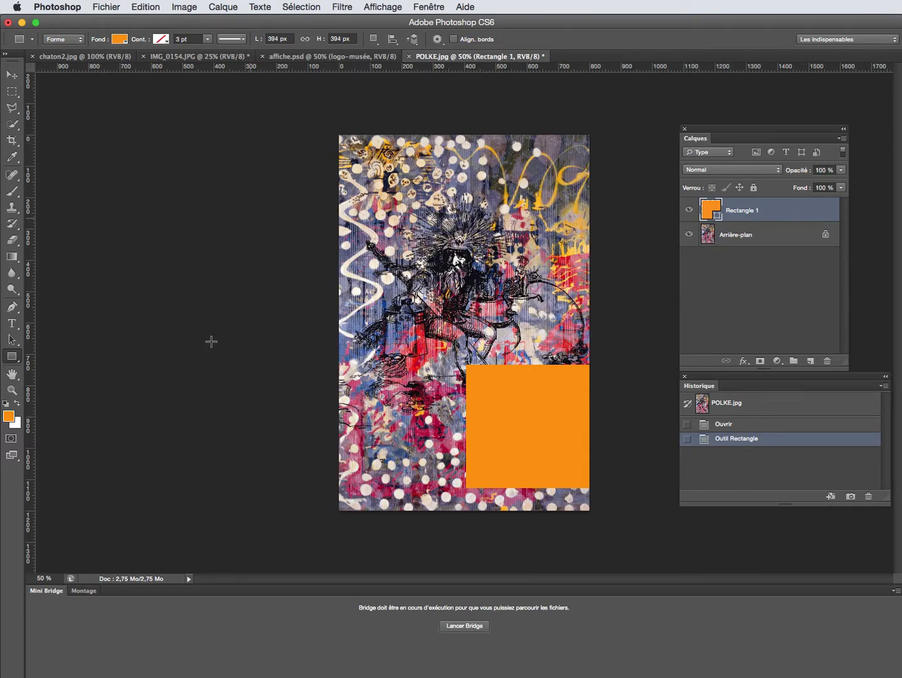
Deselect the orange rectangle's layer and toggle its visibility to compare the image with and without it, leaving it shown.
left_click(761, 284)
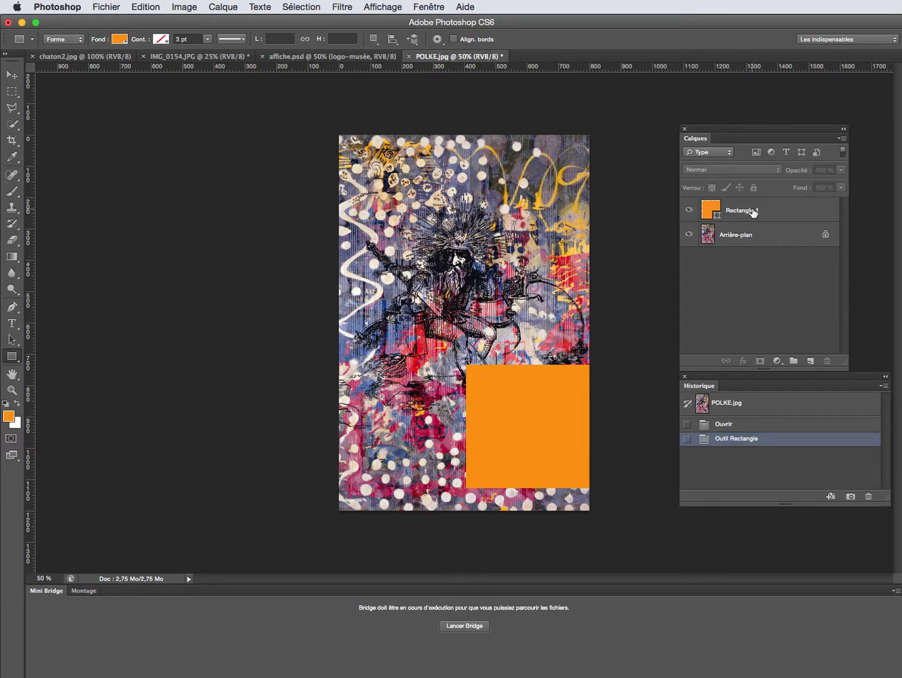
left_click(689, 210)
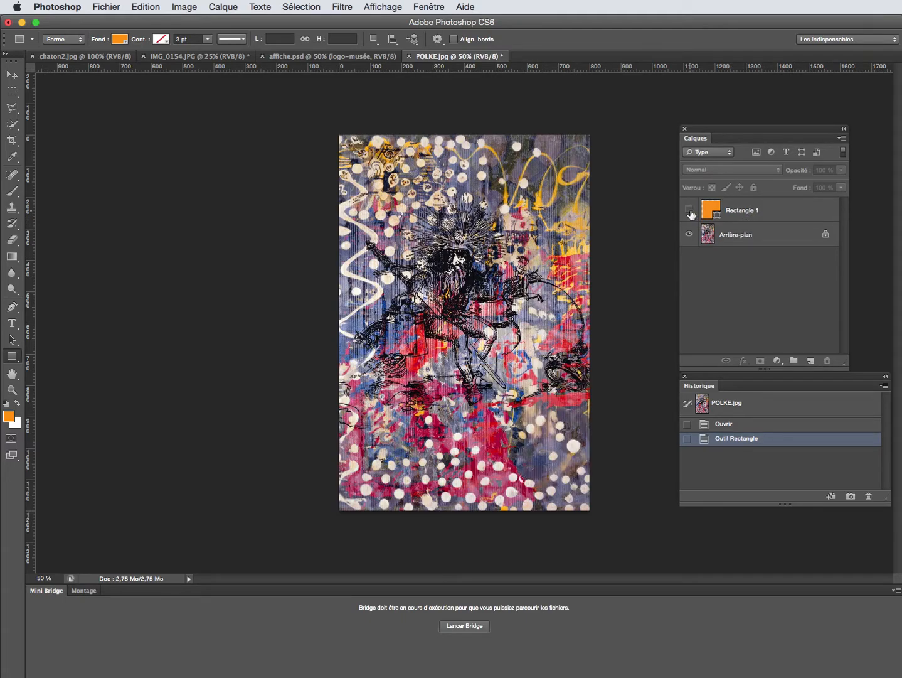
left_click(688, 211)
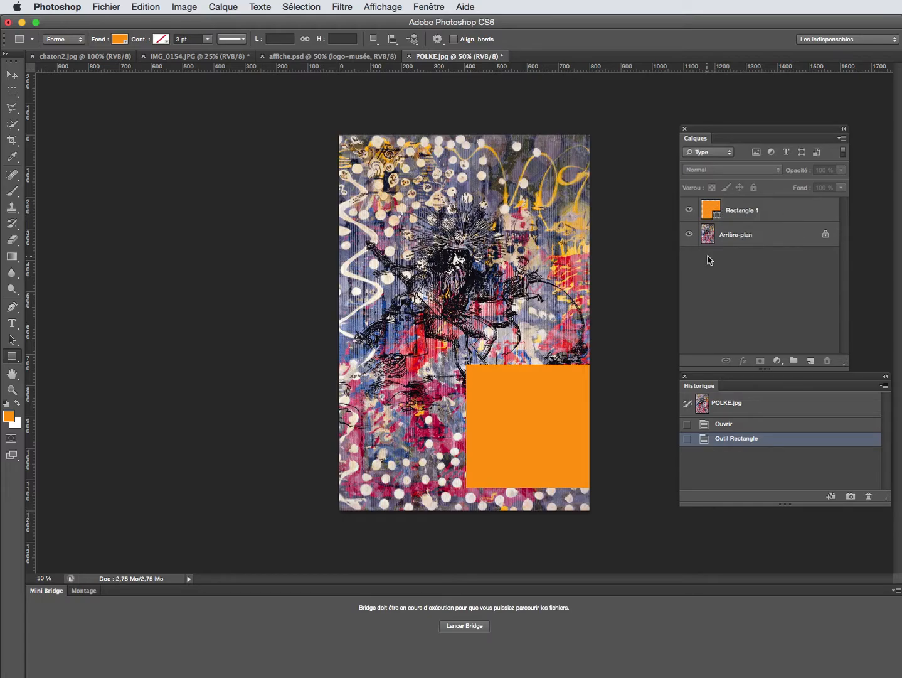
left_click(689, 209)
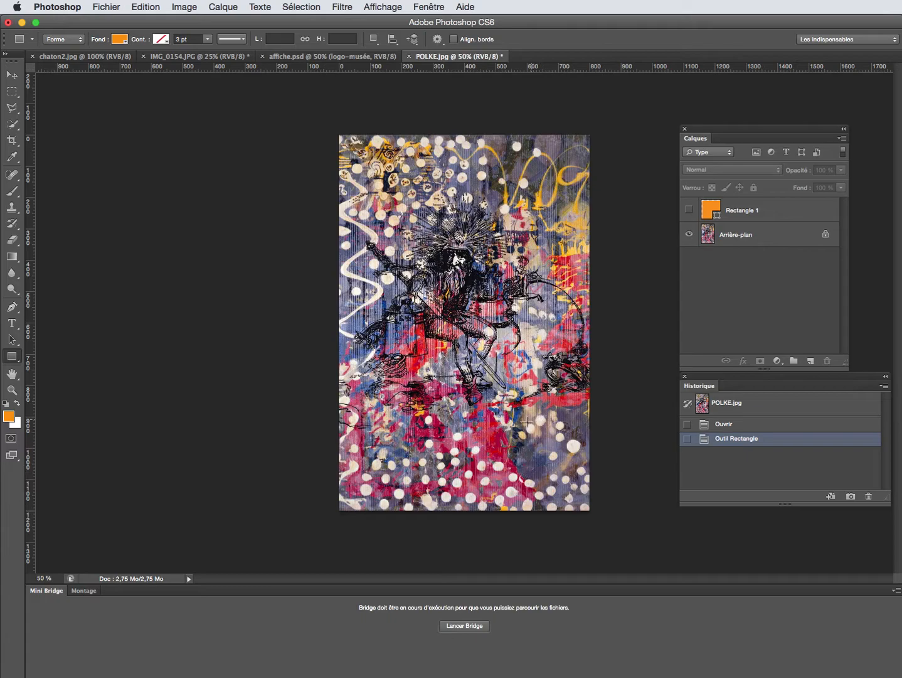
left_click(688, 213)
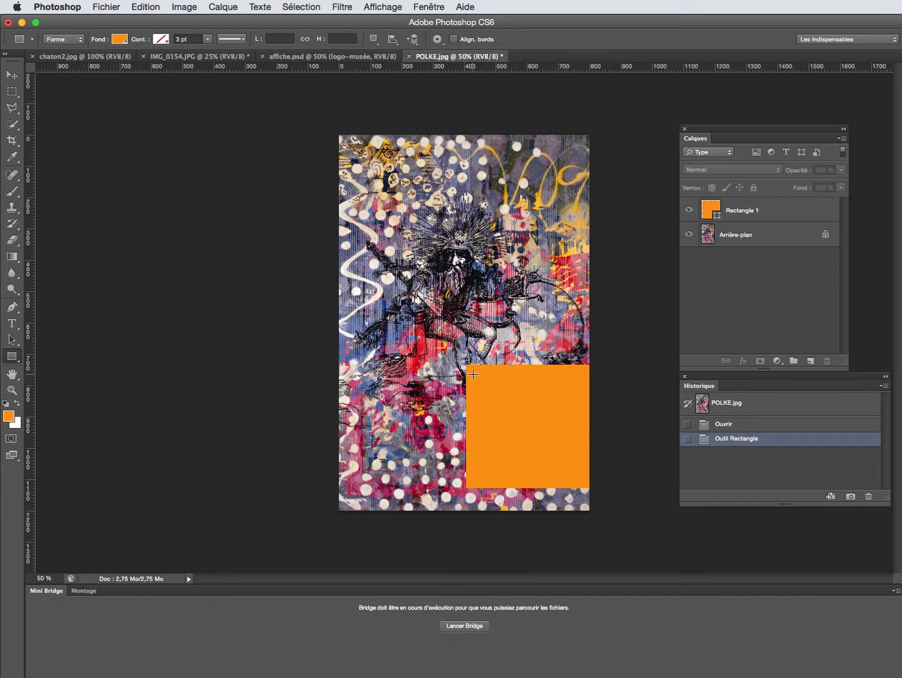
left_click(689, 208)
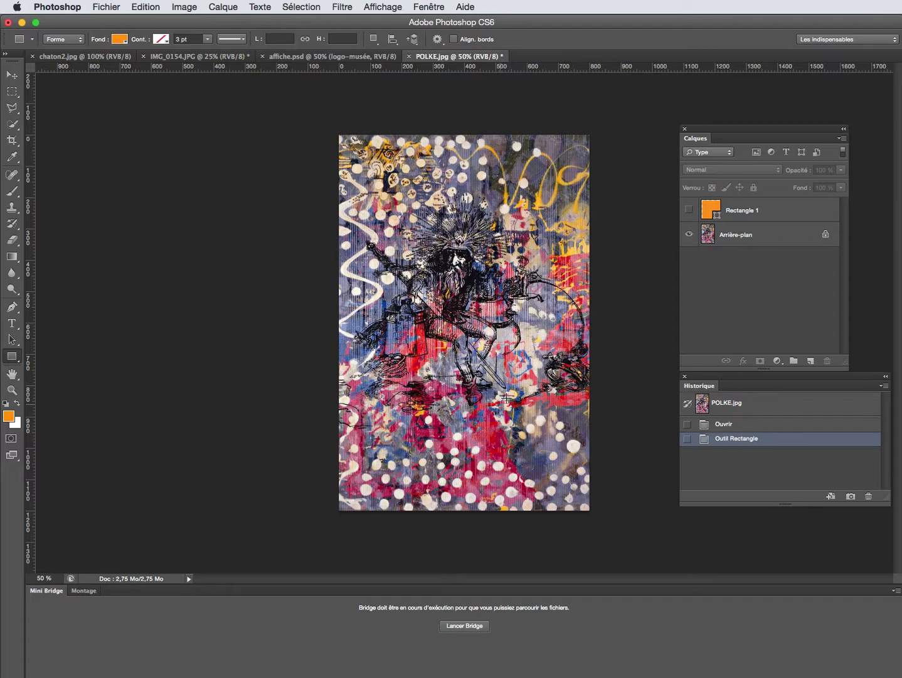
left_click(689, 209)
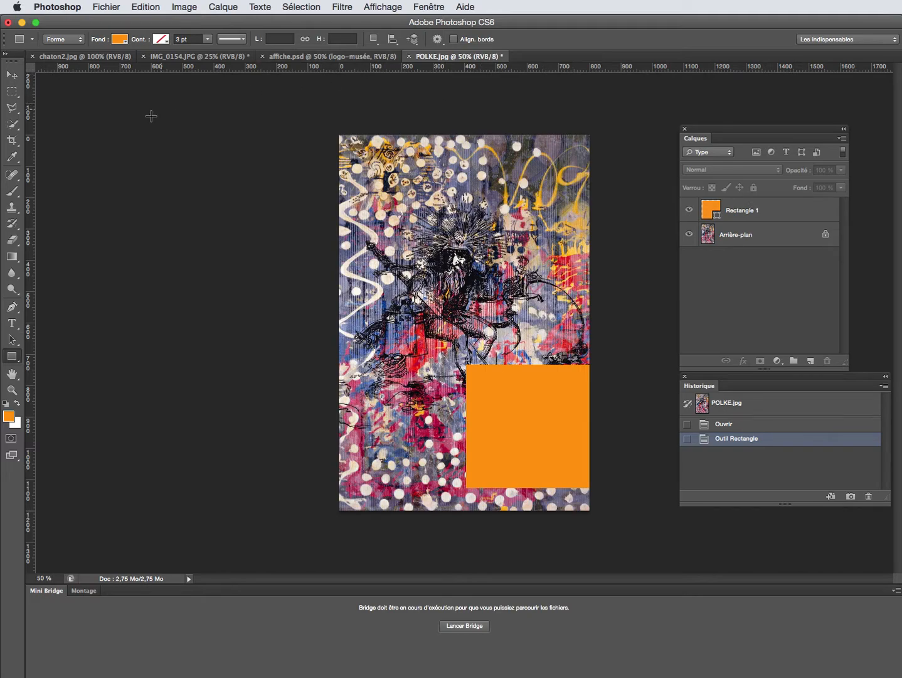
Add the text SIGMAR in 18 px Myriad Pro Regular near the upper left of the orange rectangle.
left_click(12, 323)
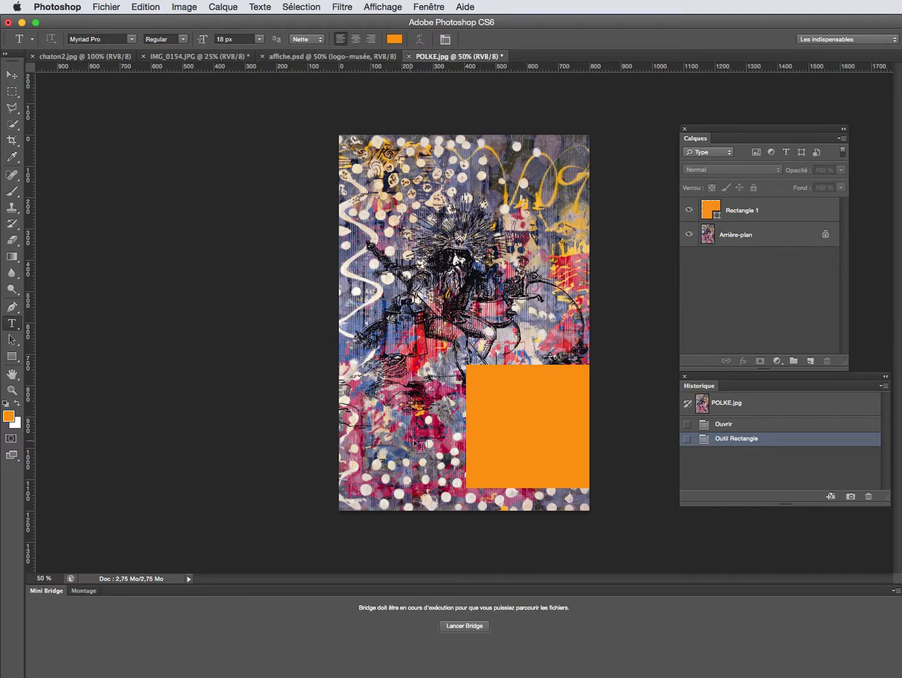
left_click(494, 386)
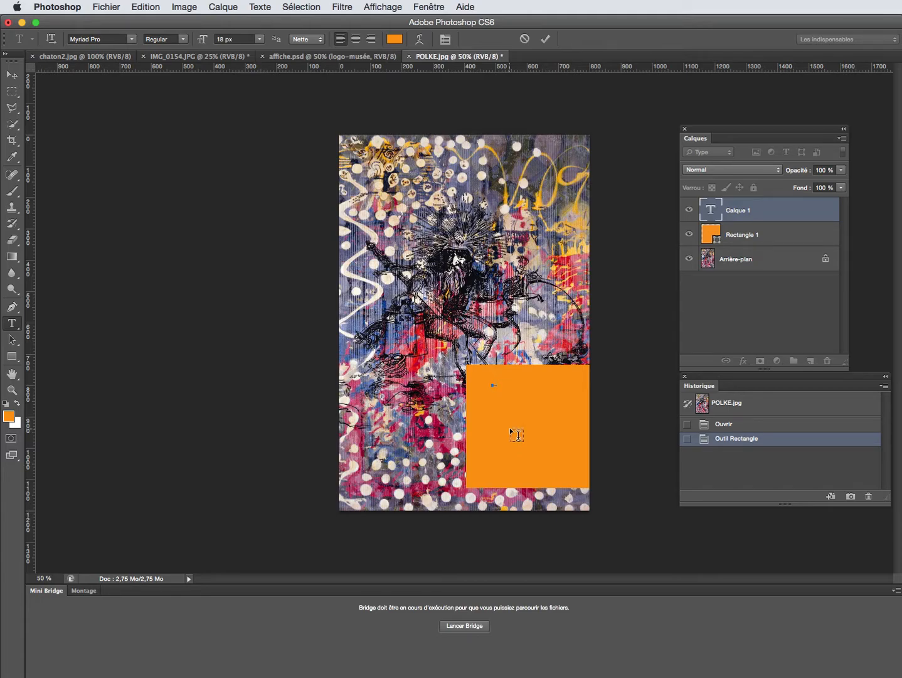
type("...")
Set the colour of the SIGMAR text to black (000000) and finish editing it.
left_click_drag(512, 382, 477, 382)
left_click(394, 39)
left_click(667, 278)
left_click(679, 317)
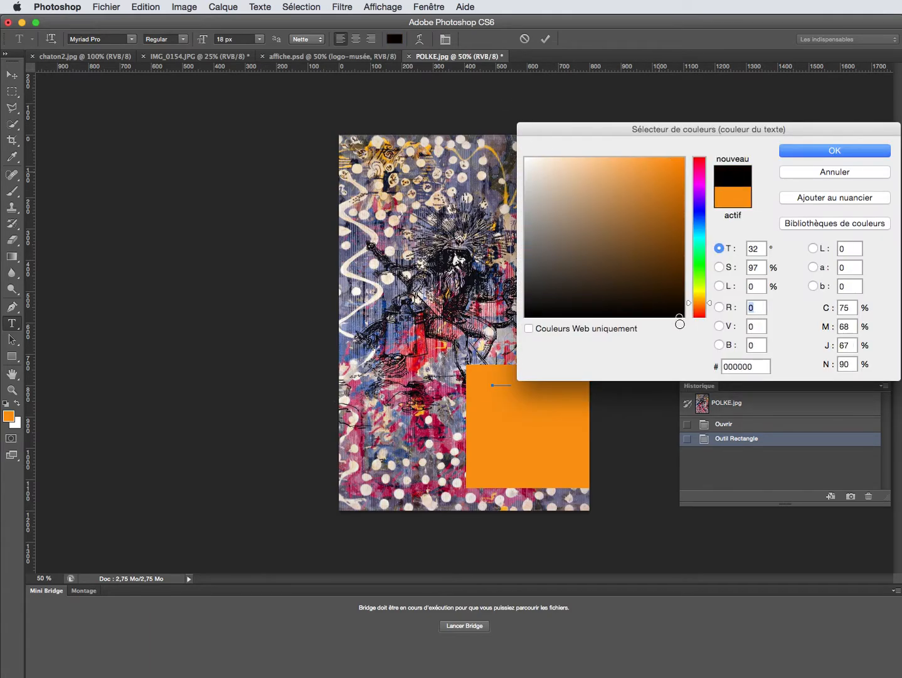
left_click(836, 153)
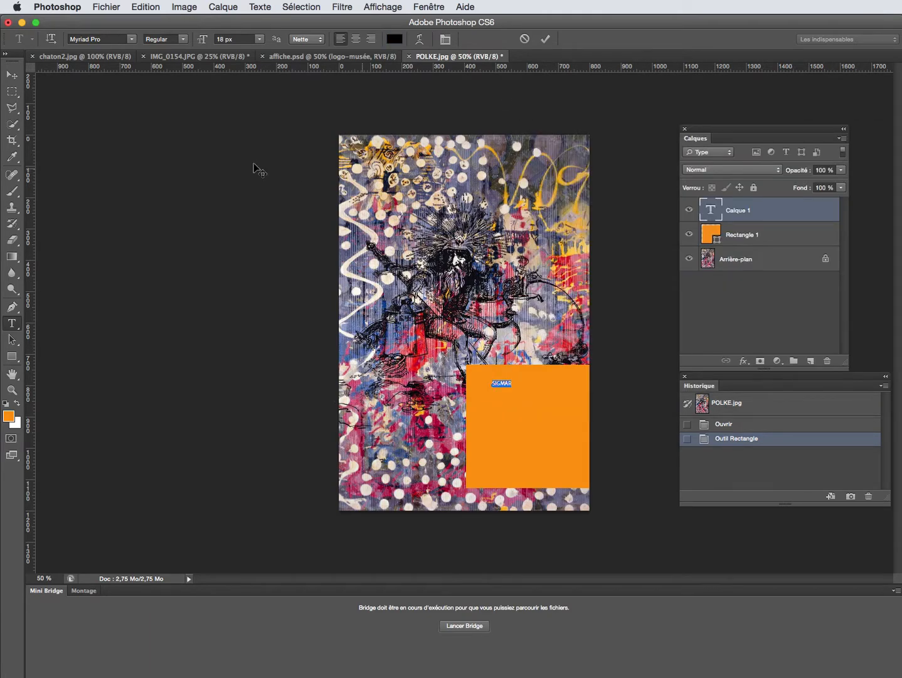
left_click(12, 75)
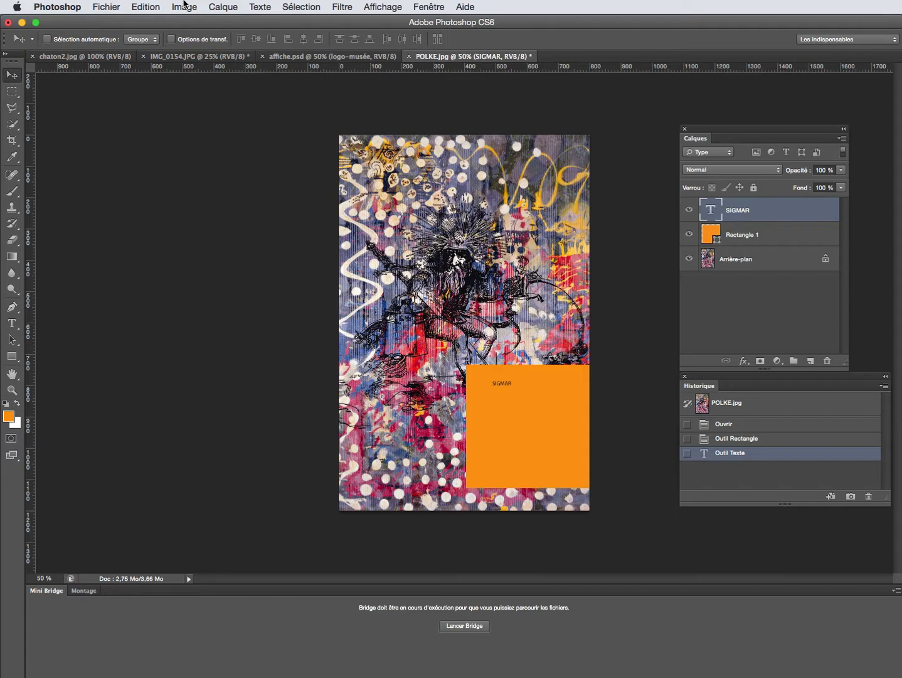
Scale the SIGMAR text to about 587% and position it across the upper part of the orange rectangle.
key("super+t")
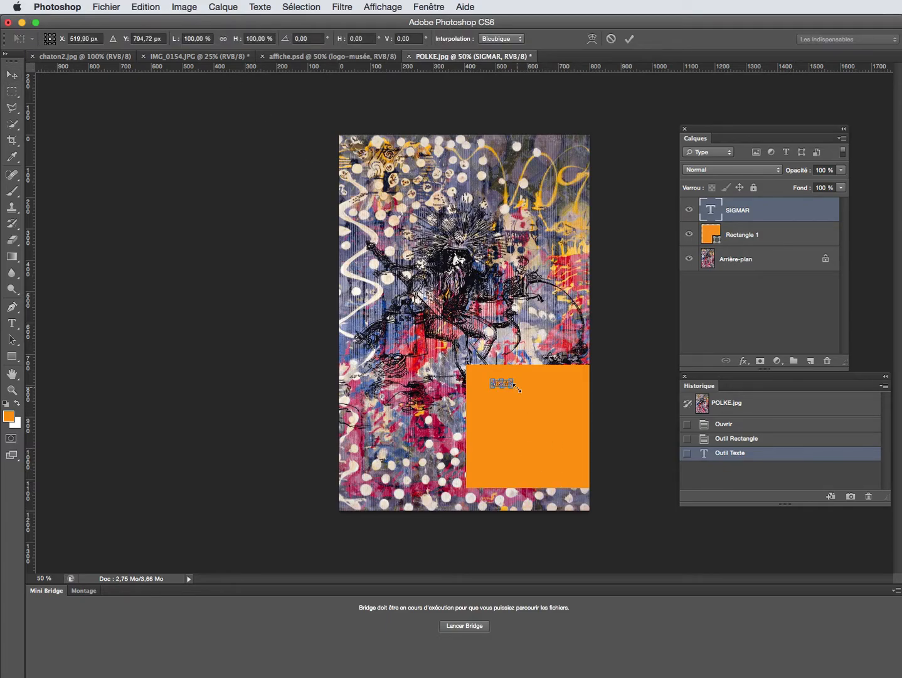
left_click_drag(512, 388, 586, 413)
mouse_move(491, 414)
left_mouse_down()
mouse_move(467, 421)
mouse_move(489, 414)
left_mouse_up()
left_click_drag(550, 402, 550, 393)
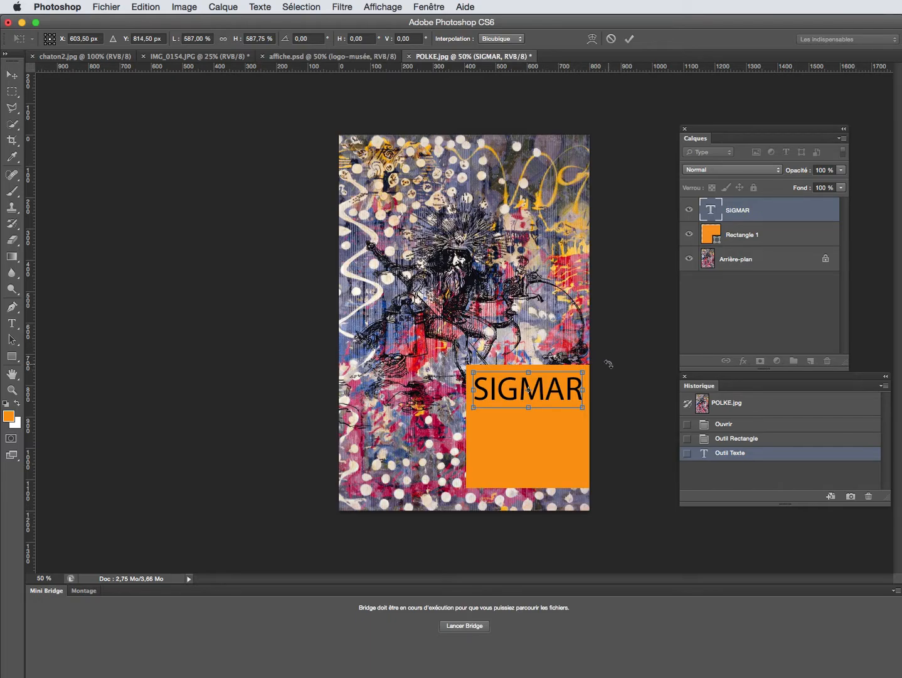
key("Return")
Change the font of the SIGMAR text to Neubau Regular and finish editing it.
left_click(11, 324)
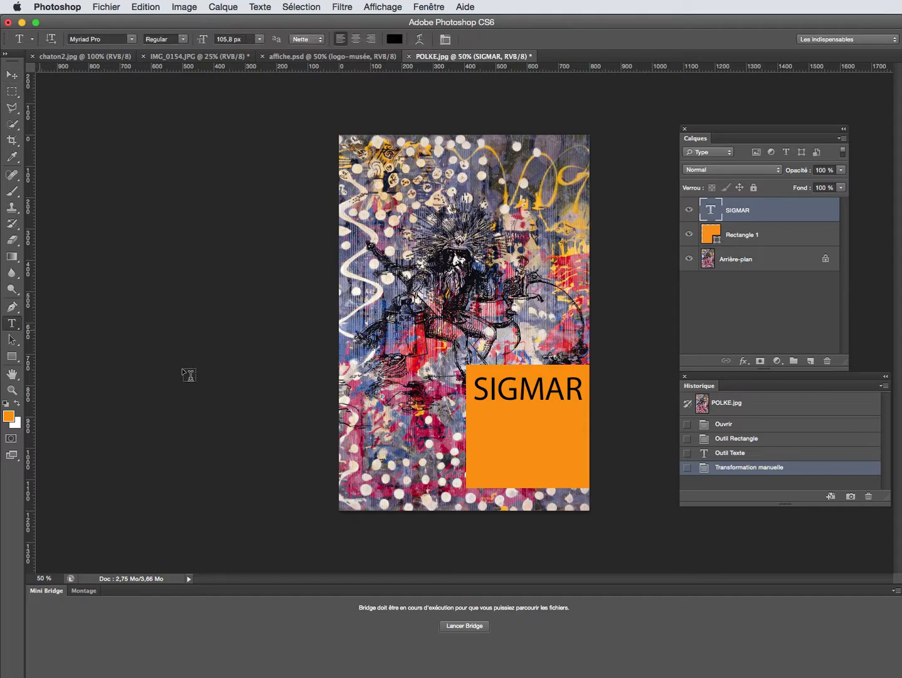
double_click(531, 385)
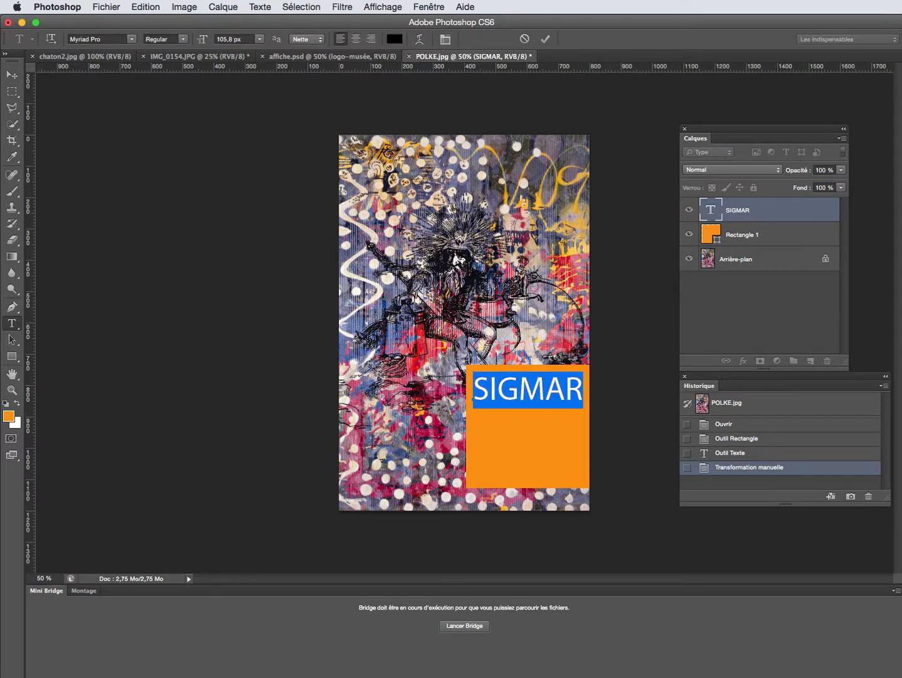
left_click_drag(901, 462, 158, 242)
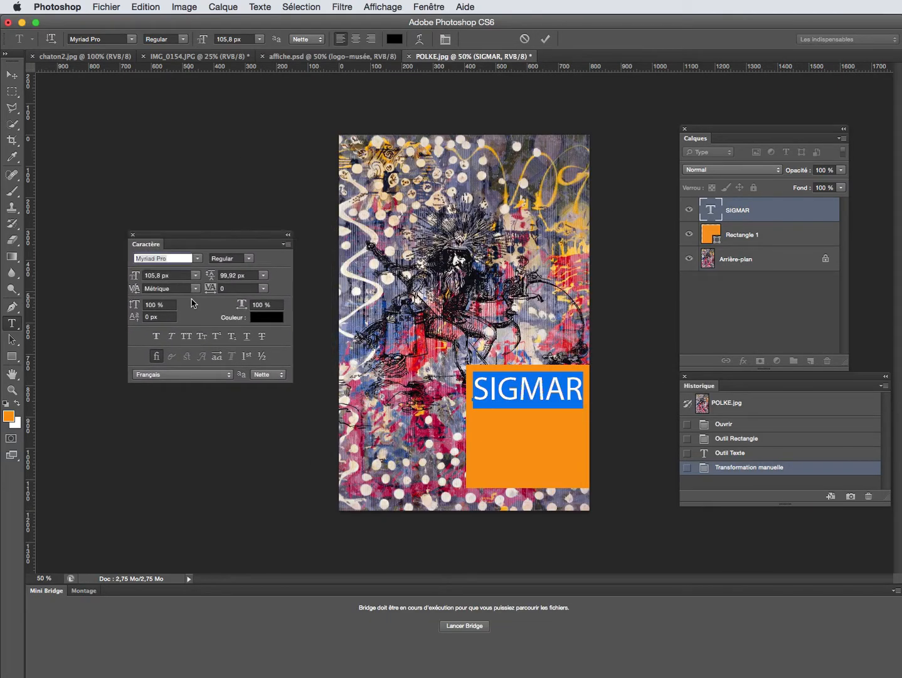
left_click(194, 258)
scroll(198, 283, "down", 1)
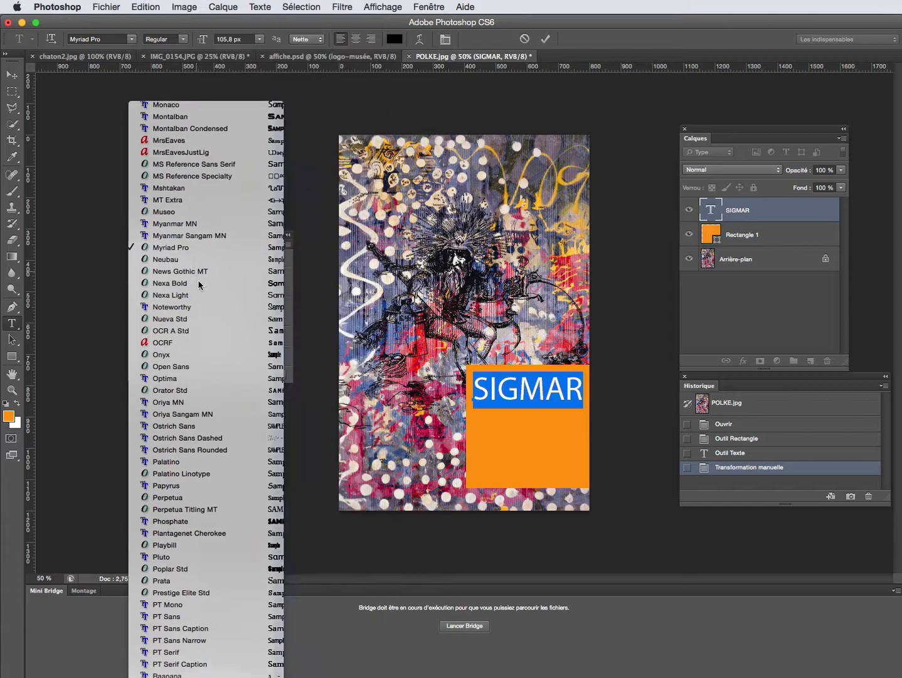
left_click(198, 281)
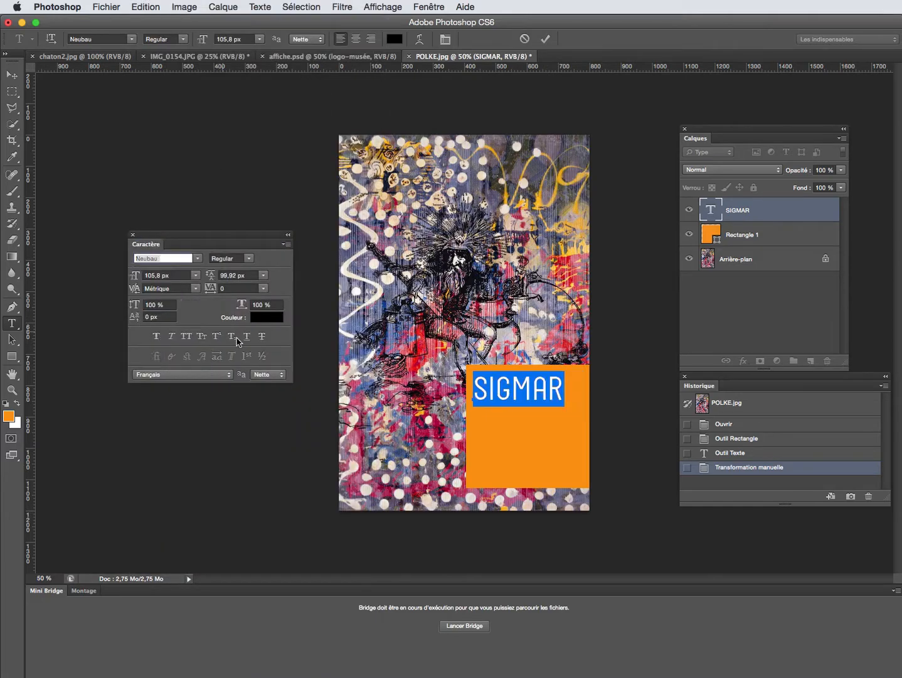
left_click(13, 76)
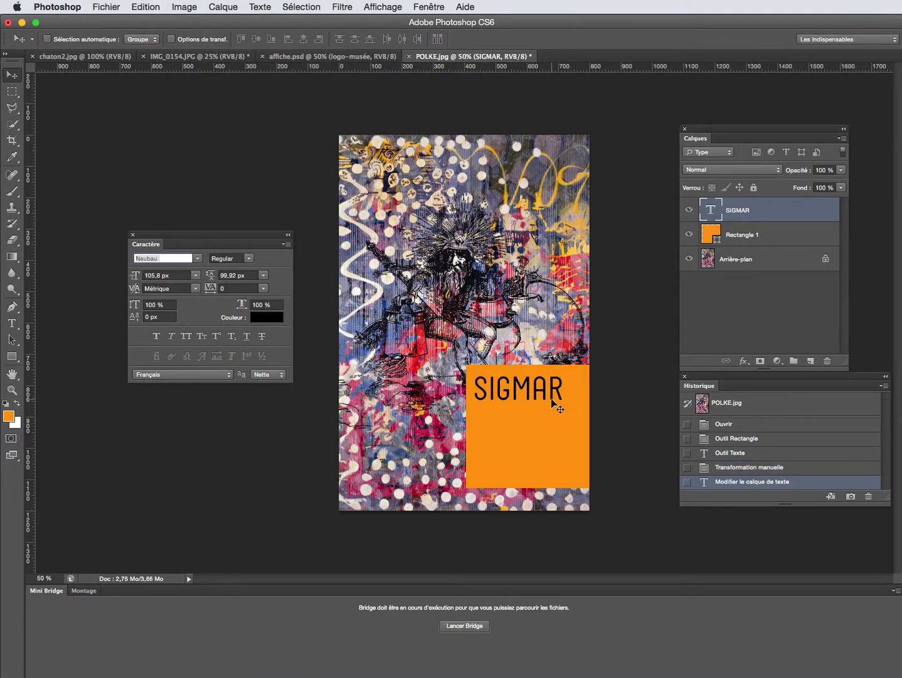
Enlarge the SIGMAR text to about 128.79 px so it spans nearly the full width of the orange rectangle.
key("super+t")
left_click_drag(562, 407, 583, 414)
key("Return")
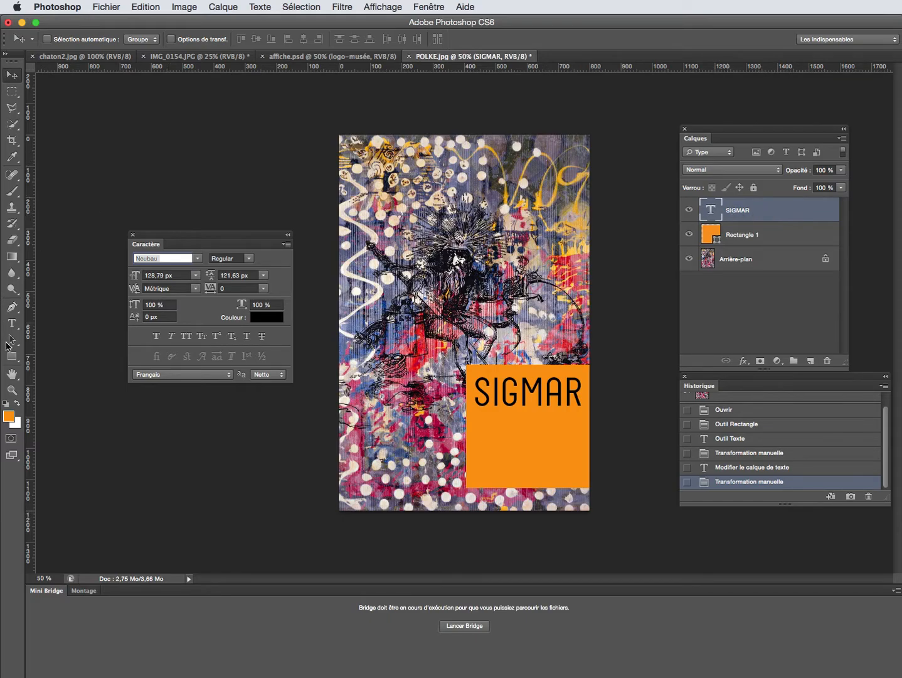
Duplicate the SIGMAR text layer, move the copy directly beneath the original and replace its text with POLKE.
left_click_drag(731, 210, 811, 363)
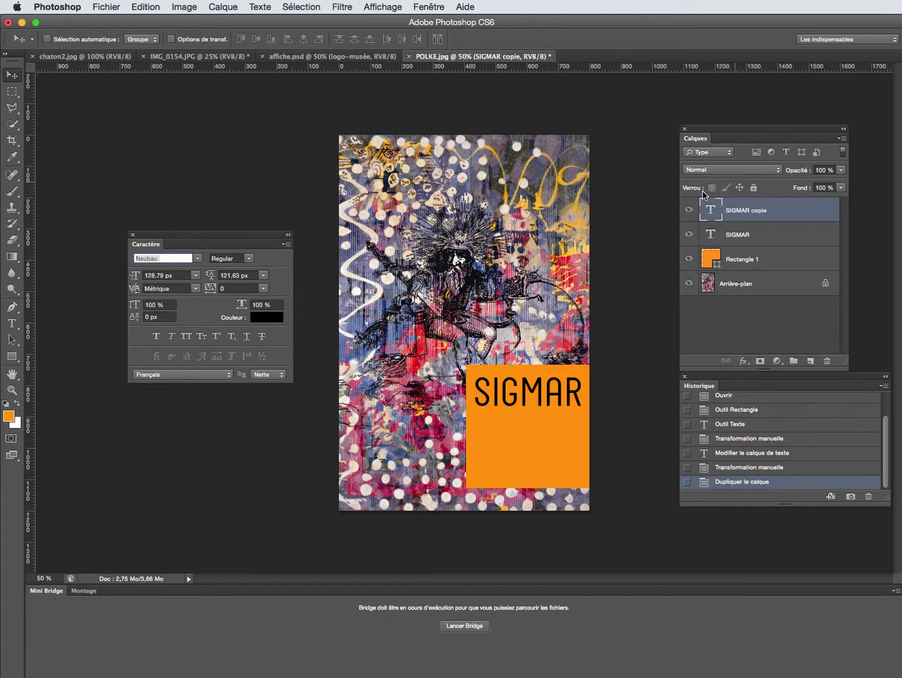
left_click_drag(560, 403, 558, 440)
left_click(11, 323)
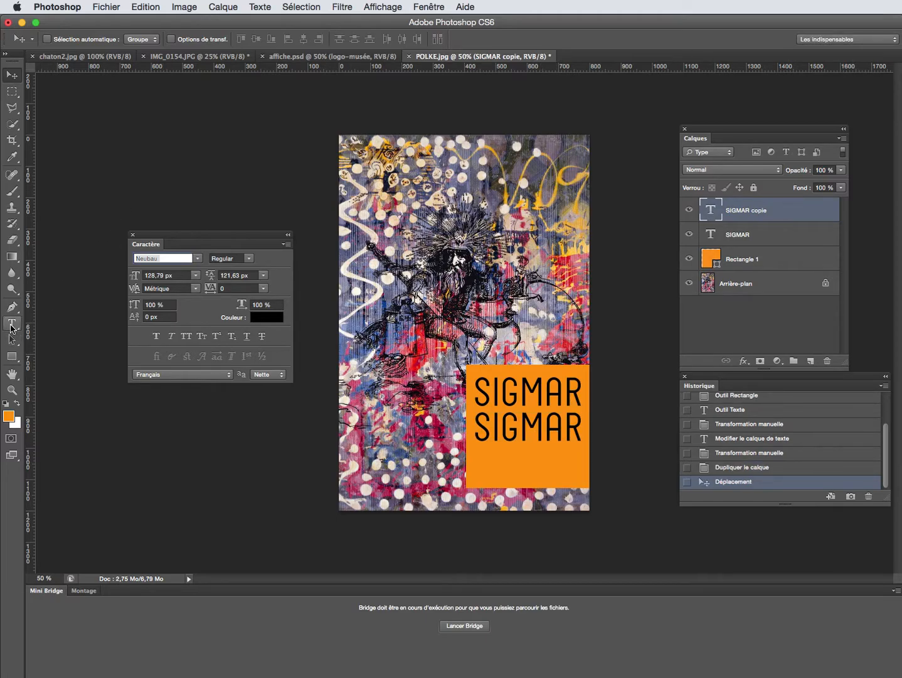
left_click(540, 420)
double_click(543, 436)
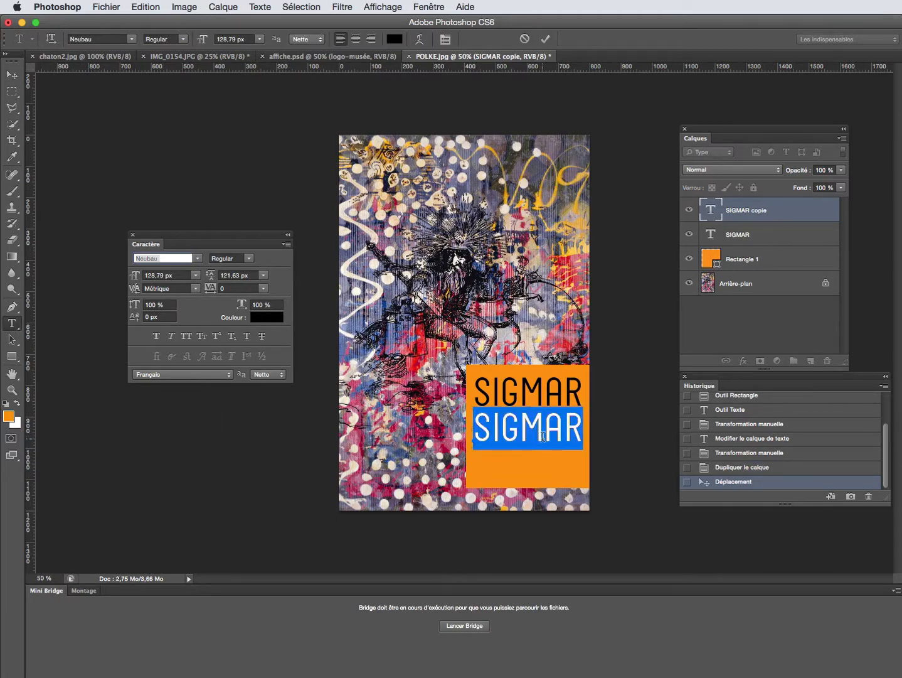
type("POLKE")
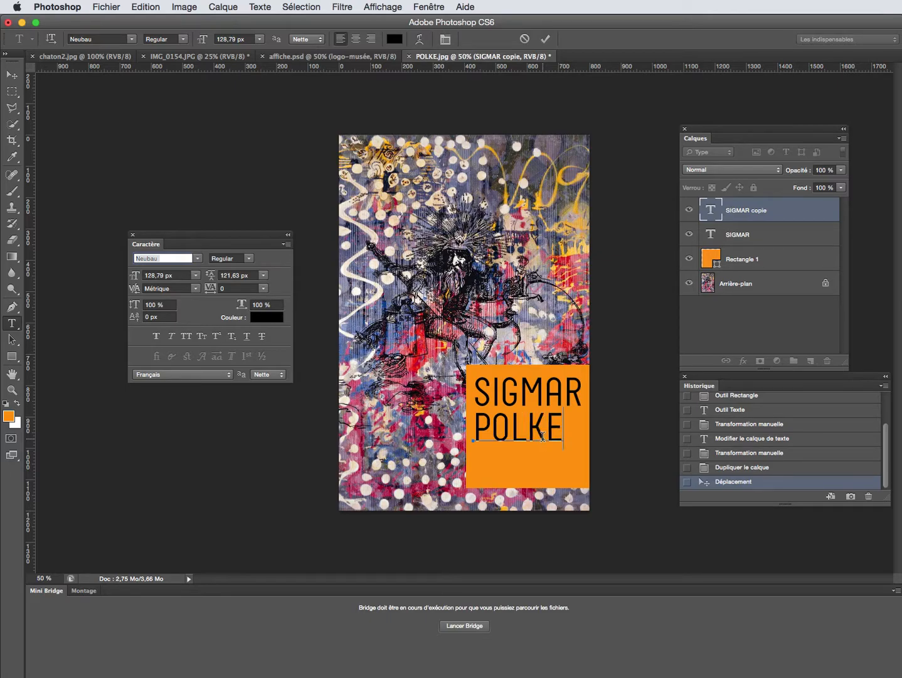
left_click(11, 76)
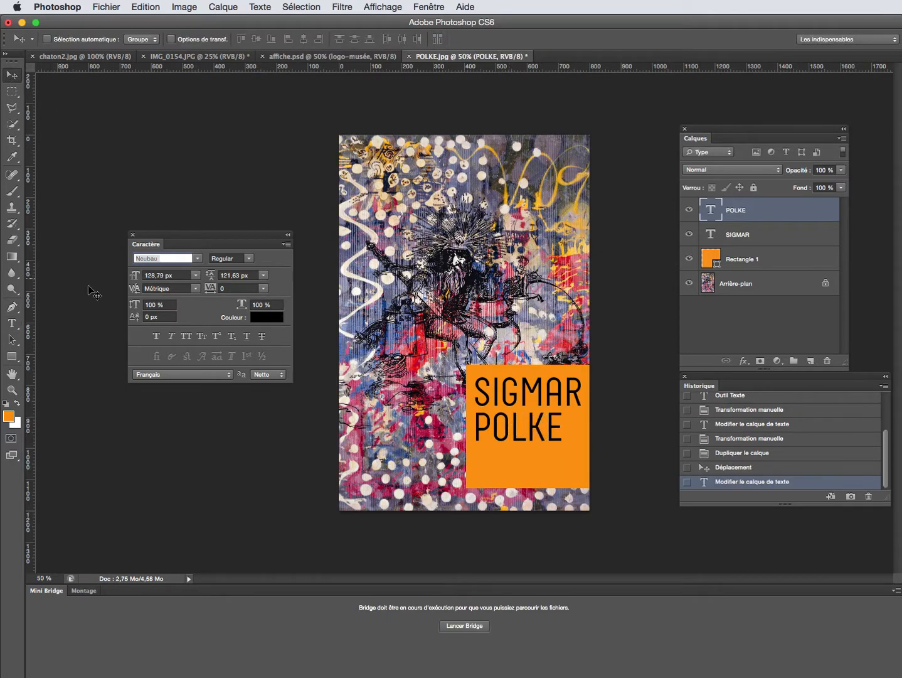
Scale the POLKE text to about 124% to match the width of SIGMAR and nudge it slightly upward.
key("super+t")
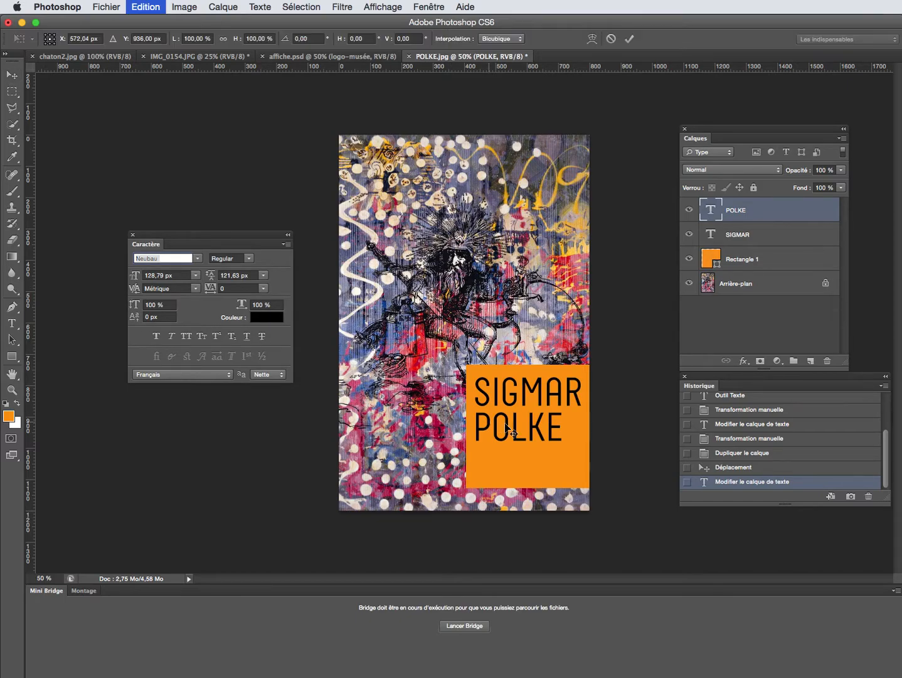
left_click_drag(564, 449, 585, 465)
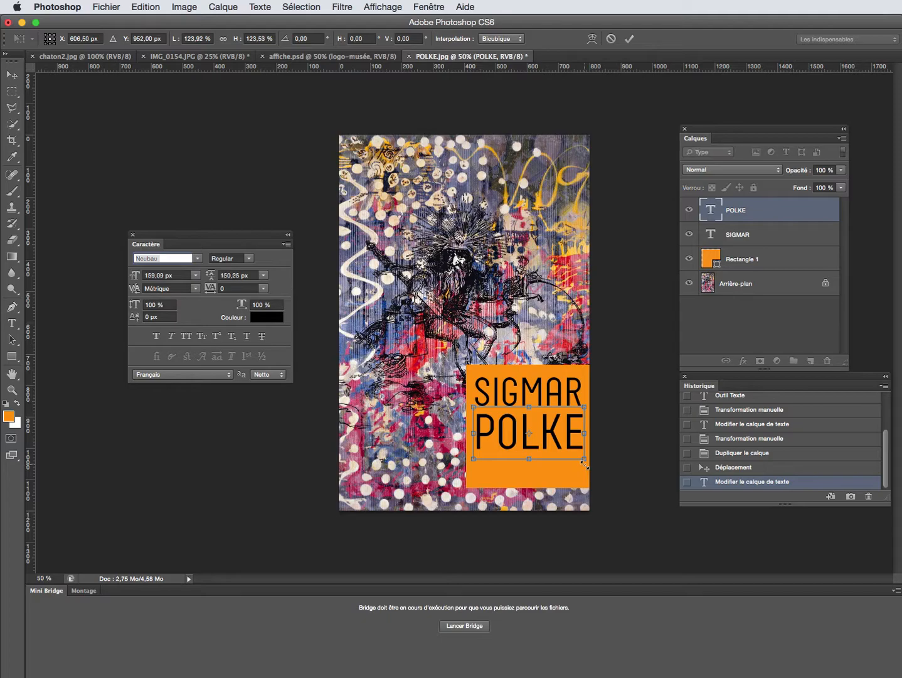
key("Return")
key("Up")
key("Up")
key("Up")
key("Up")
key("Up")
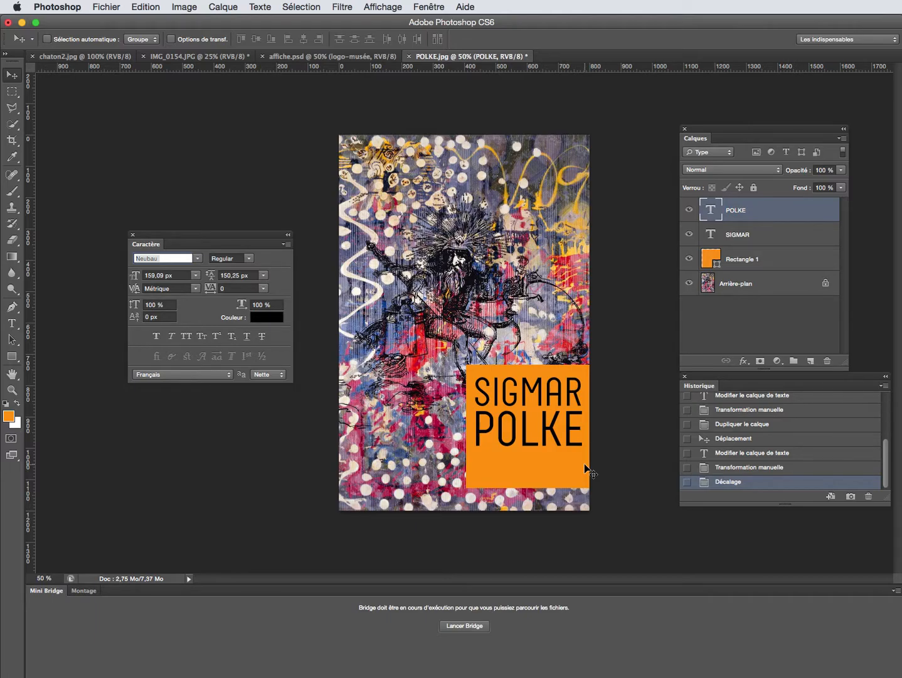
Place page 1 of logo-musée.ai from the affiche musée folder into the poster, cropped to the bounding box.
key("super+o")
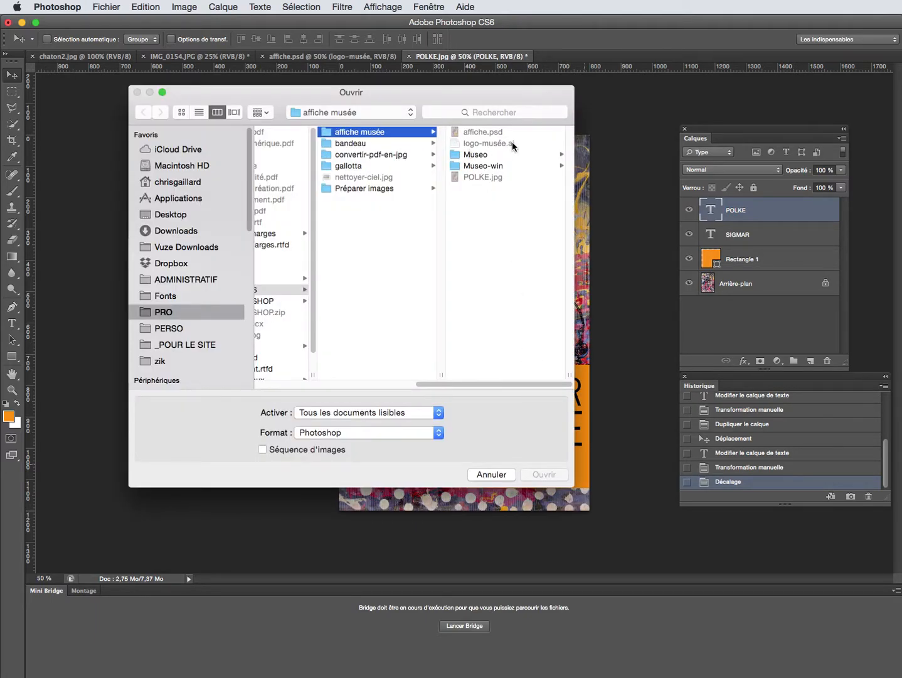
left_click(503, 475)
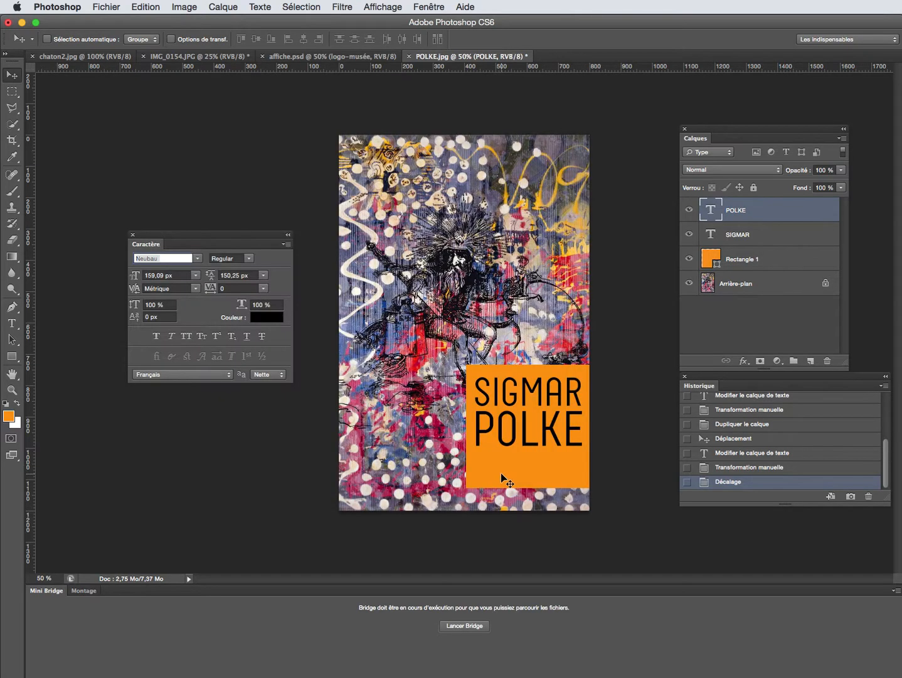
left_click(102, 7)
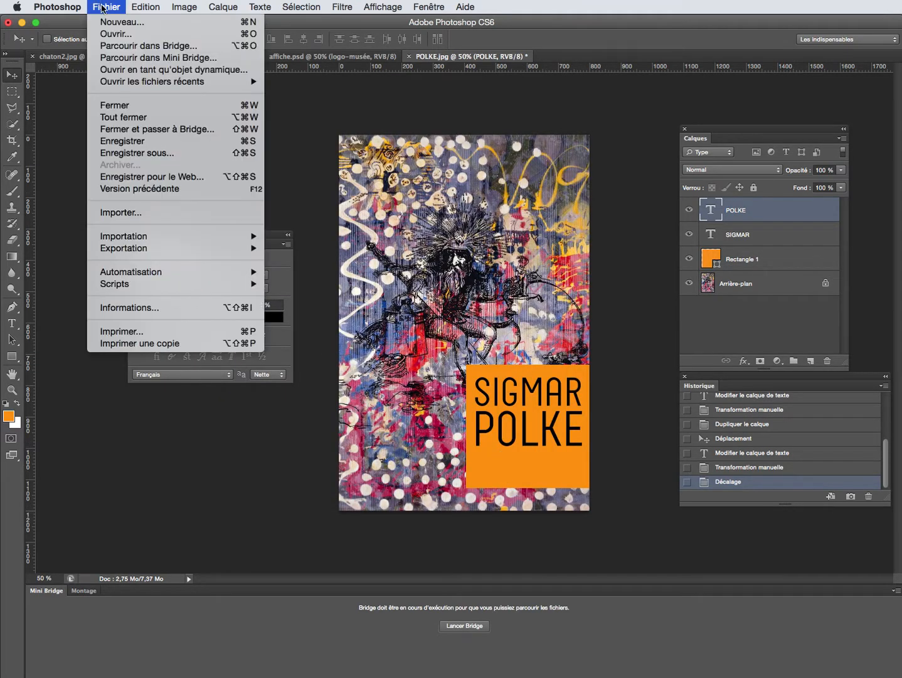
left_click(135, 213)
left_click(497, 132)
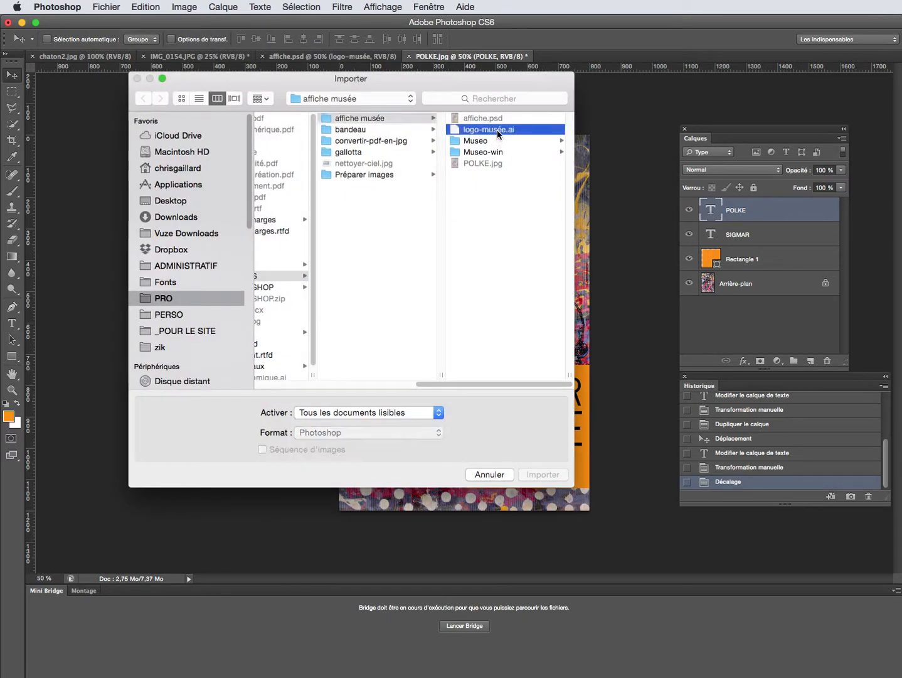
left_click(552, 477)
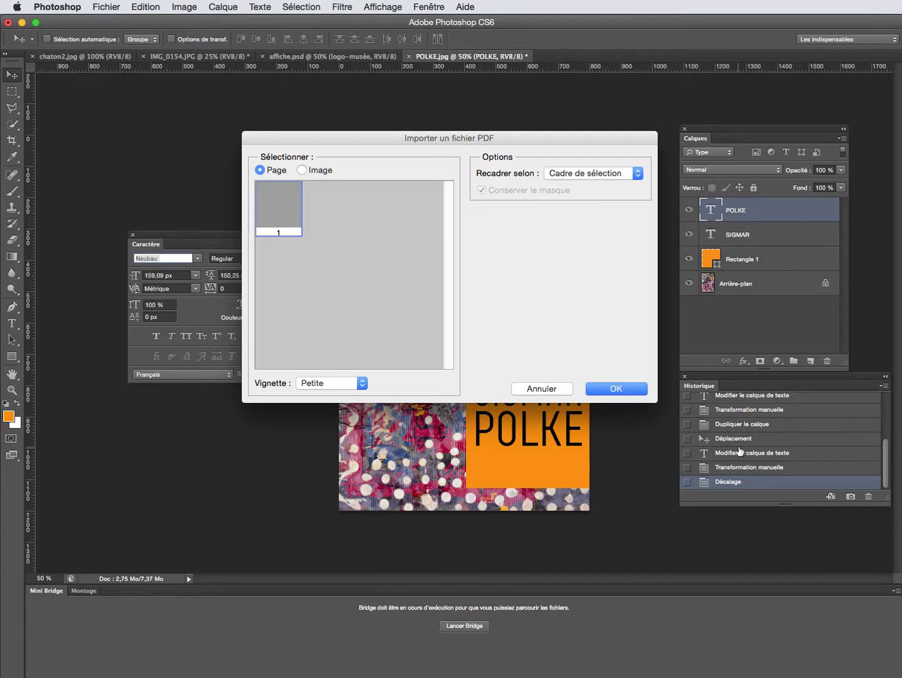
left_click(617, 389)
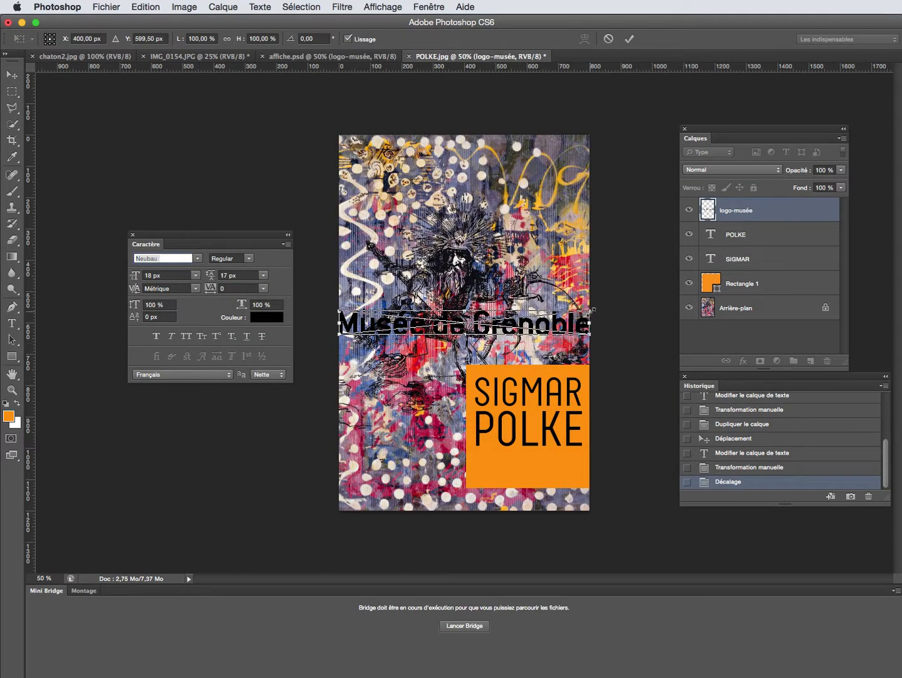
Scale the museum logo to about 44% and place it under POLKE near the orange rectangle's lower edge.
left_click_drag(591, 309, 542, 457)
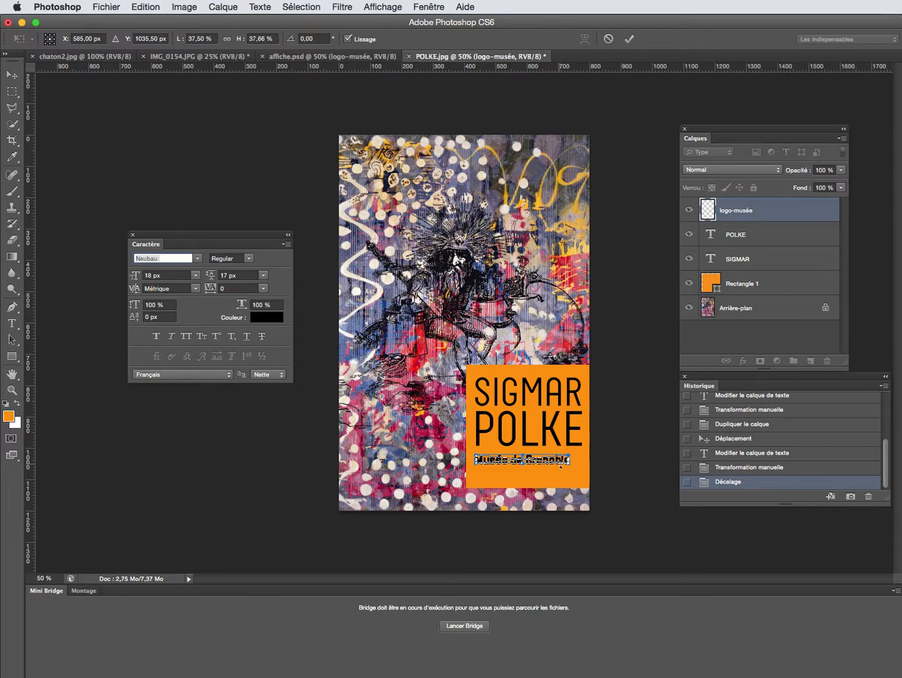
left_click_drag(569, 463, 583, 478)
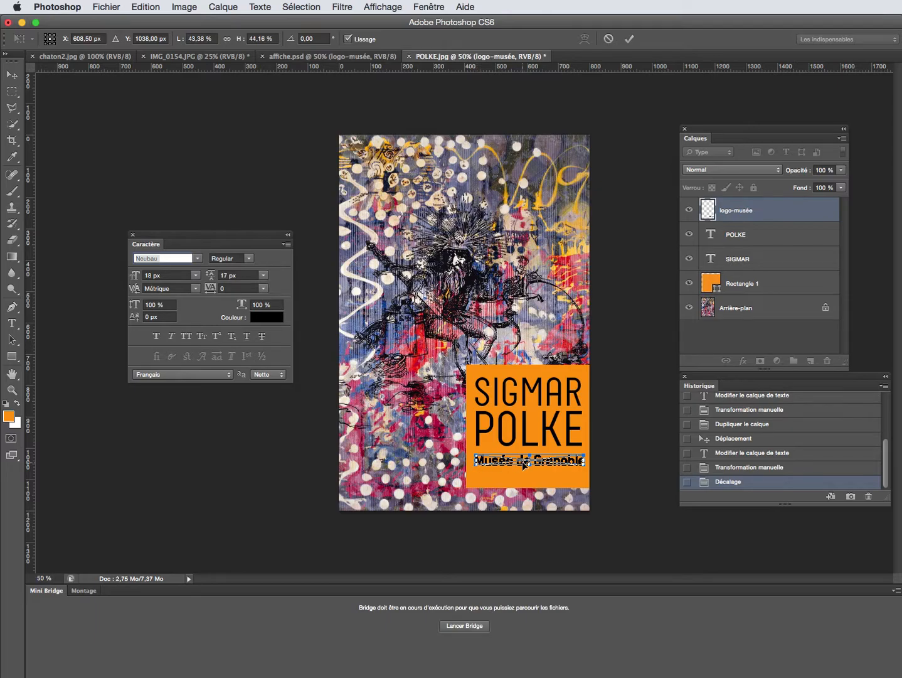
key("Return")
left_click_drag(524, 464, 524, 478)
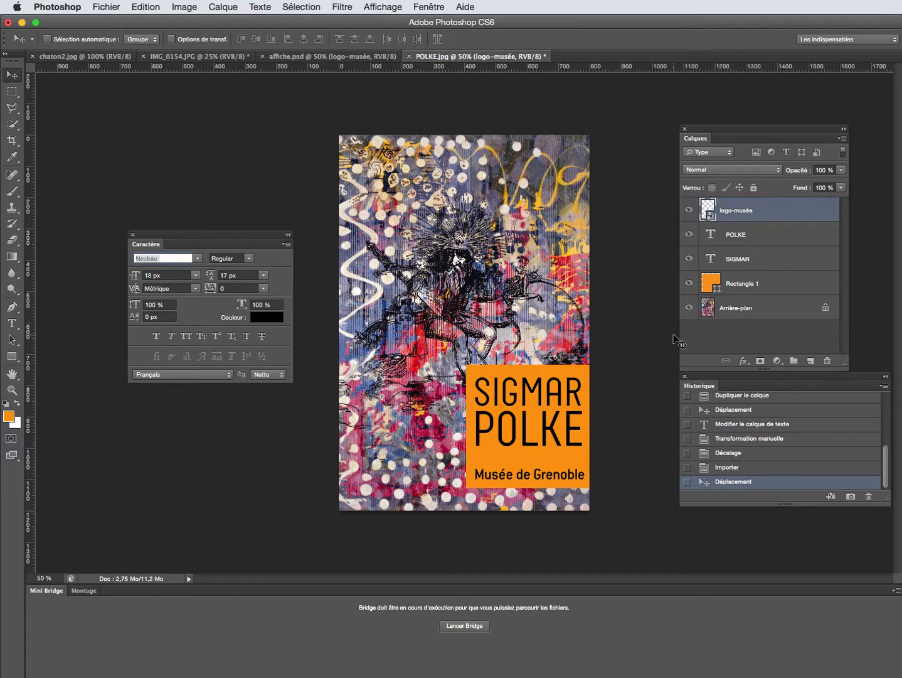
Rasterize the logo-musée layer, and try inverting the logo to white before inverting it back to black.
right_click(749, 209)
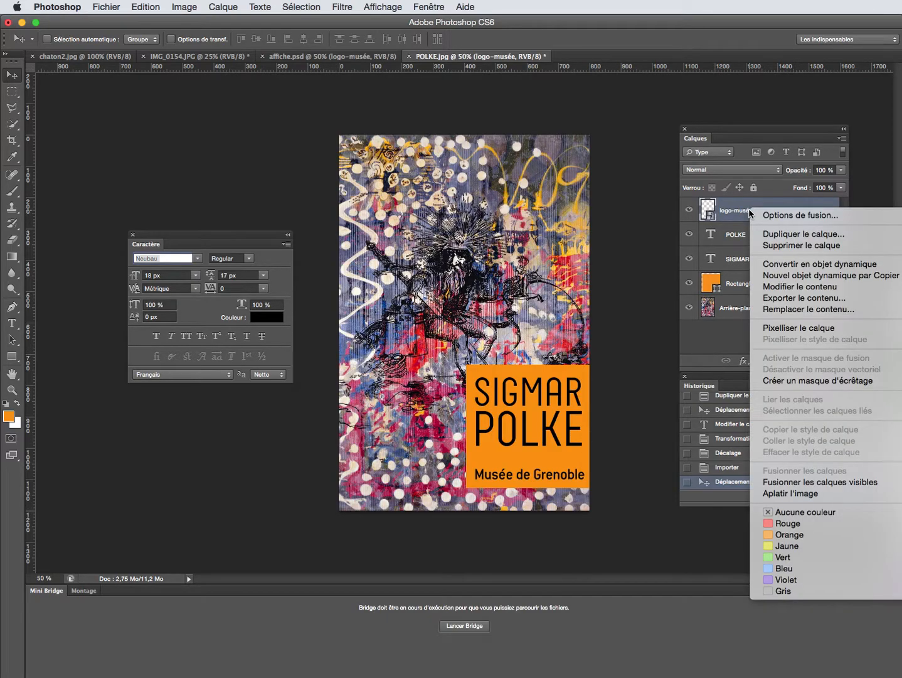
left_click(824, 331)
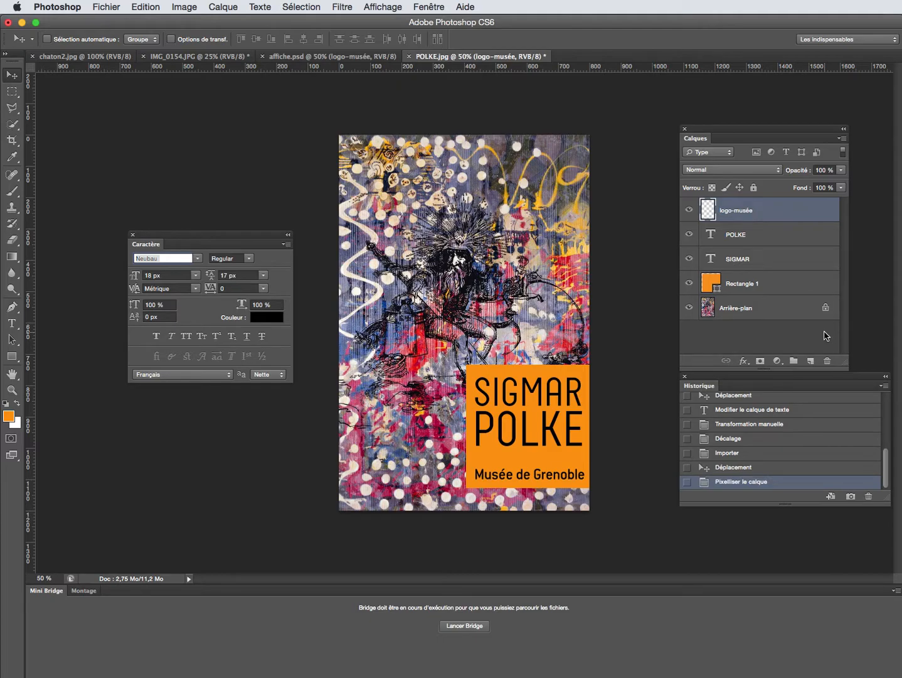
key("super+i")
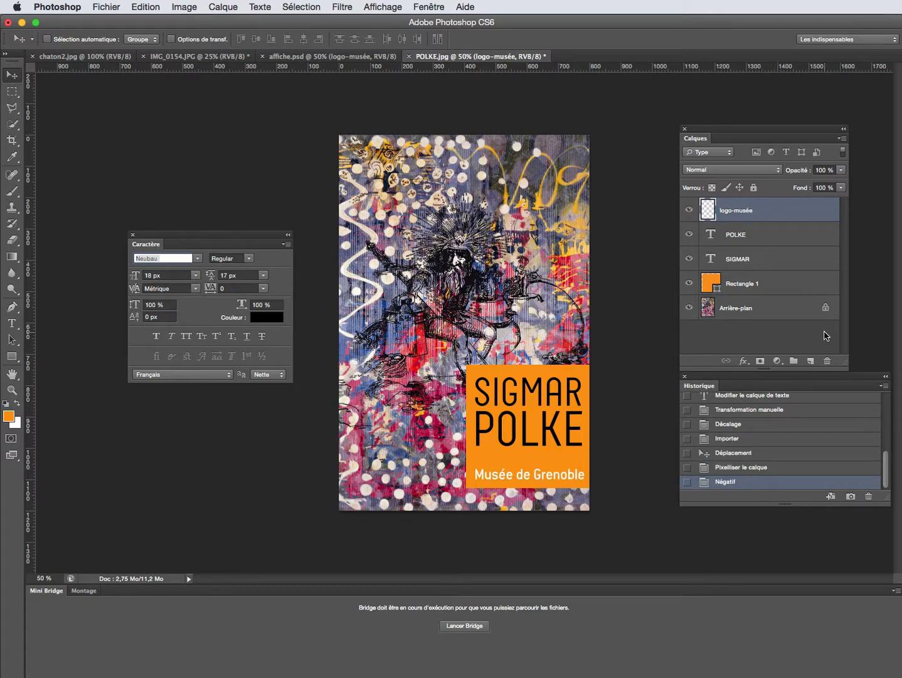
key("super+i")
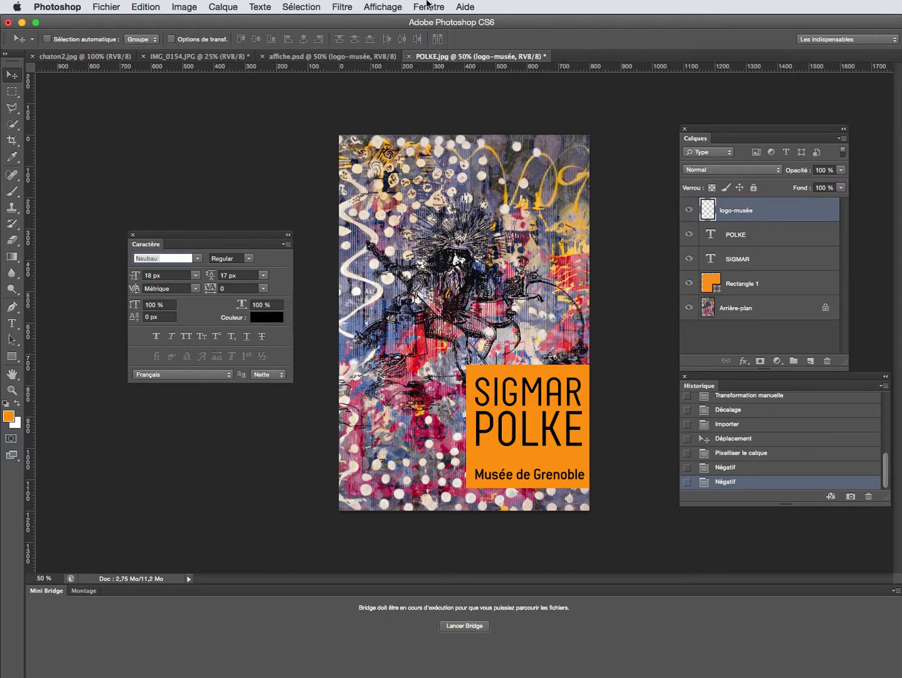
Turn the museum logo white with a Levels adjustment, setting the black output level to 255.
left_click(189, 5)
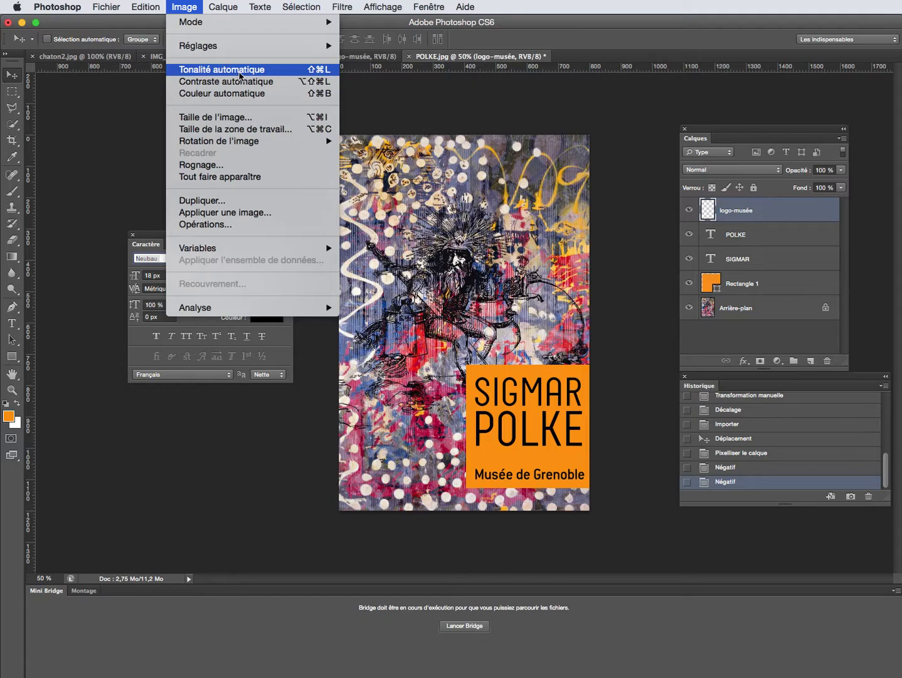
mouse_move(237, 46)
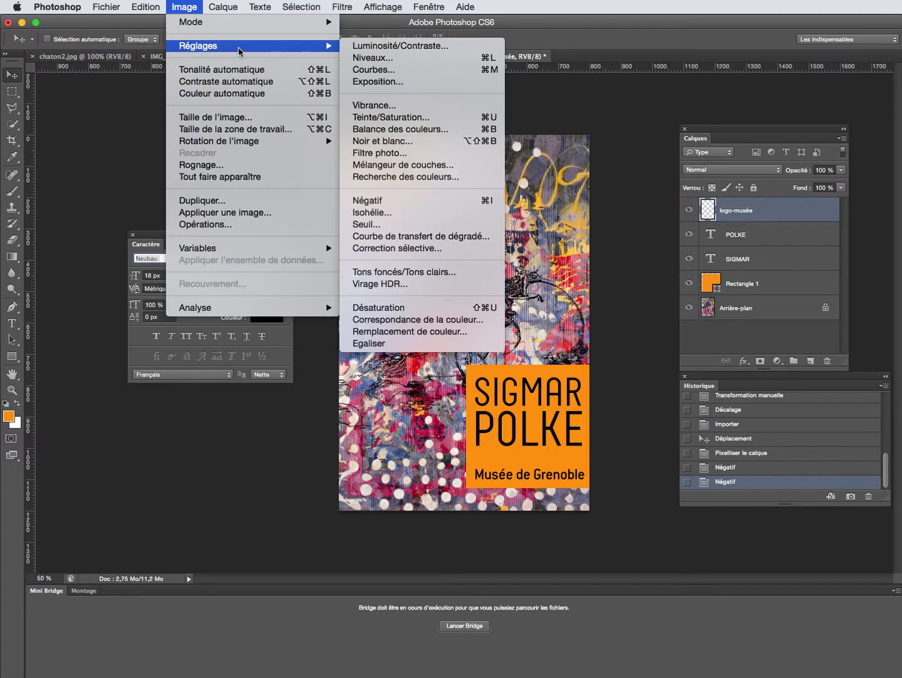
left_click(424, 65)
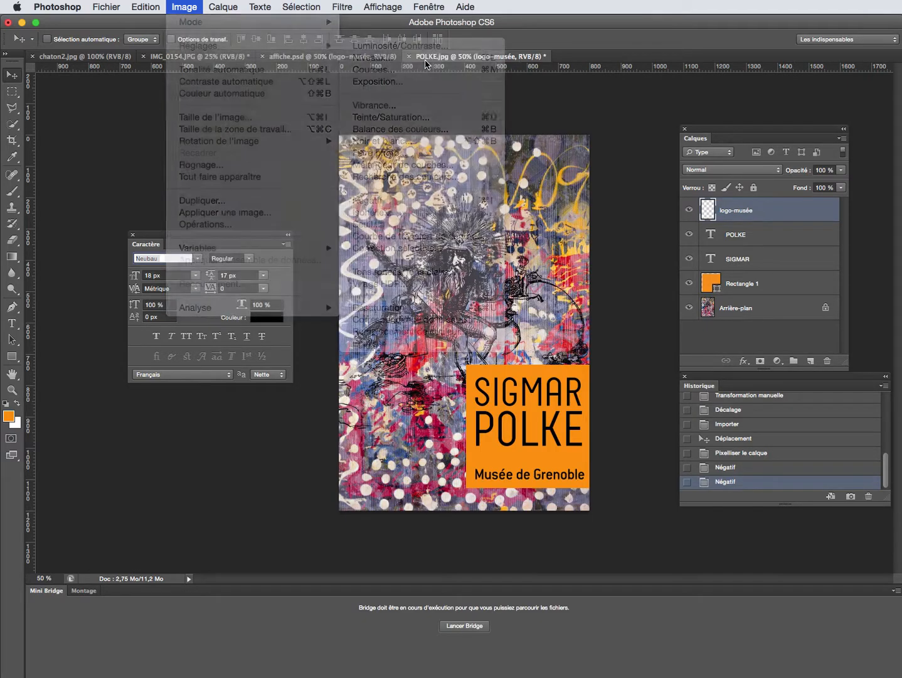
left_click_drag(872, 160, 461, 100)
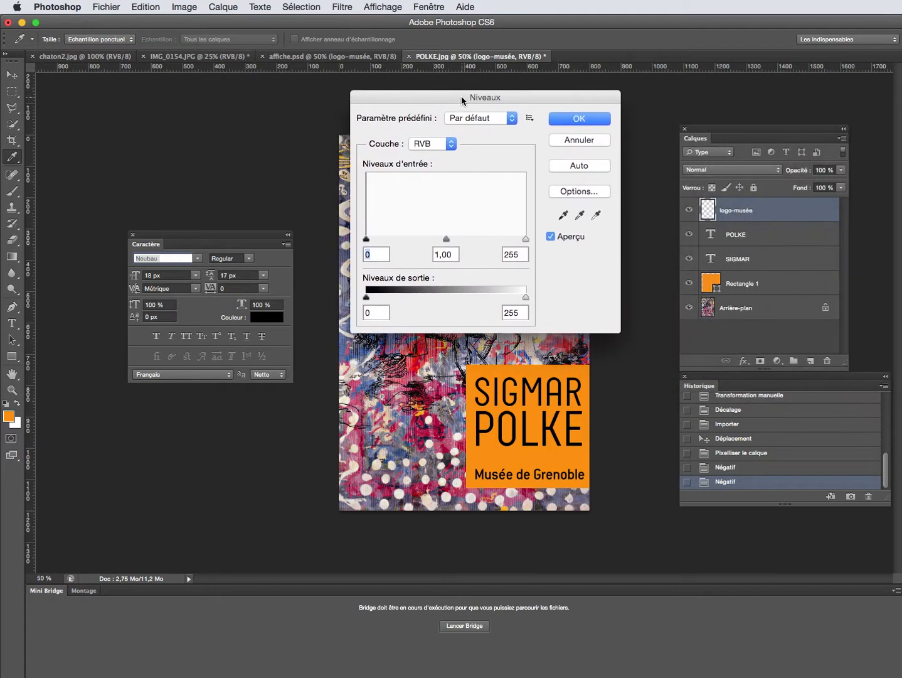
left_click_drag(368, 298, 550, 305)
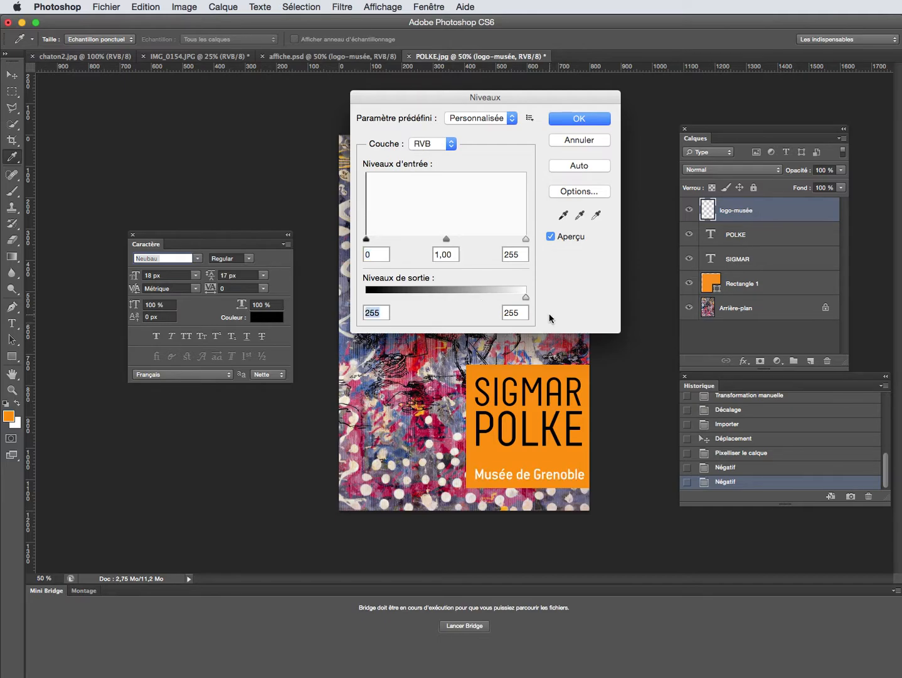
left_click(585, 118)
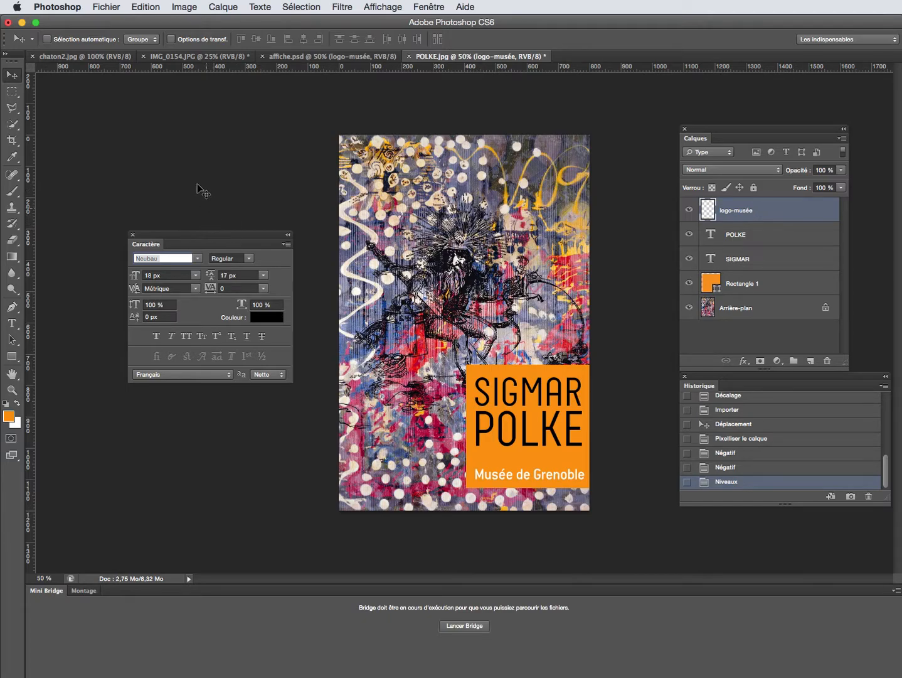
Start a Save for Web export of the poster, preview it as GIF, and set the format back to JPEG.
left_click(107, 6)
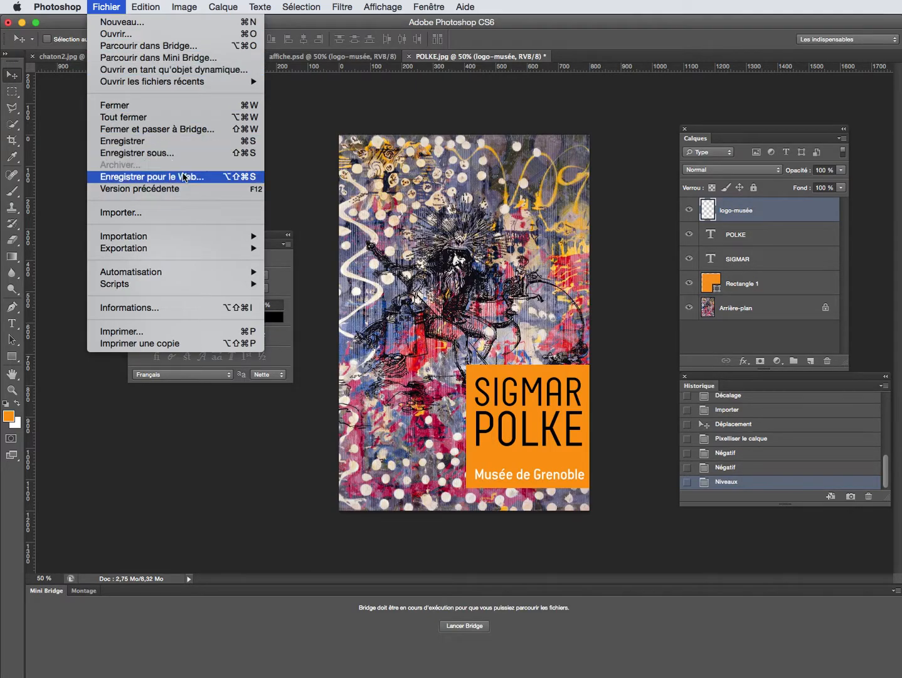
left_click(182, 179)
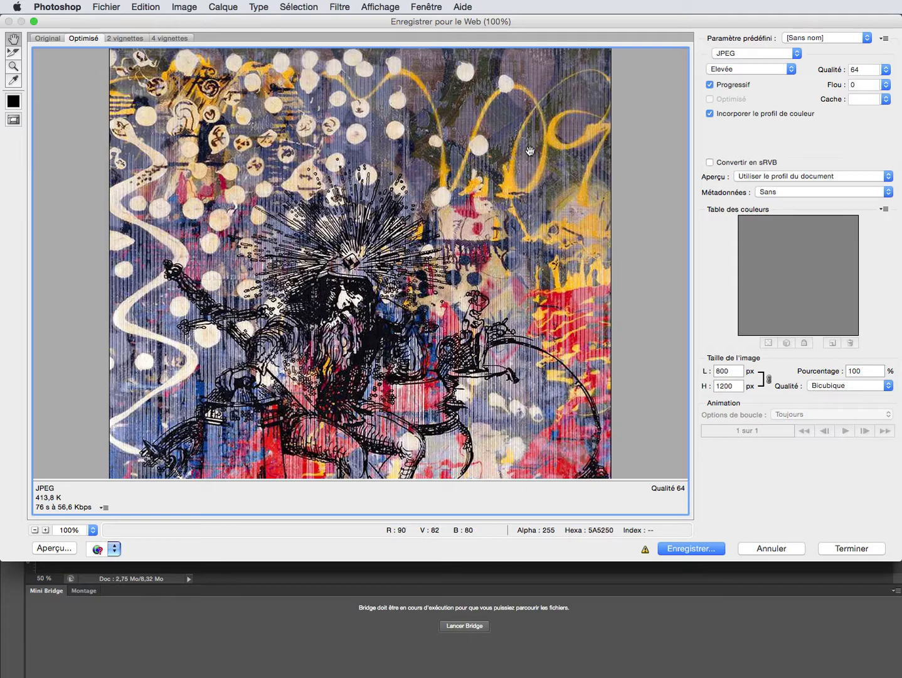
left_click(762, 54)
left_click(764, 42)
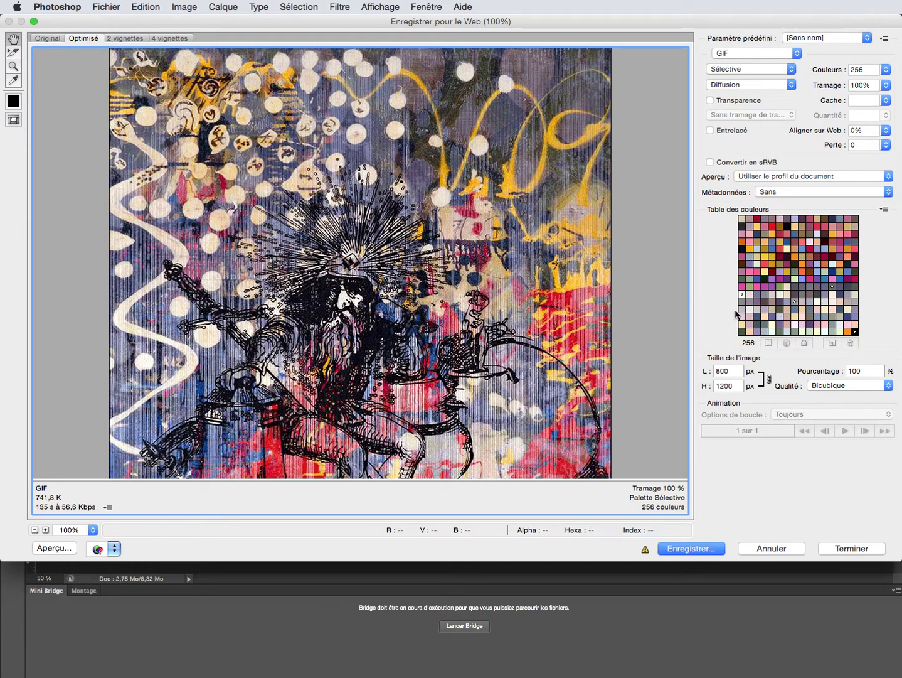
left_click_drag(431, 351, 451, 391)
left_click(741, 48)
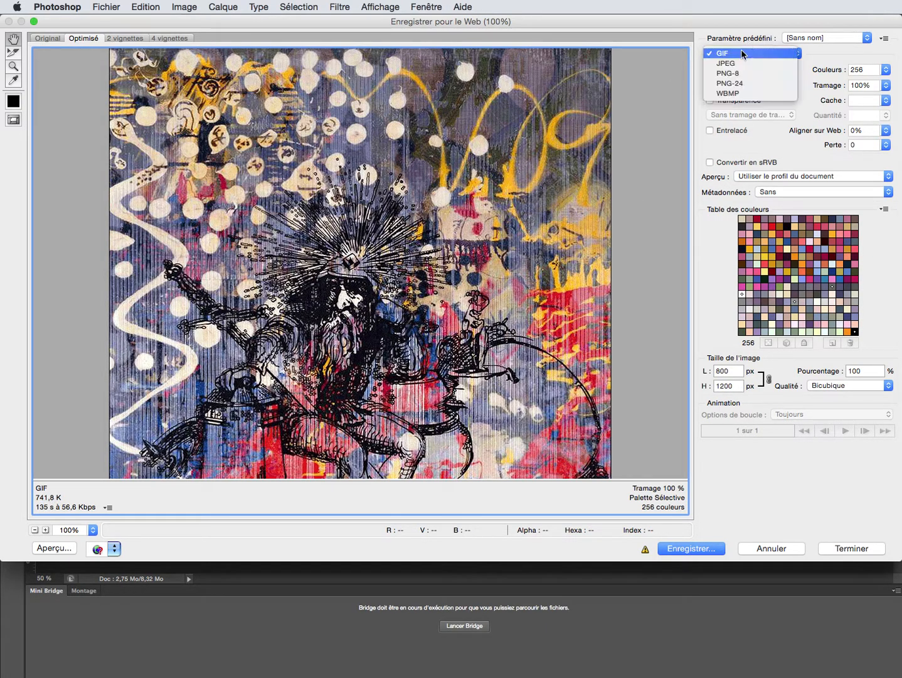
left_click(730, 64)
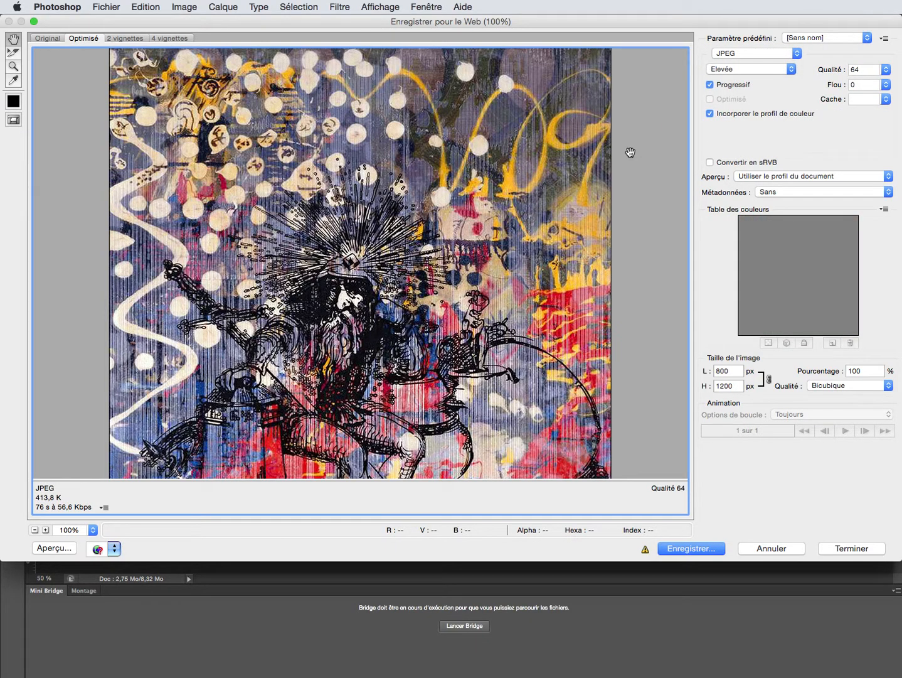
Try a JPEG quality of 45 and check the poster from top to bottom in the optimised preview.
left_click(866, 72)
type("45")
left_click_drag(518, 300, 526, 129)
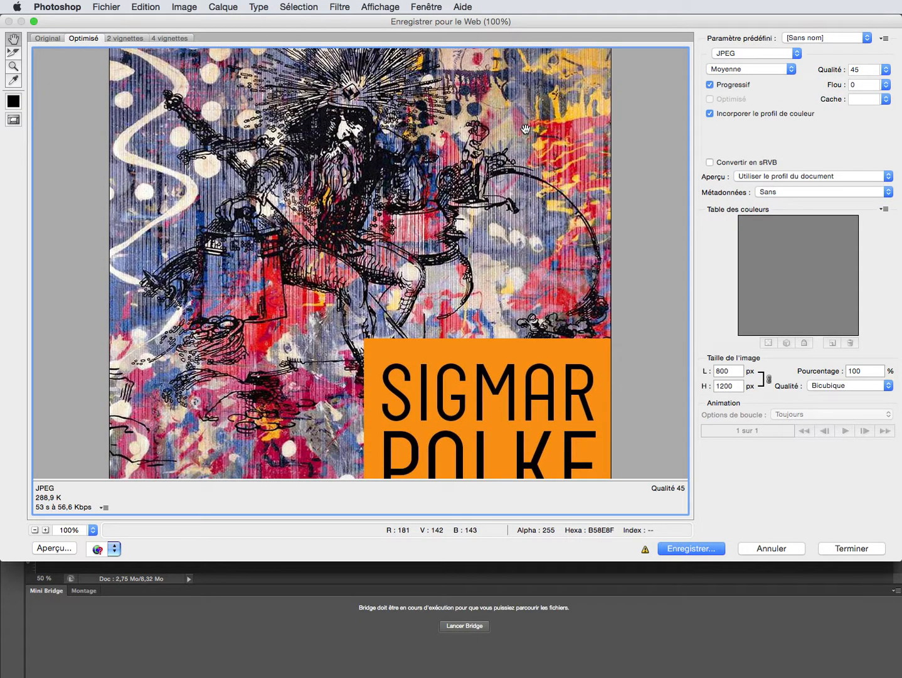
left_click_drag(527, 123, 534, 295)
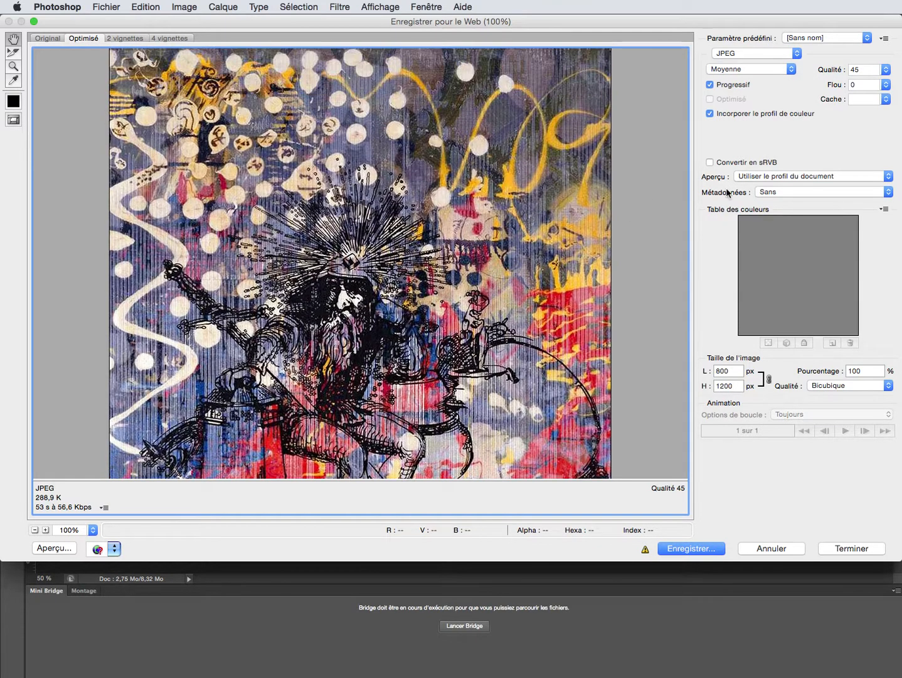
Set the JPEG quality to 40 and check the orange text block in the optimised preview.
left_click(841, 70)
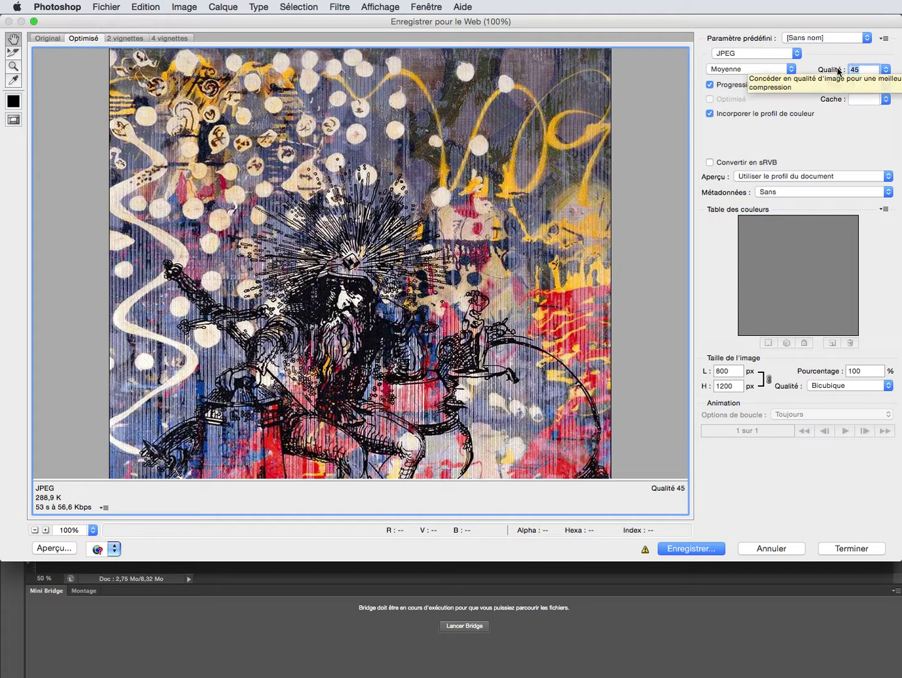
type("40")
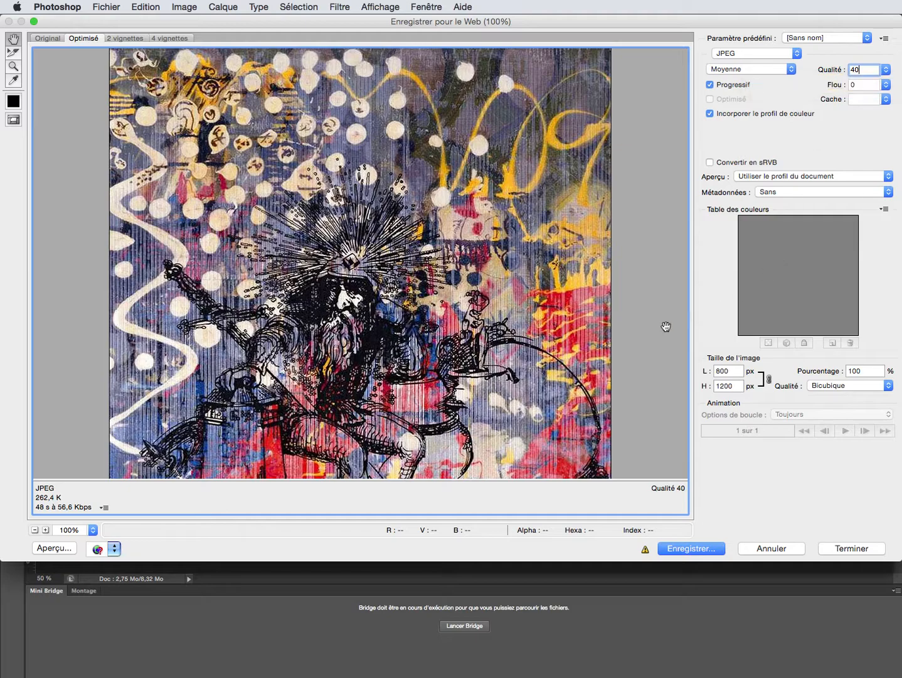
left_click_drag(471, 345, 456, 141)
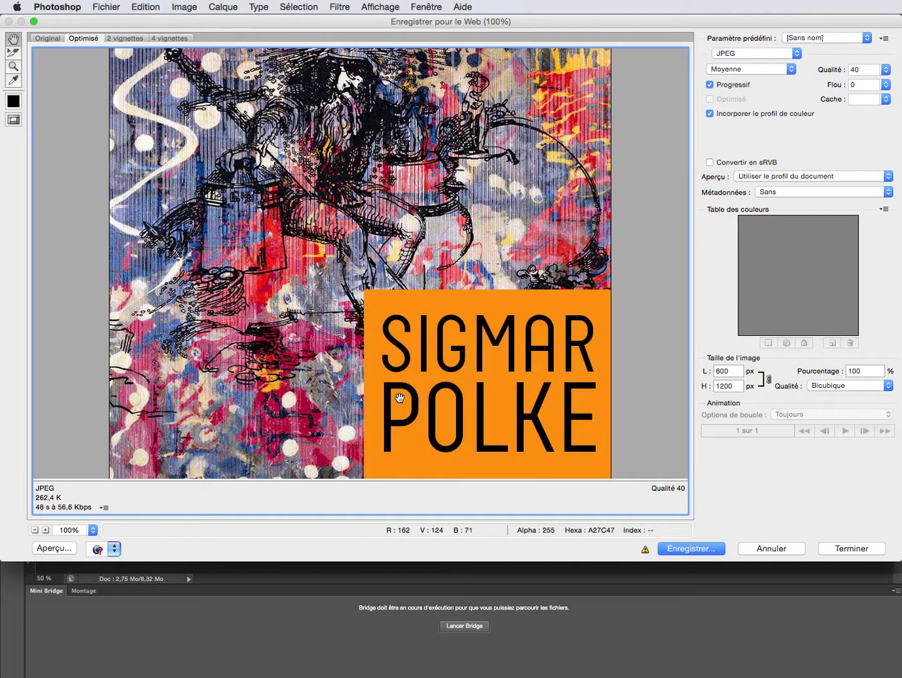
left_click_drag(404, 391, 395, 214)
Examine the compression artifacts around the SIGMAR POLKE lettering at high magnification and compare them with the whole-poster view.
left_click(14, 65)
left_click(446, 314)
left_click_drag(459, 198, 451, 244)
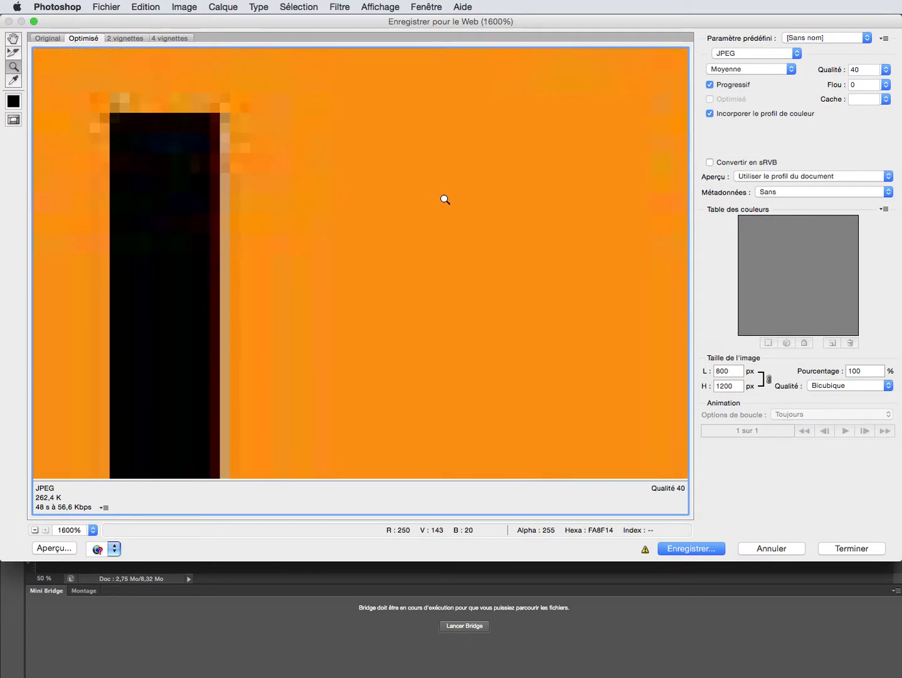
left_click(183, 126, "alt")
left_click(255, 182, "alt")
left_click(255, 182, "alt")
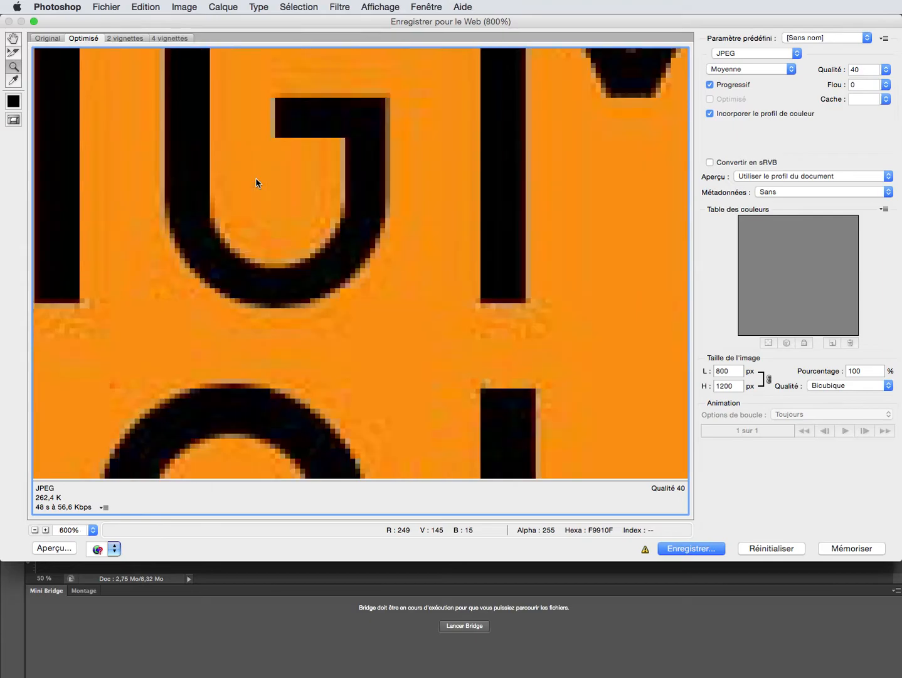
left_click(256, 182, "alt")
left_click(256, 182, "alt")
left_click(256, 182, "alt")
left_click(255, 182, "alt")
left_click(256, 182, "alt")
left_click(256, 182, "alt")
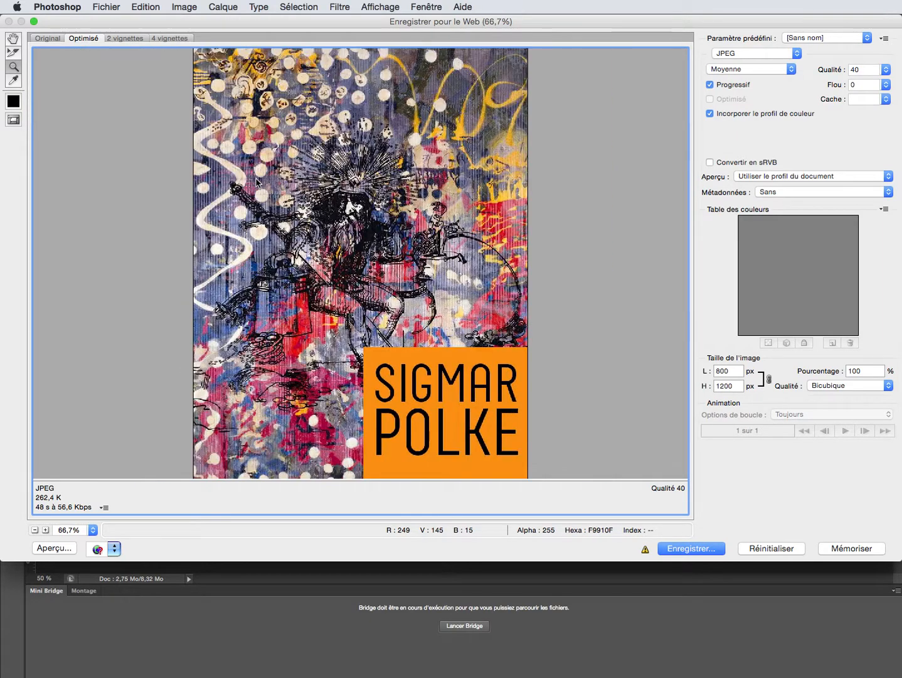
left_click(256, 182, "alt")
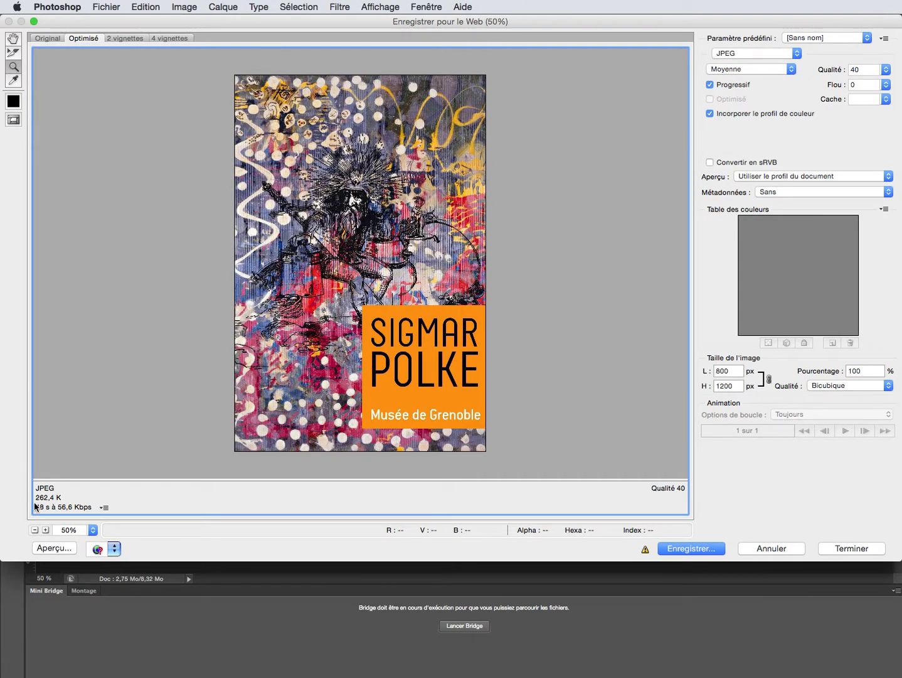
left_click(337, 317)
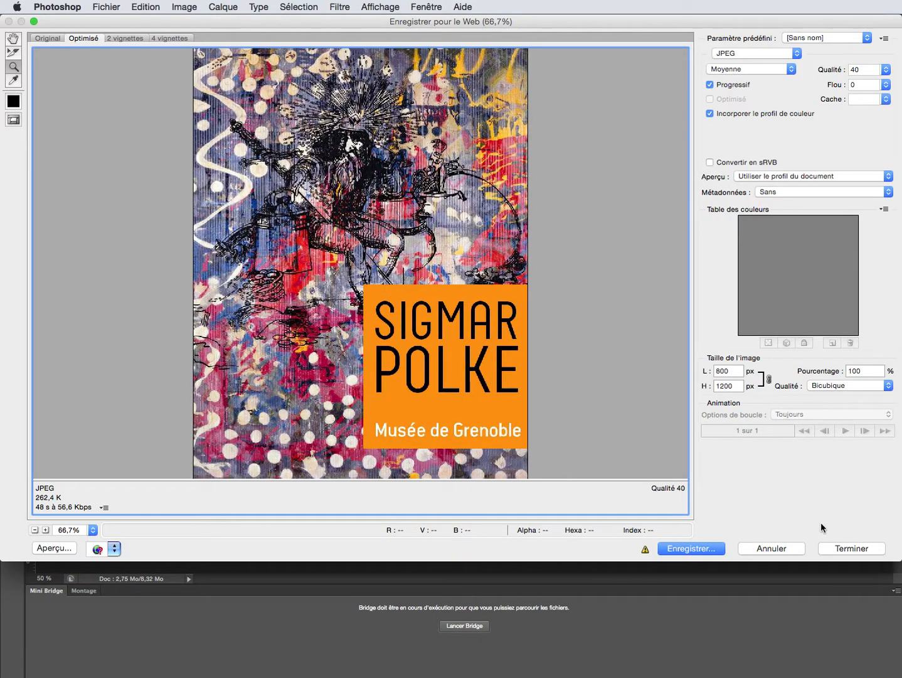
Save the optimised JPEG copy to the Desktop as POLKE.jpg.
left_click(694, 549)
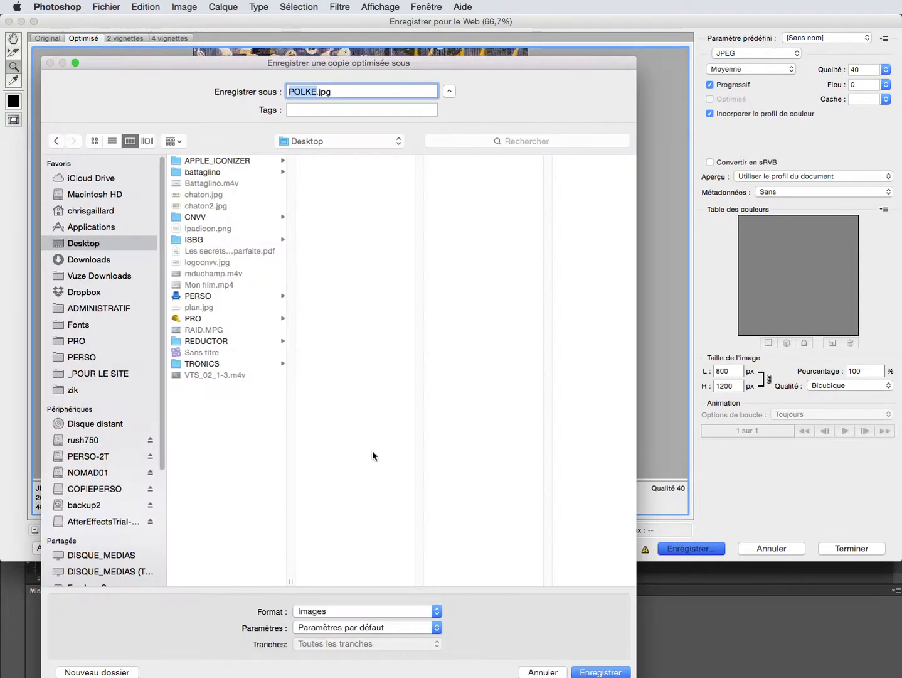
left_click(601, 672)
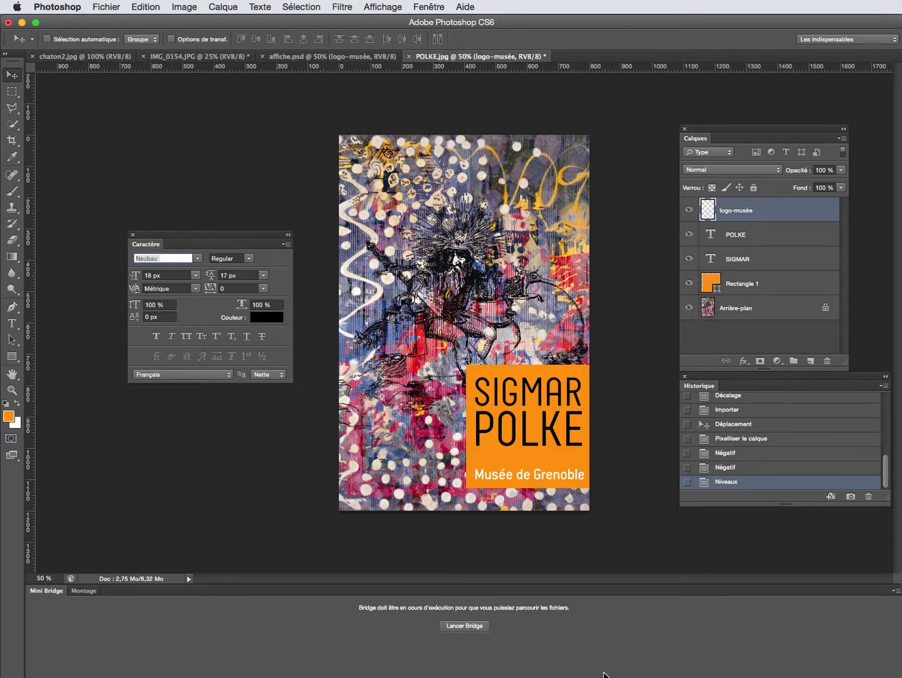
key("super+Tab")
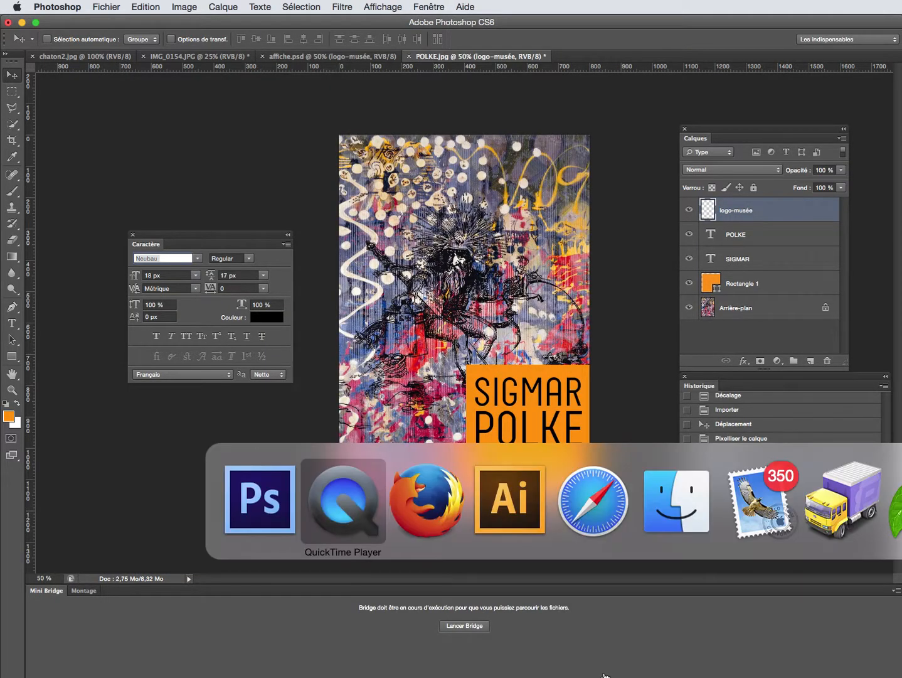